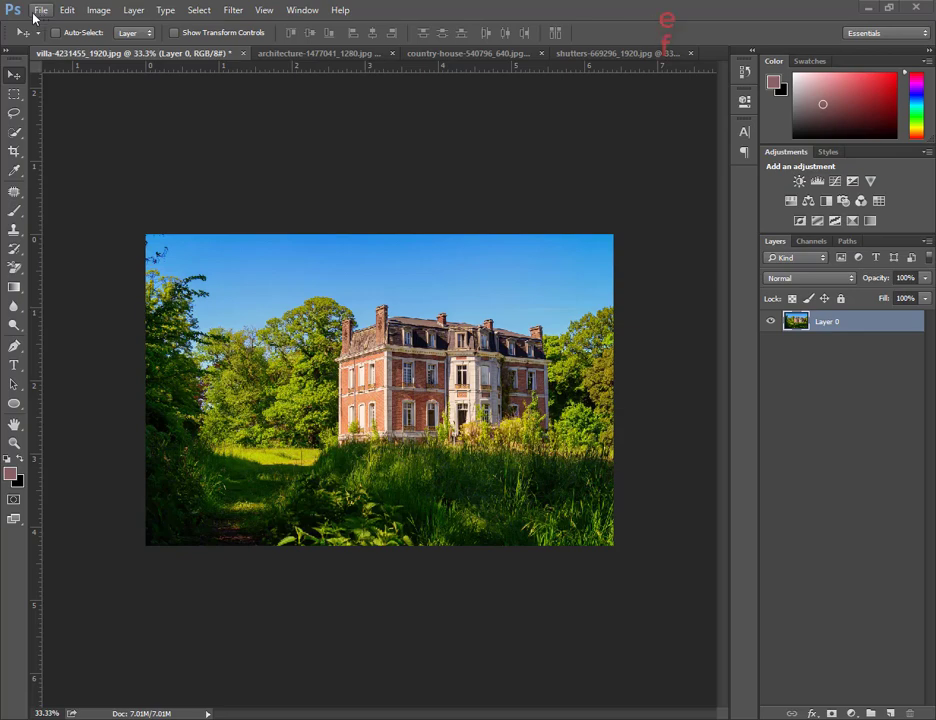
Create a new blank white document 1000 wide by 2200 high
left_click(35, 10)
left_click(40, 24)
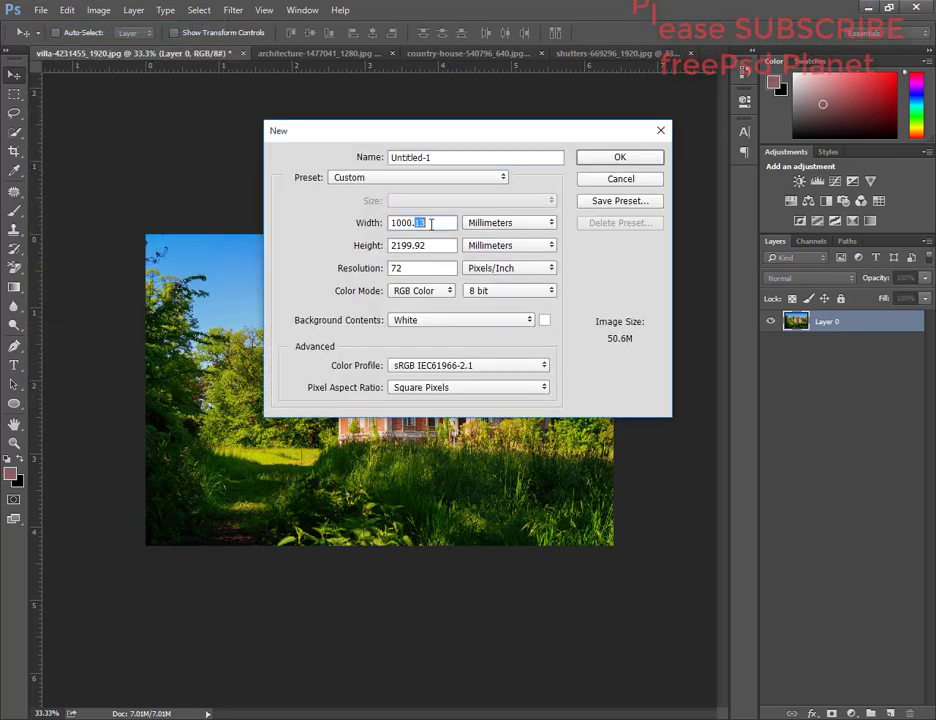
type("2200")
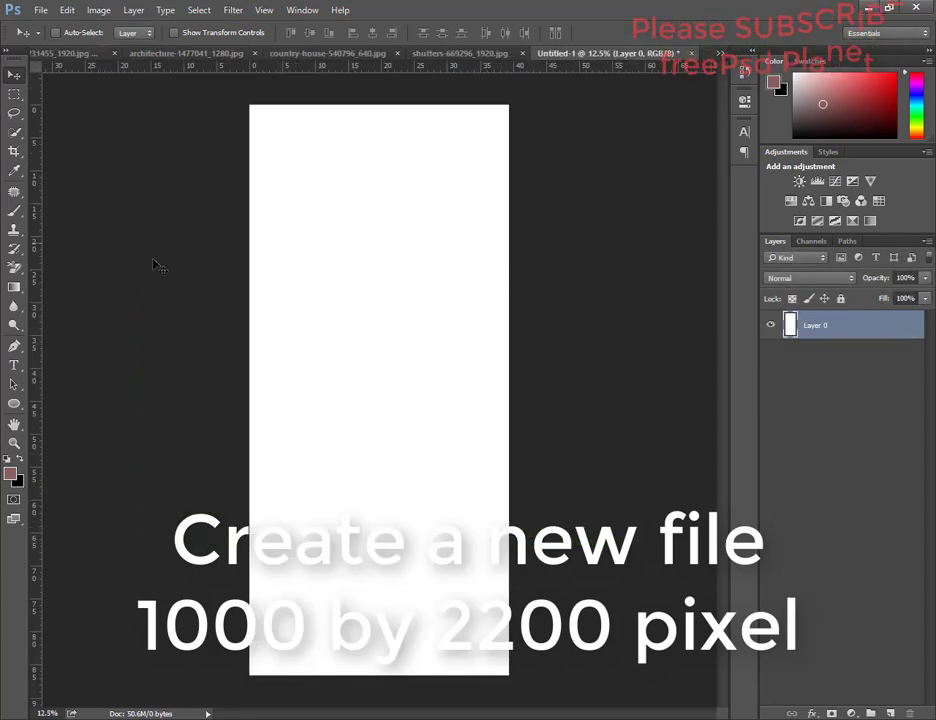
Add a horizontal guide and draw a closed, arched-top mauve shape (Shape 1) over the lower canvas
left_click(14, 346)
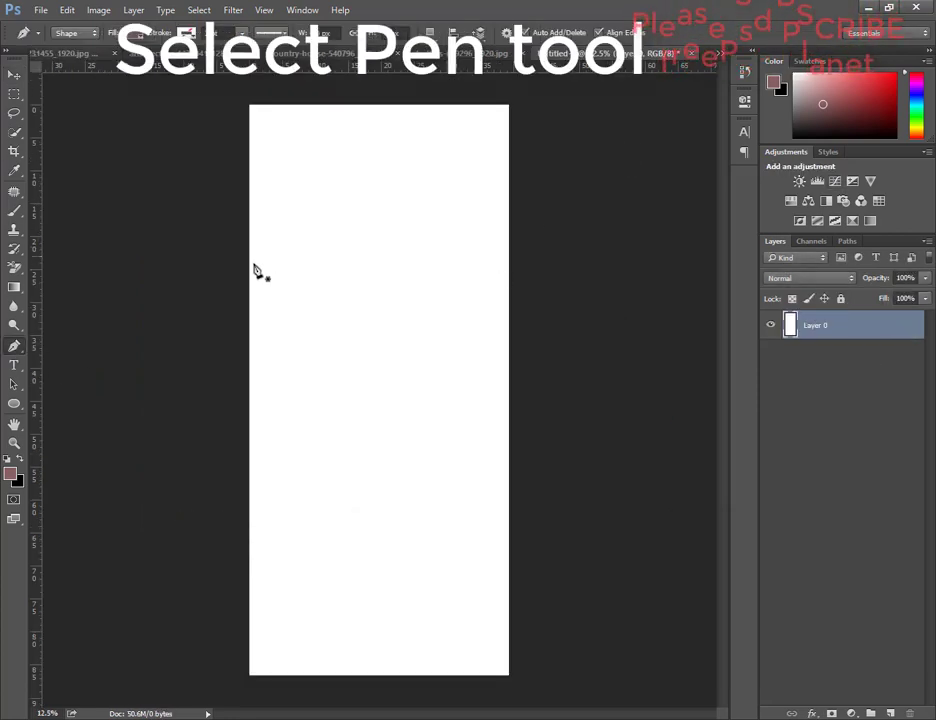
left_click_drag(328, 66, 328, 278)
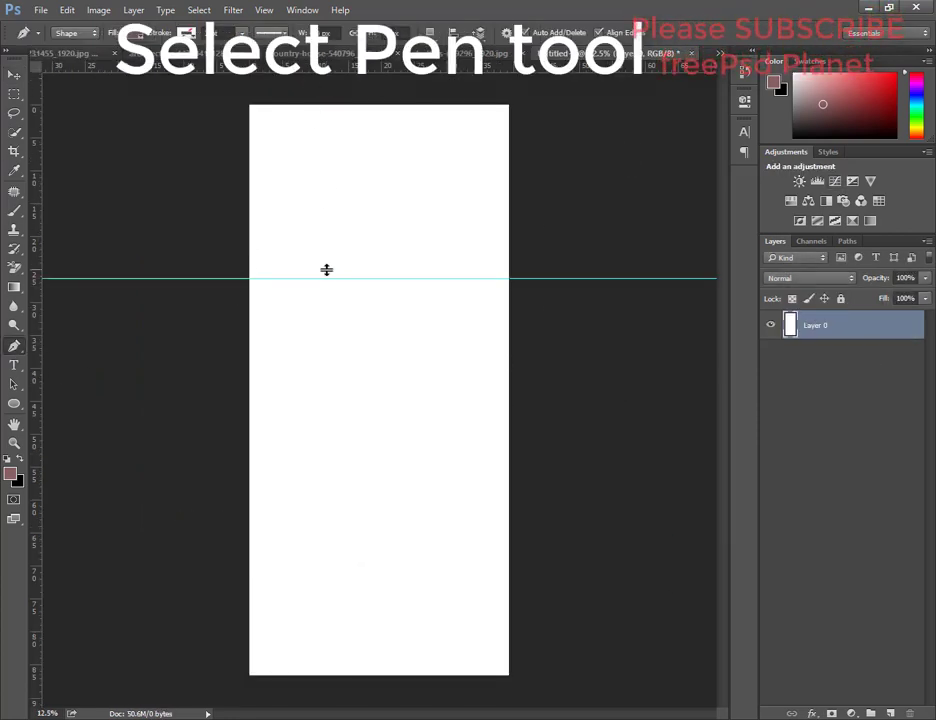
left_click(239, 278)
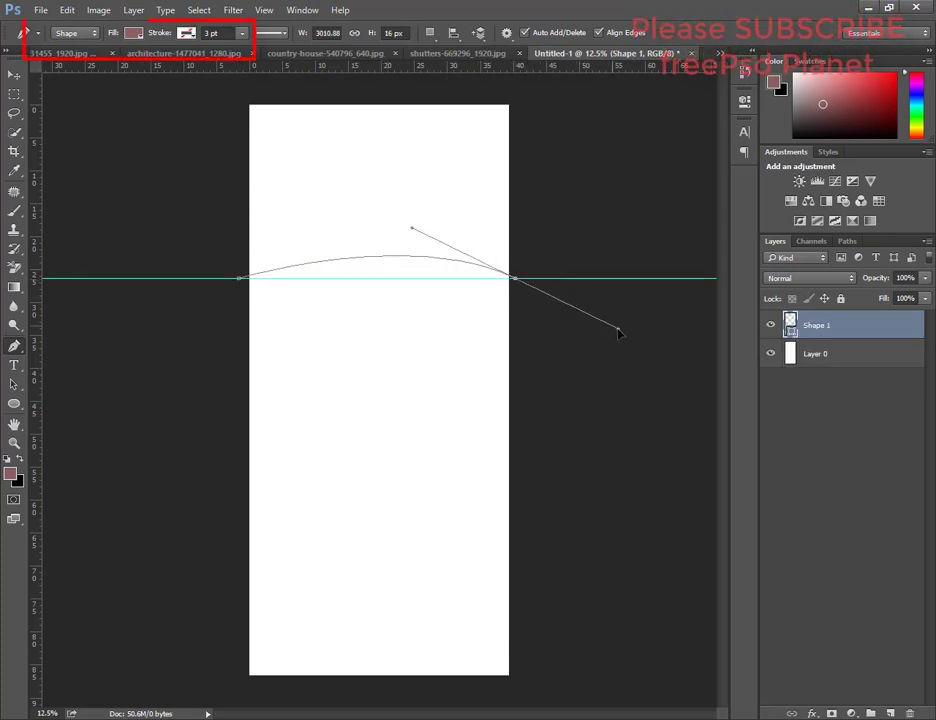
left_click_drag(633, 345, 651, 331)
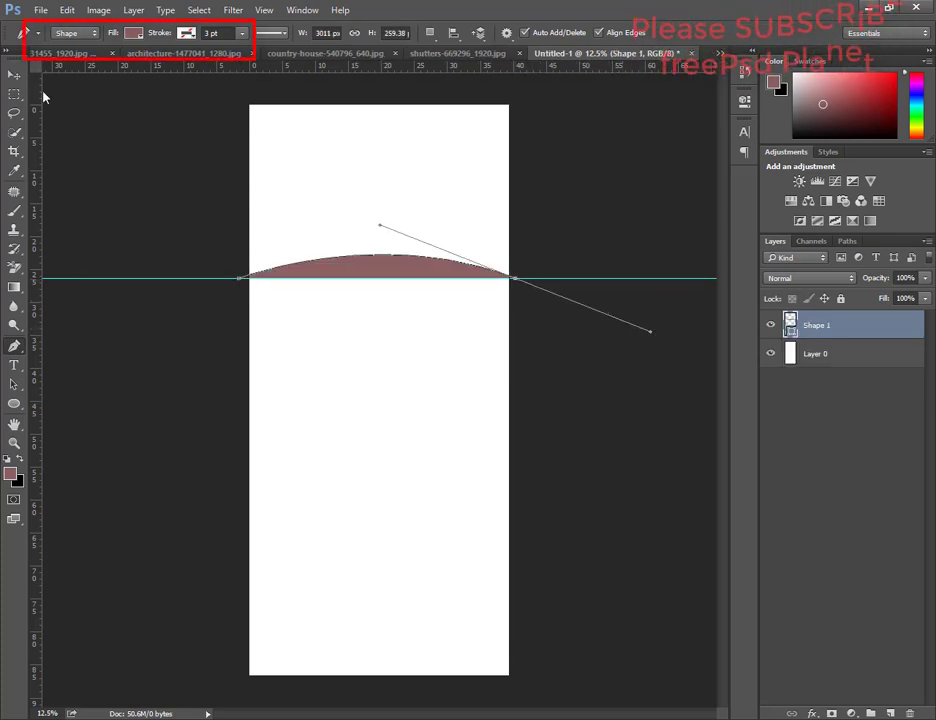
left_click_drag(513, 686, 222, 689)
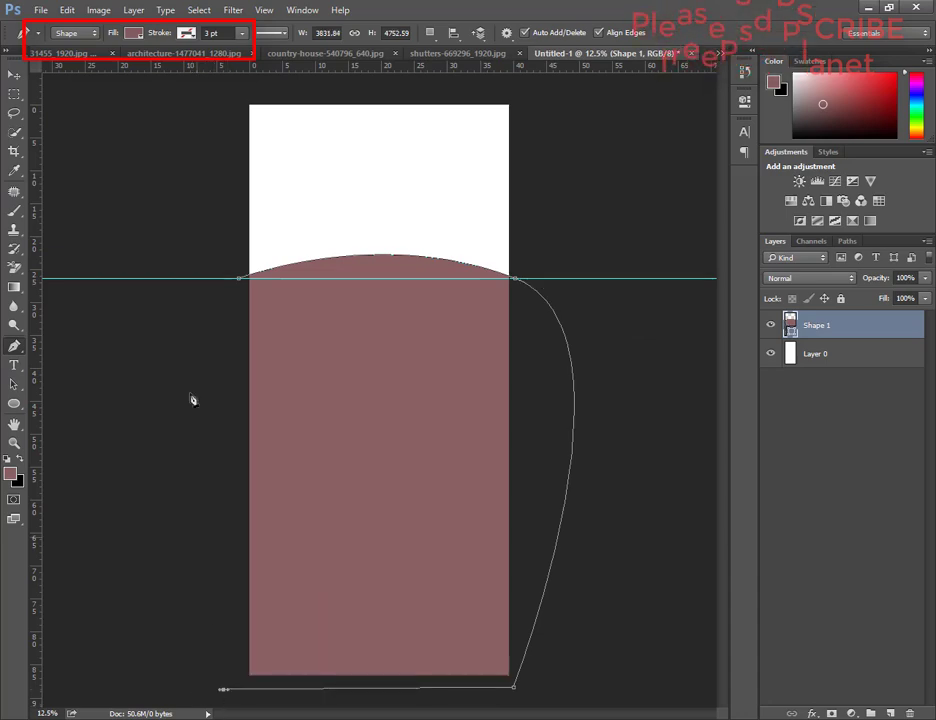
left_click(240, 279)
Duplicate the arched shape, fill one copy light grey, and offset it to reveal a mauve band
key("v")
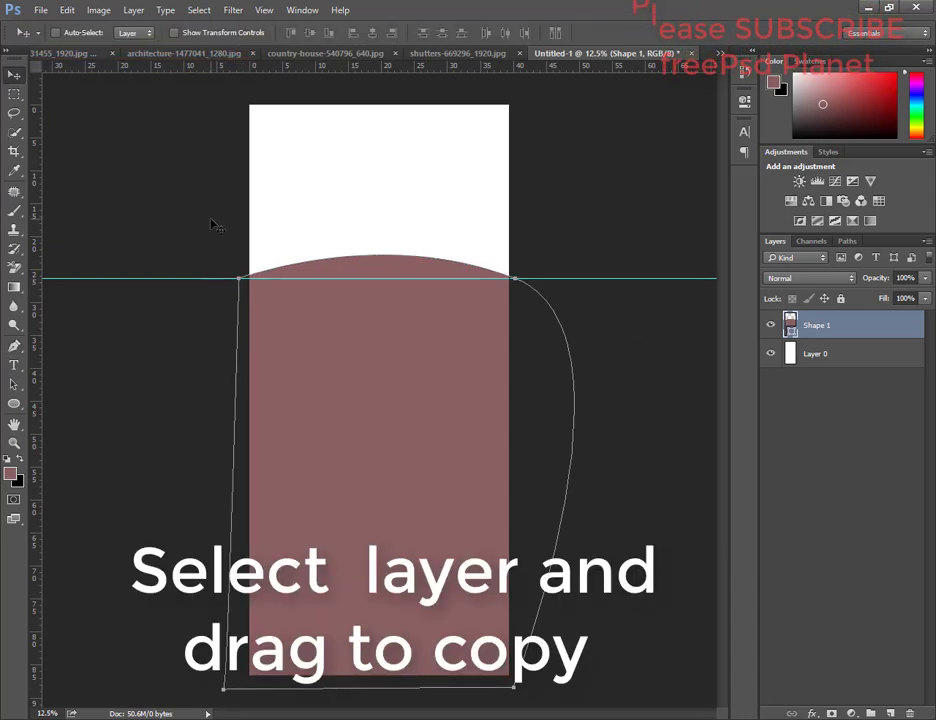
left_click_drag(353, 405, 349, 423)
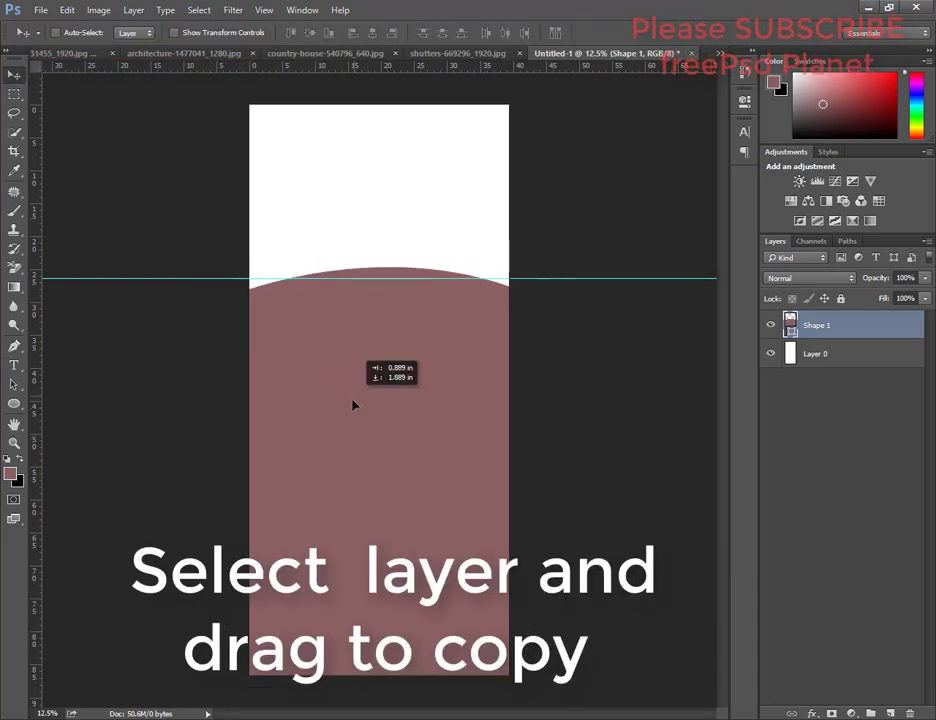
left_click_drag(863, 328, 871, 713)
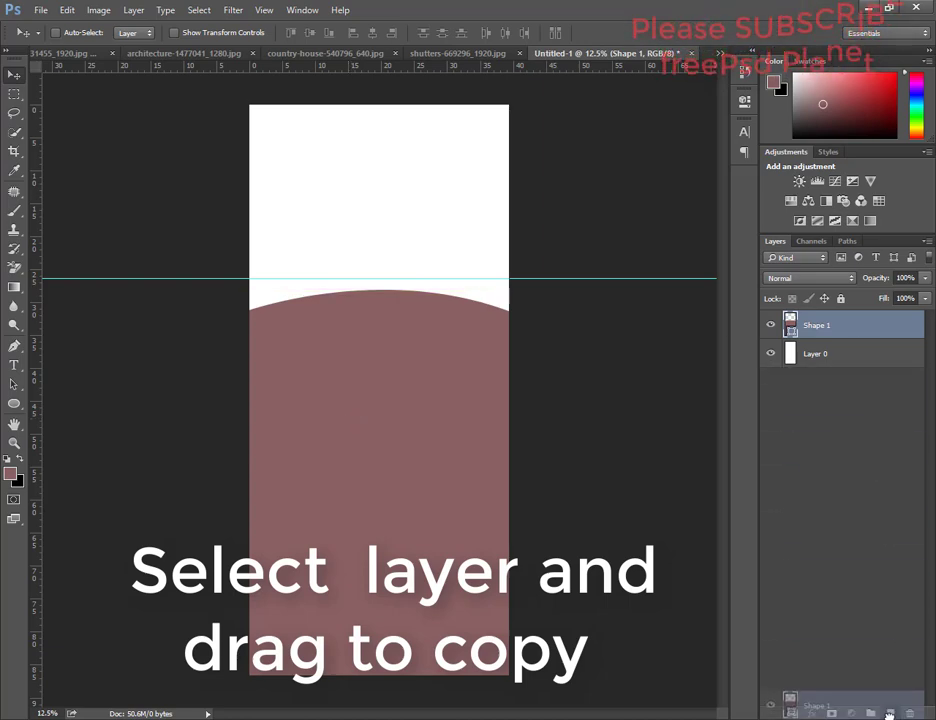
double_click(790, 352)
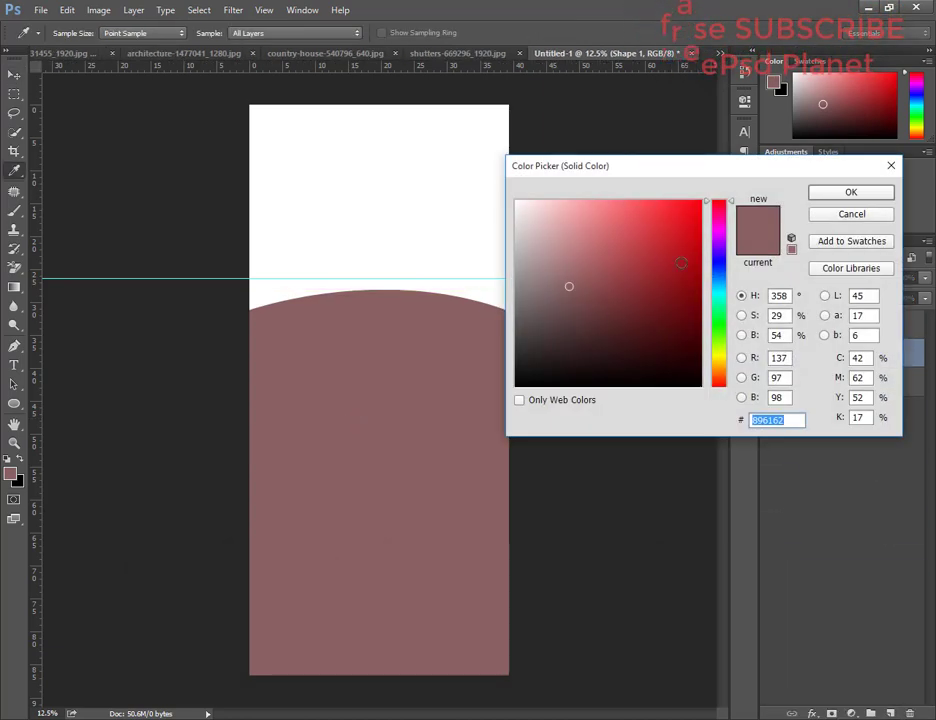
left_click(518, 256)
left_click(519, 235)
left_click(835, 197)
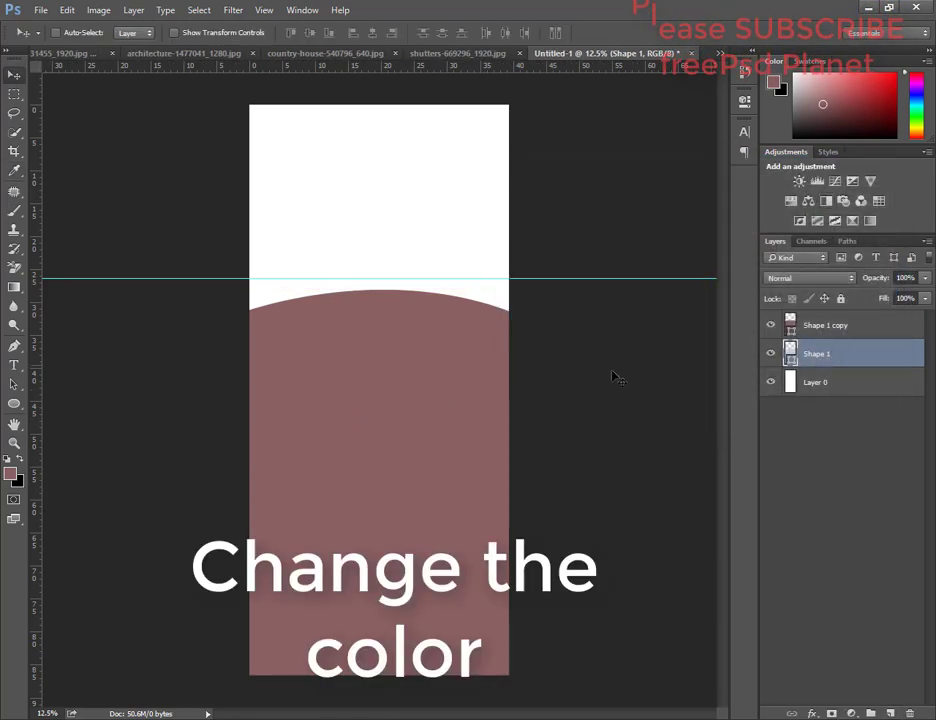
left_click_drag(841, 354, 845, 320)
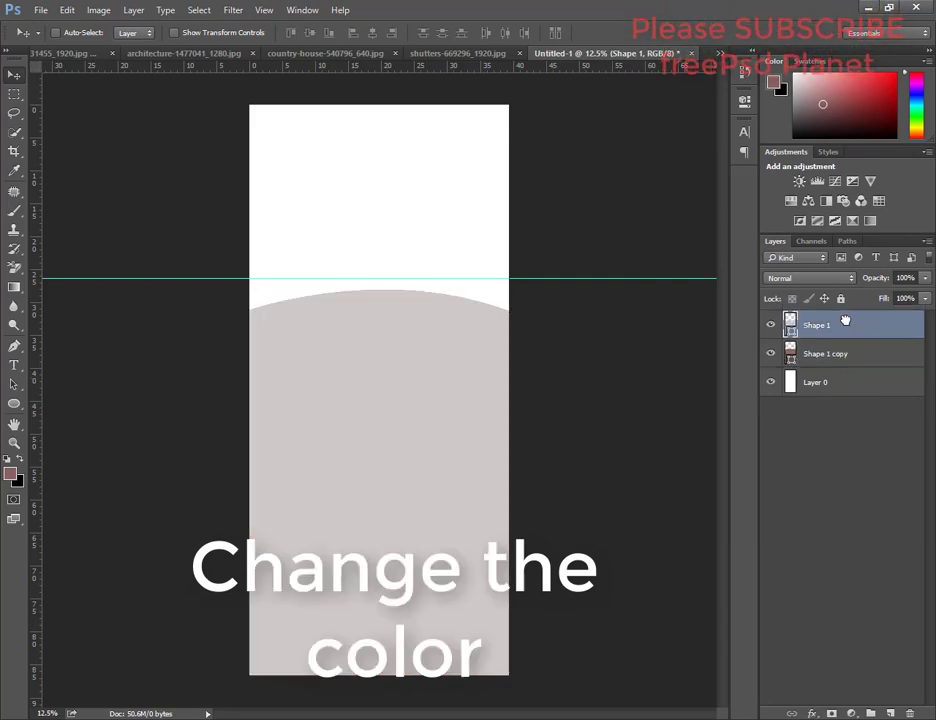
mouse_move(357, 433)
left_mouse_down()
mouse_move(349, 480)
mouse_move(361, 455)
mouse_move(361, 503)
mouse_move(359, 433)
left_mouse_up()
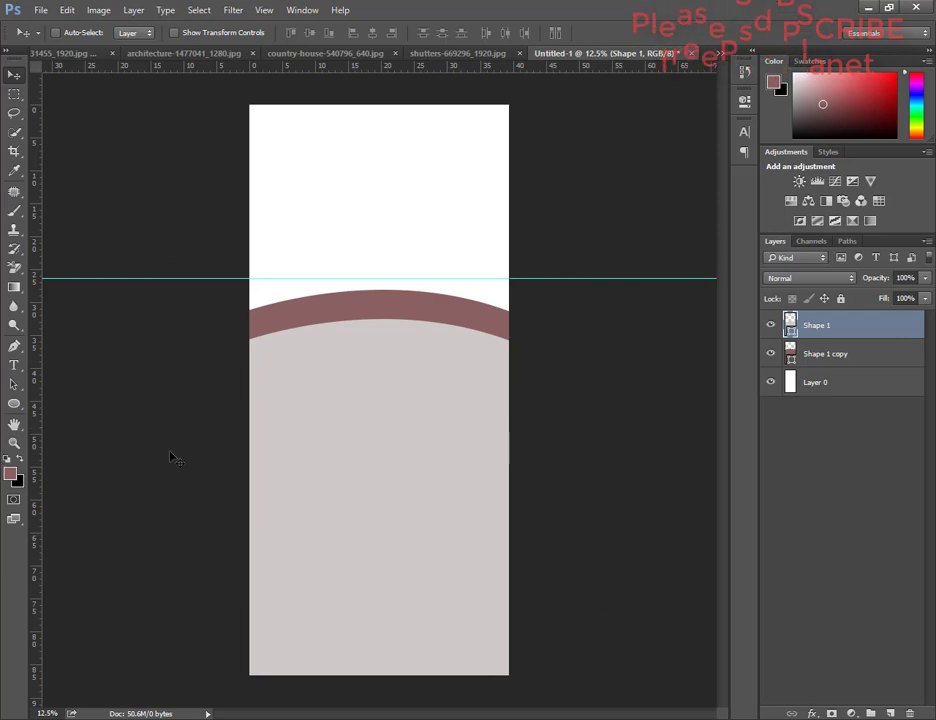
Duplicate the shape again, fill it with the sampled mauve, and move it to the canvas bottom
mouse_move(840, 325)
left_mouse_down()
mouse_move(886, 618)
mouse_move(890, 713)
left_mouse_up()
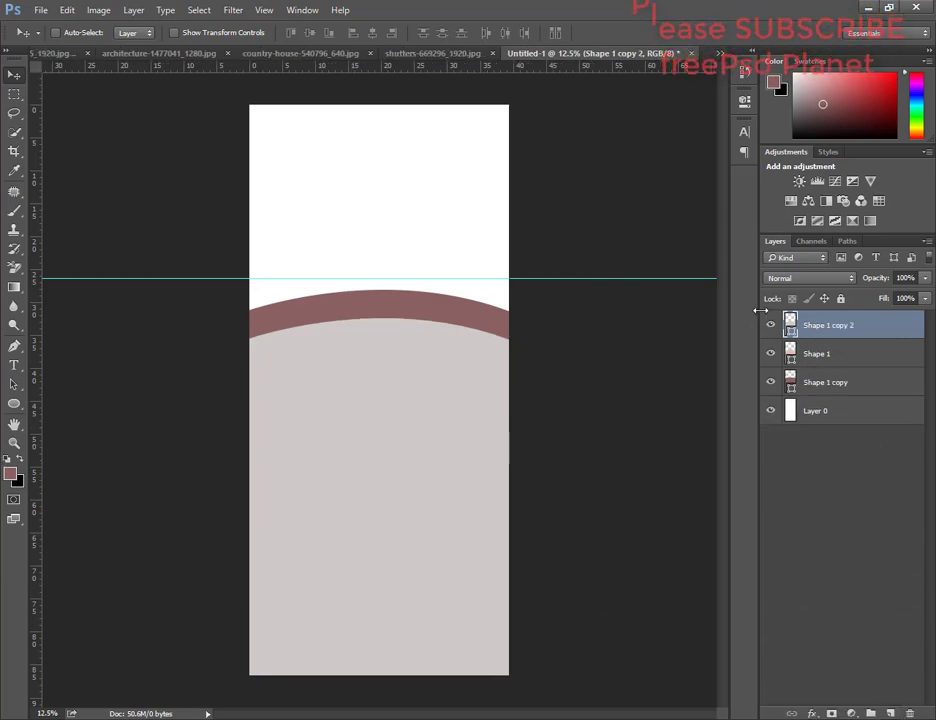
double_click(790, 325)
left_click(324, 303)
left_click(827, 204)
mouse_move(390, 380)
left_mouse_down()
mouse_move(395, 681)
mouse_move(371, 631)
left_mouse_up()
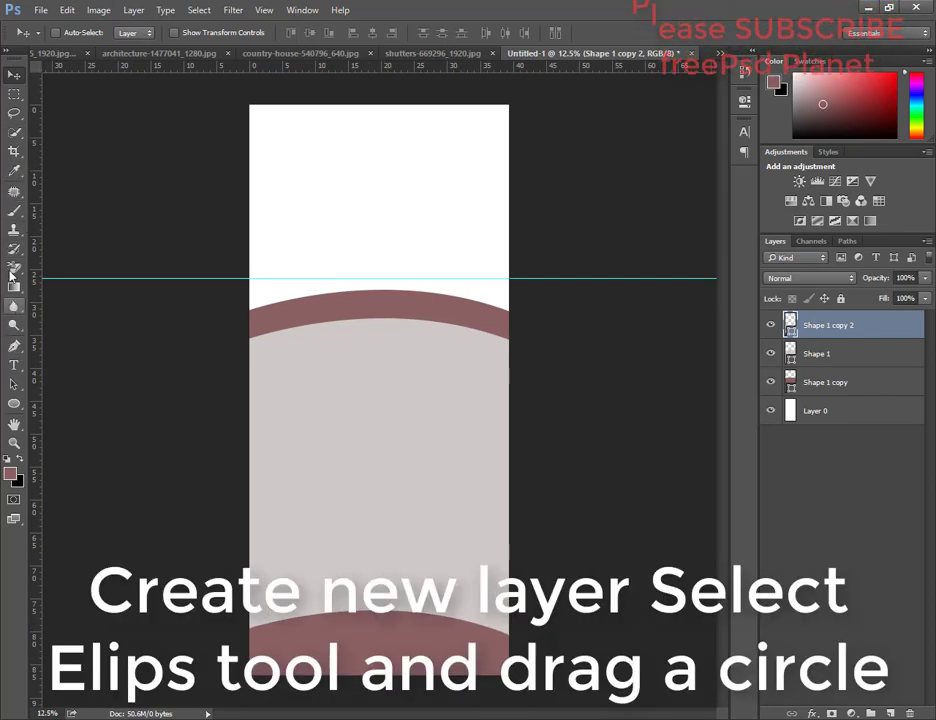
Draw a mauve circle on the grey panel and make two copies to its right
left_click(891, 713)
left_click(14, 403)
mouse_move(270, 373)
left_mouse_down()
mouse_move(351, 455)
mouse_move(310, 440)
mouse_move(397, 431)
left_mouse_up()
left_click(16, 75)
left_click_drag(850, 327, 891, 713)
left_click_drag(398, 414, 497, 430)
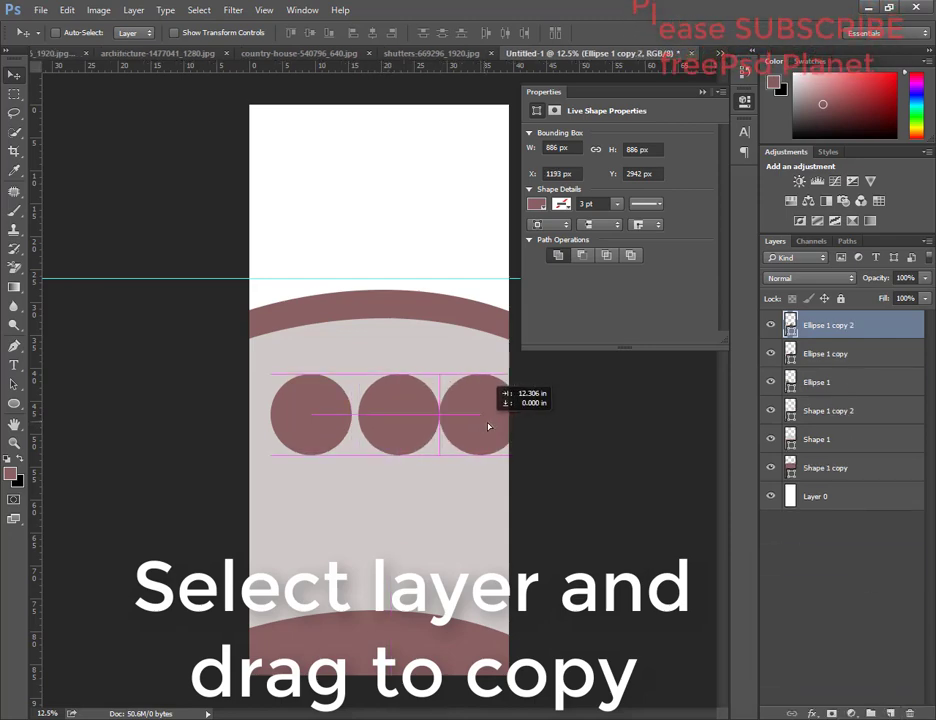
Select all three circles, scale them down slightly, and shift the row a little left
left_click(400, 415, "ctrl+shift")
left_click(320, 400, "ctrl+shift")
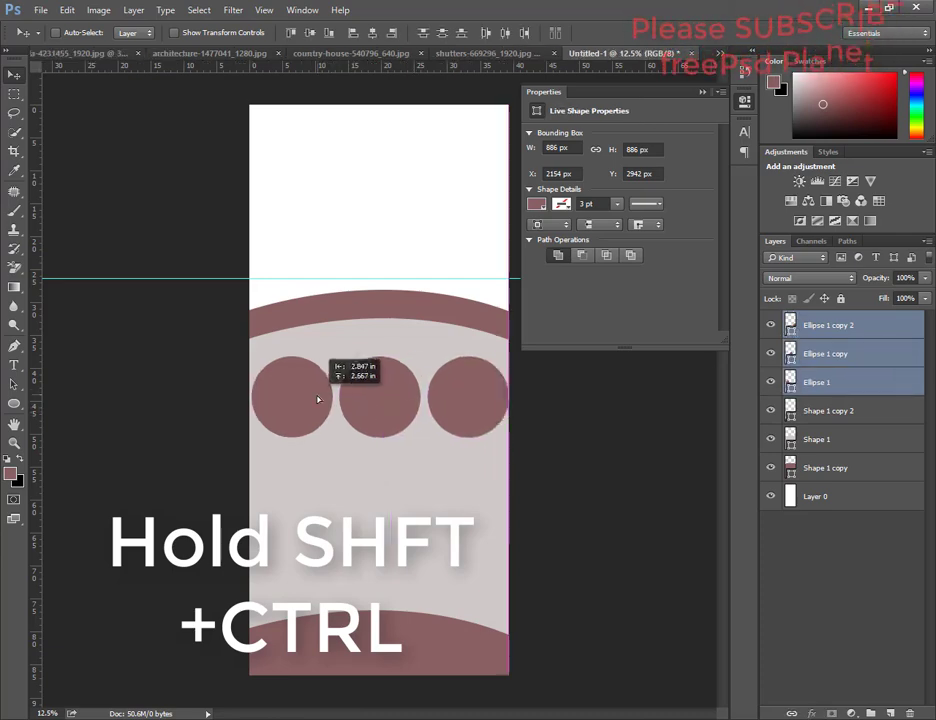
key("ctrl+t")
left_click_drag(244, 341, 257, 348)
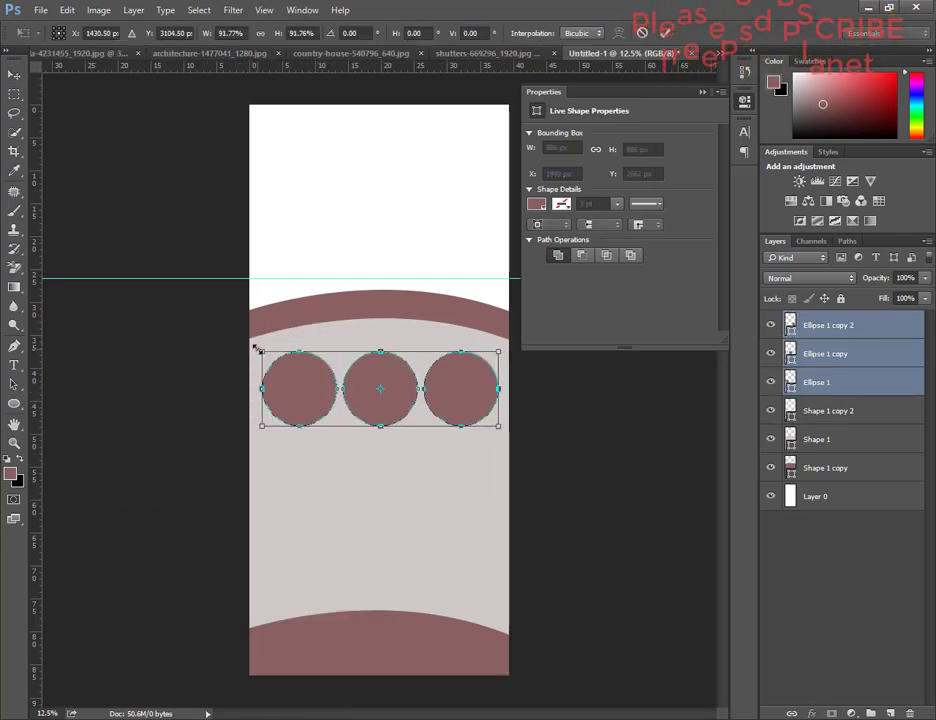
key("Return")
left_click(703, 92)
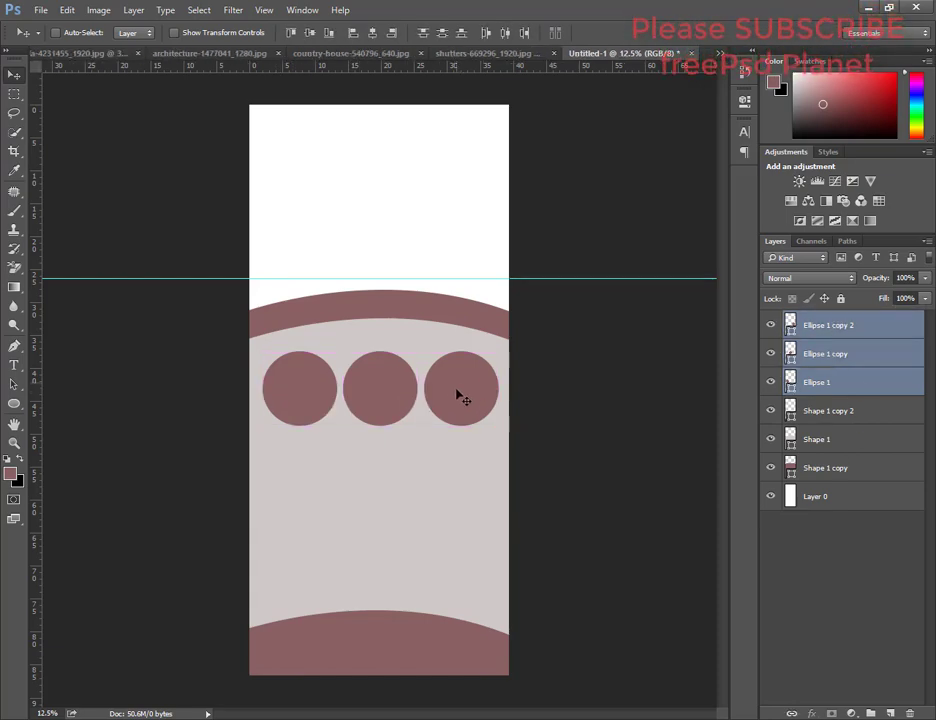
left_click_drag(462, 393, 454, 397)
Bring up the country-house photo and unlock its background layer so it can be moved
left_click(815, 496)
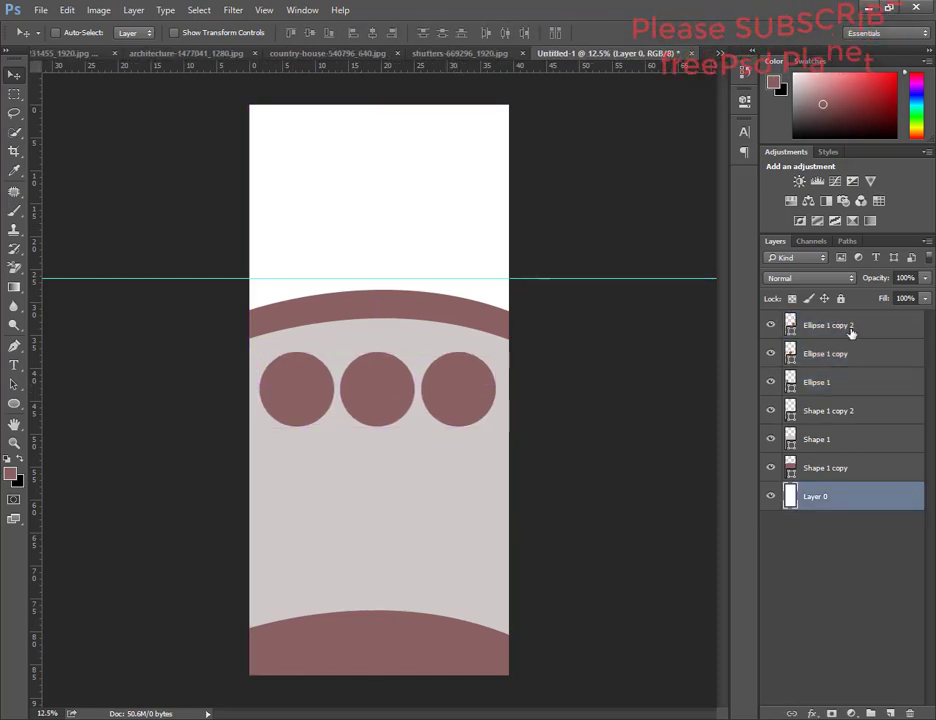
left_click(828, 325)
left_click(210, 52)
left_click(415, 52)
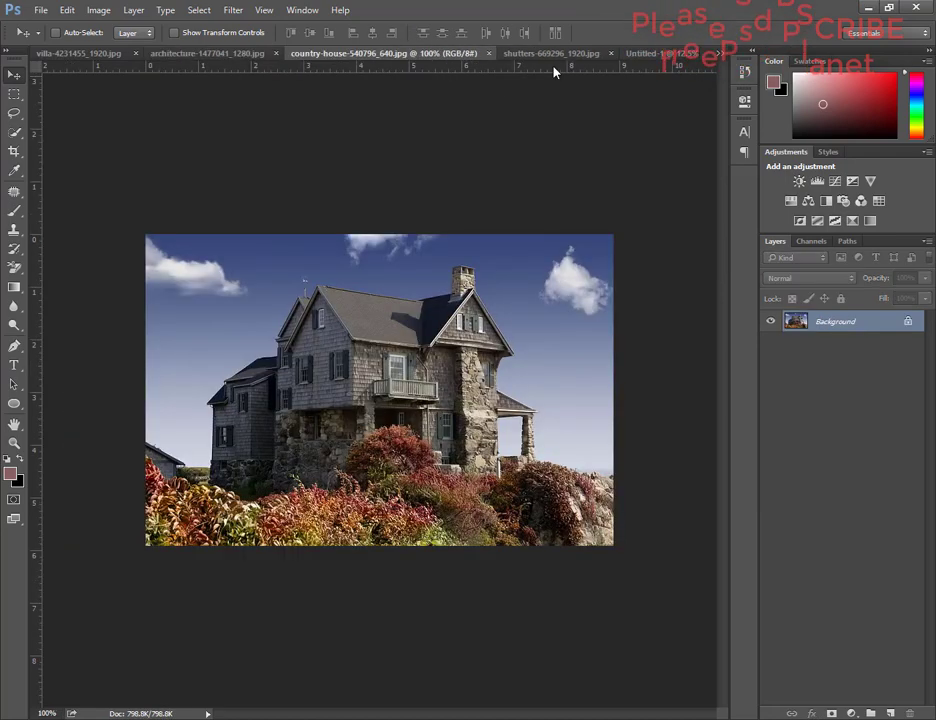
left_click(507, 54)
left_click(384, 56)
left_click_drag(440, 340, 470, 350)
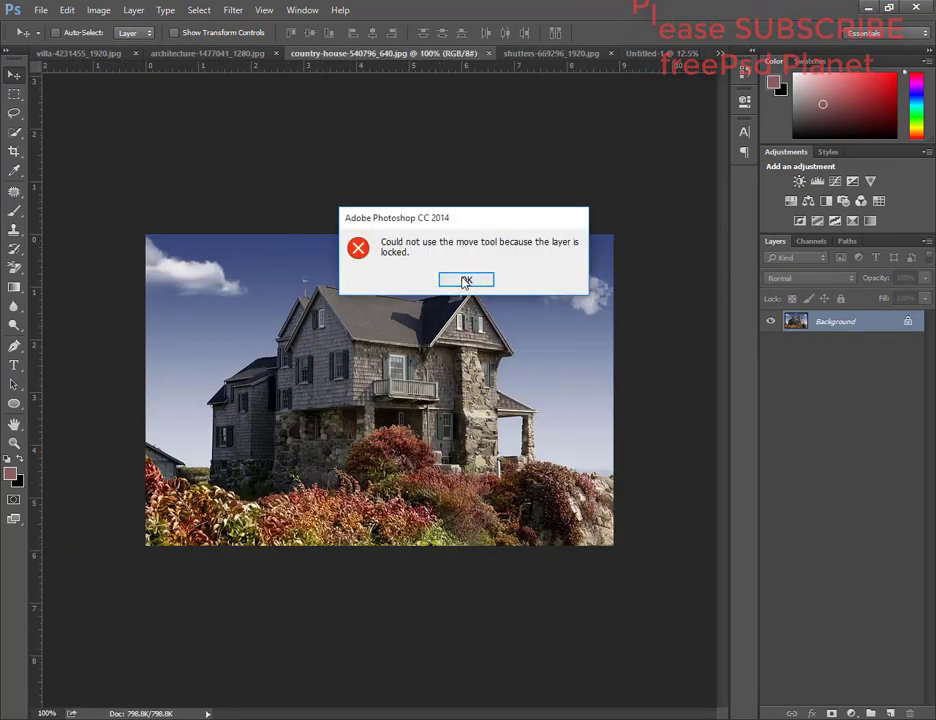
left_click(464, 273)
left_click(907, 321)
Place the house photo in the banner, enlarge it across the top, and put it beneath the mauve shapes
mouse_move(409, 397)
left_mouse_down()
mouse_move(105, 83)
mouse_move(100, 52)
mouse_move(410, 230)
mouse_move(585, 357)
mouse_move(610, 361)
left_mouse_up()
key("ctrl+t")
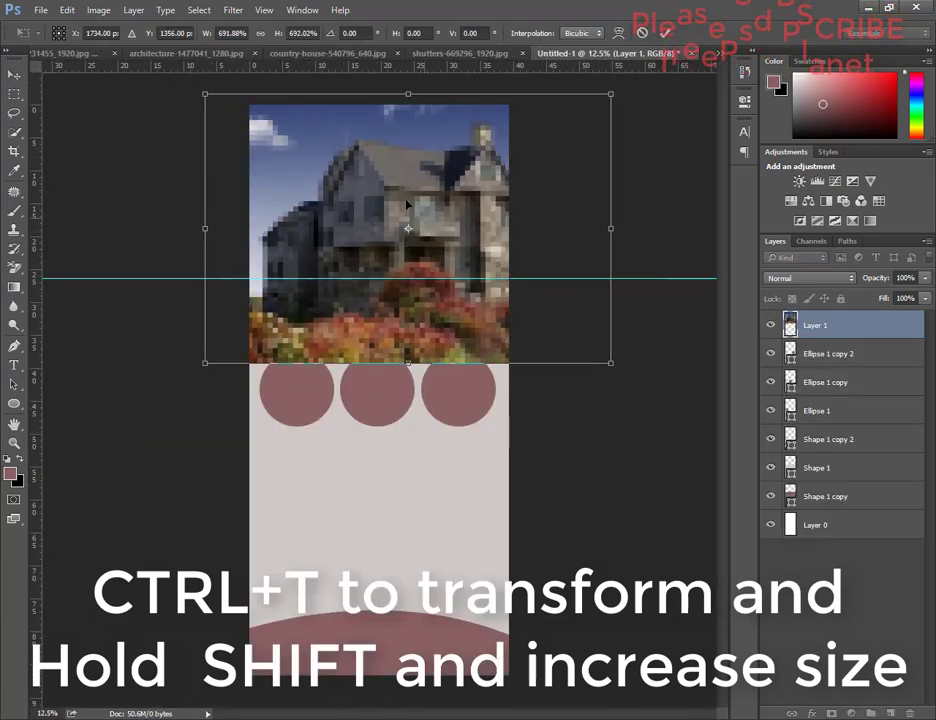
left_click_drag(296, 145, 267, 114)
key("Return")
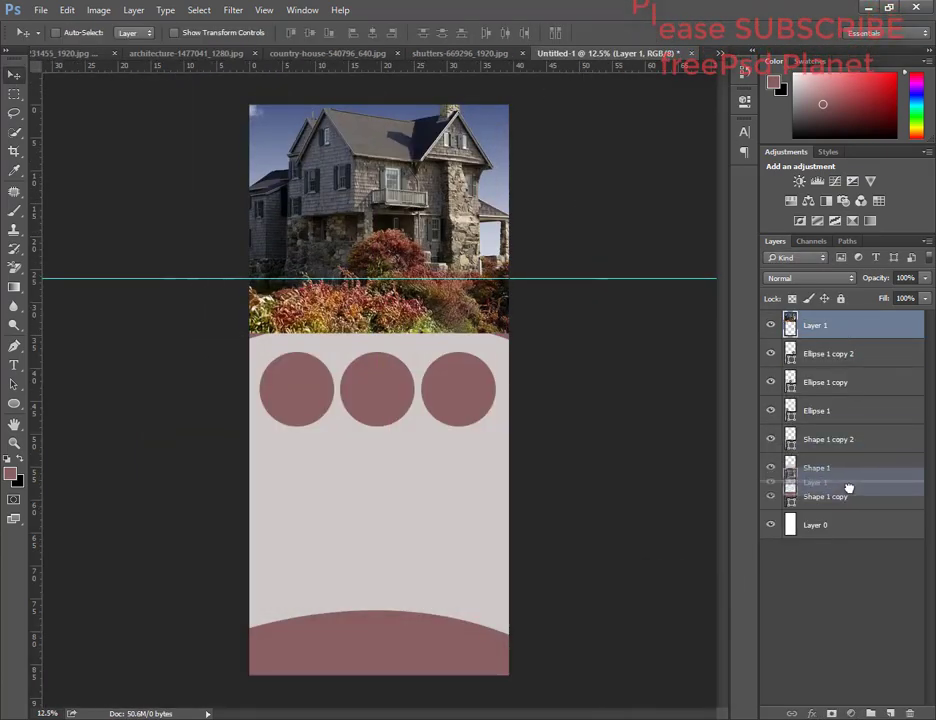
left_click_drag(847, 347, 840, 510)
Move the house photo down, shift all layers slightly lower, and nudge the bottom arc down
double_click(860, 496)
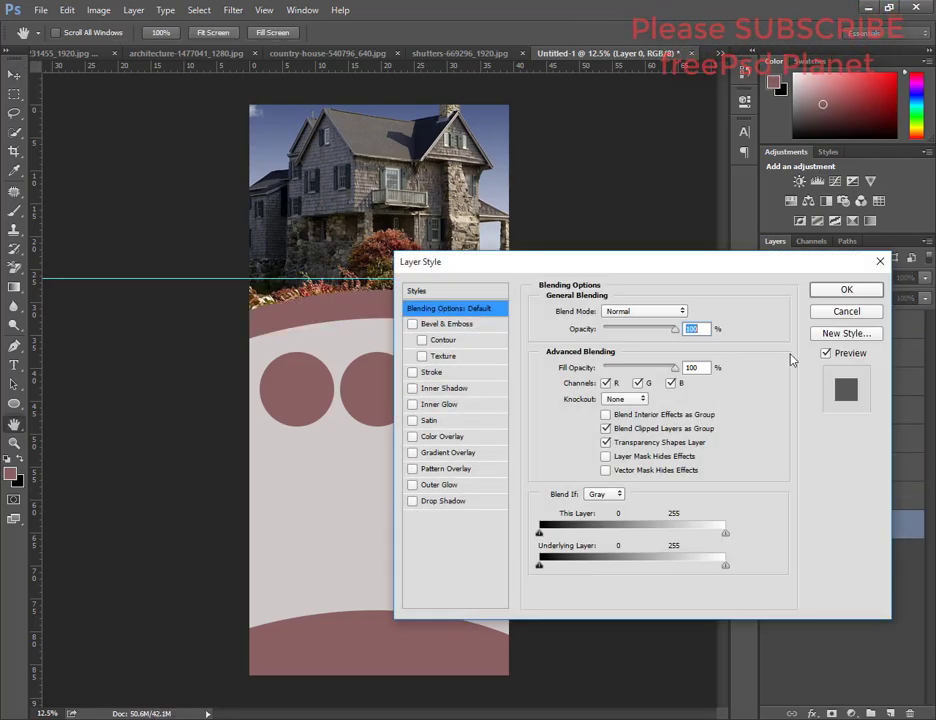
key("Escape")
left_click_drag(374, 173, 379, 213)
key("ctrl+alt+a")
left_click_drag(397, 466, 400, 473)
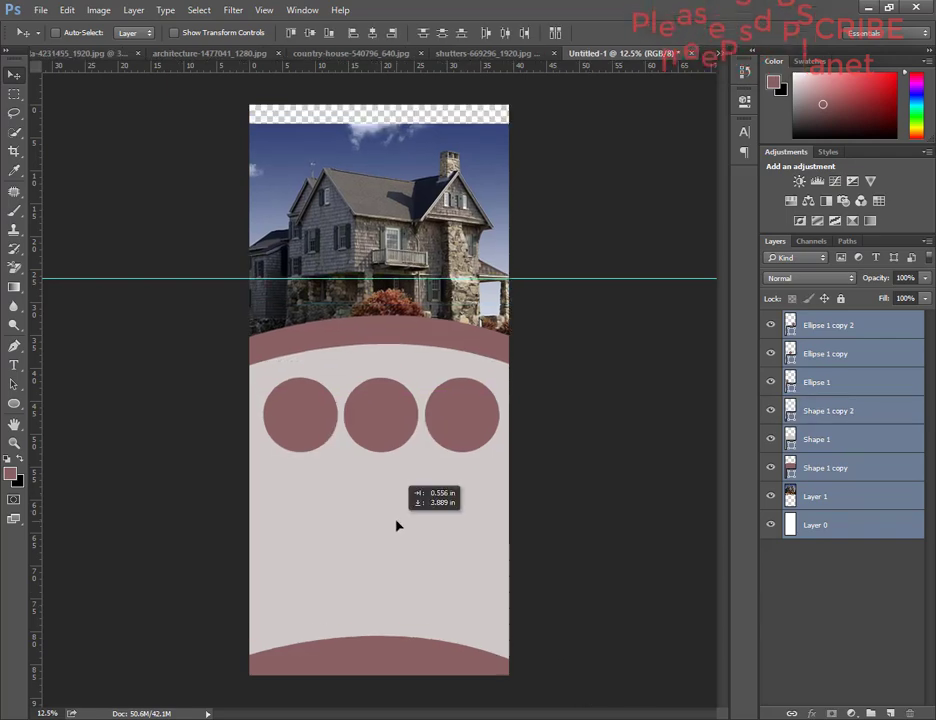
left_click(408, 652, "ctrl")
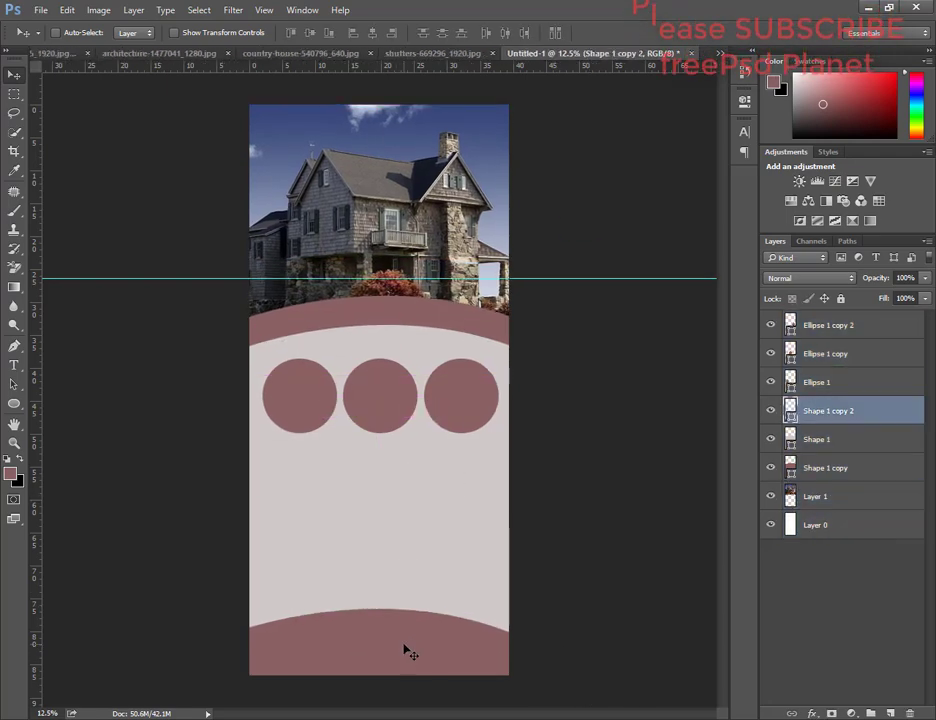
key("shift+Down")
key("shift+Down")
key("shift+Down")
Bring the shutters photo into the banner and clip it to the left circle
left_click(303, 410, "ctrl")
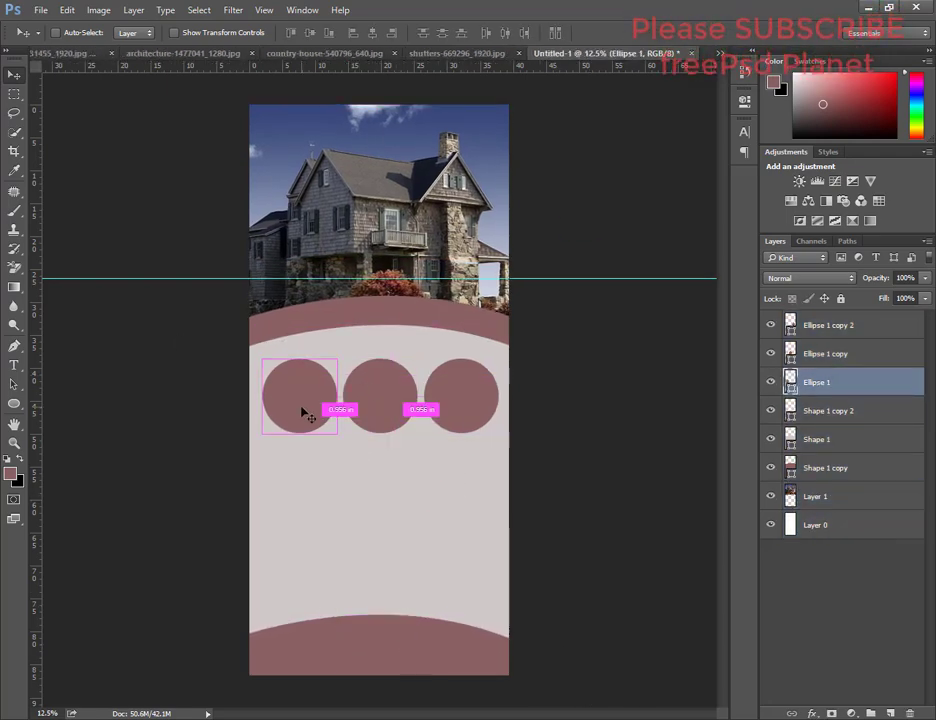
left_click(121, 53)
left_click(663, 53)
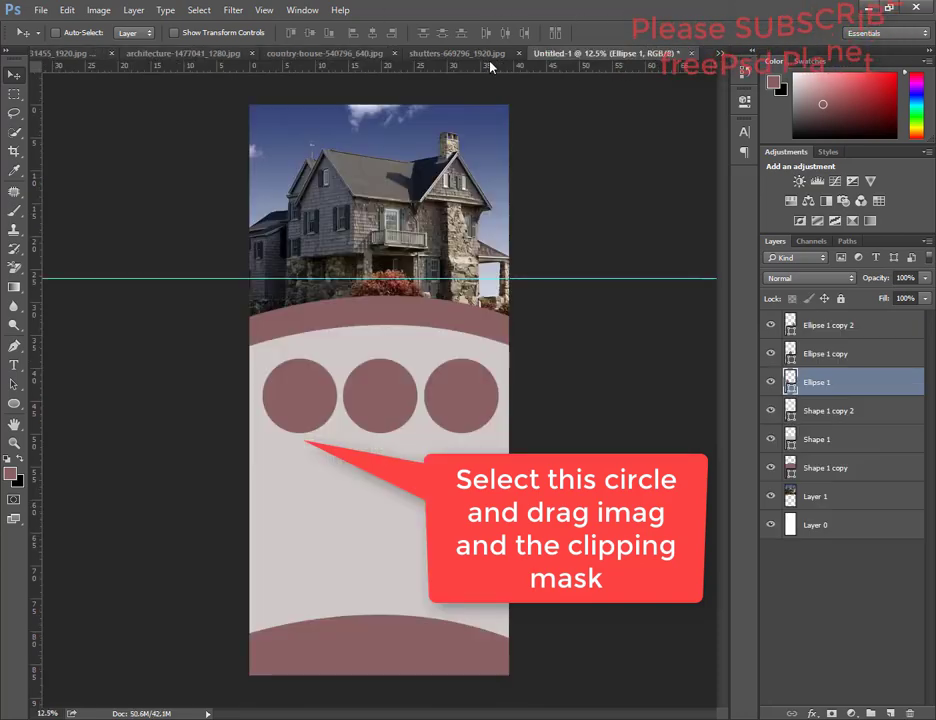
left_click(520, 53)
mouse_move(380, 400)
left_mouse_down()
mouse_move(709, 8)
mouse_move(267, 406)
left_mouse_up()
right_click(790, 382)
left_click(748, 417)
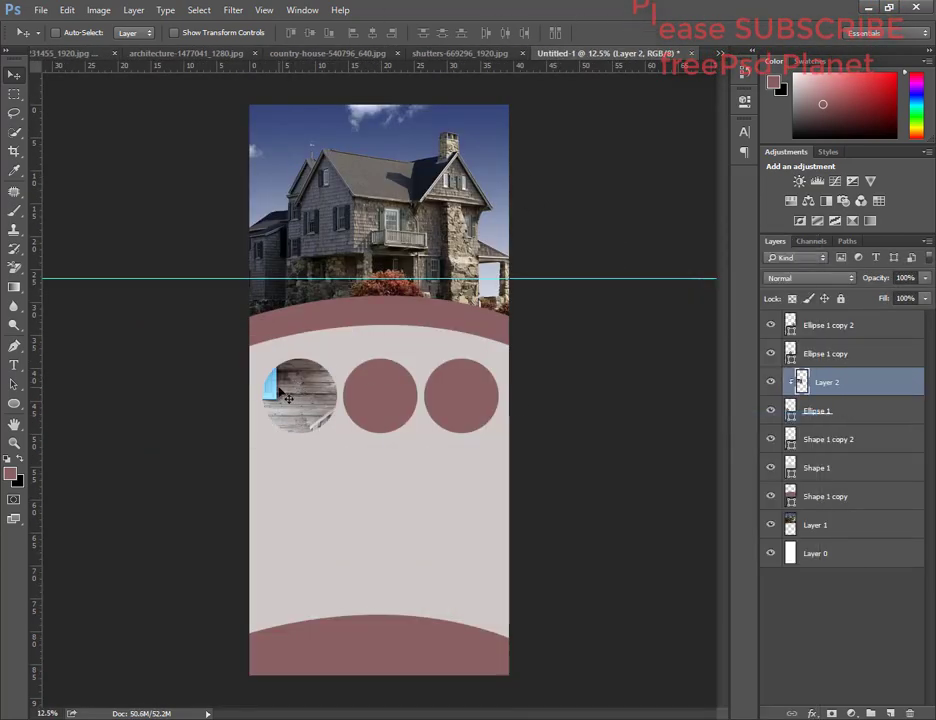
Scale and position the shutters photo so it covers the left circle
key("ctrl+t")
mouse_move(226, 351)
left_mouse_down()
mouse_move(301, 402)
mouse_move(262, 365)
left_mouse_up()
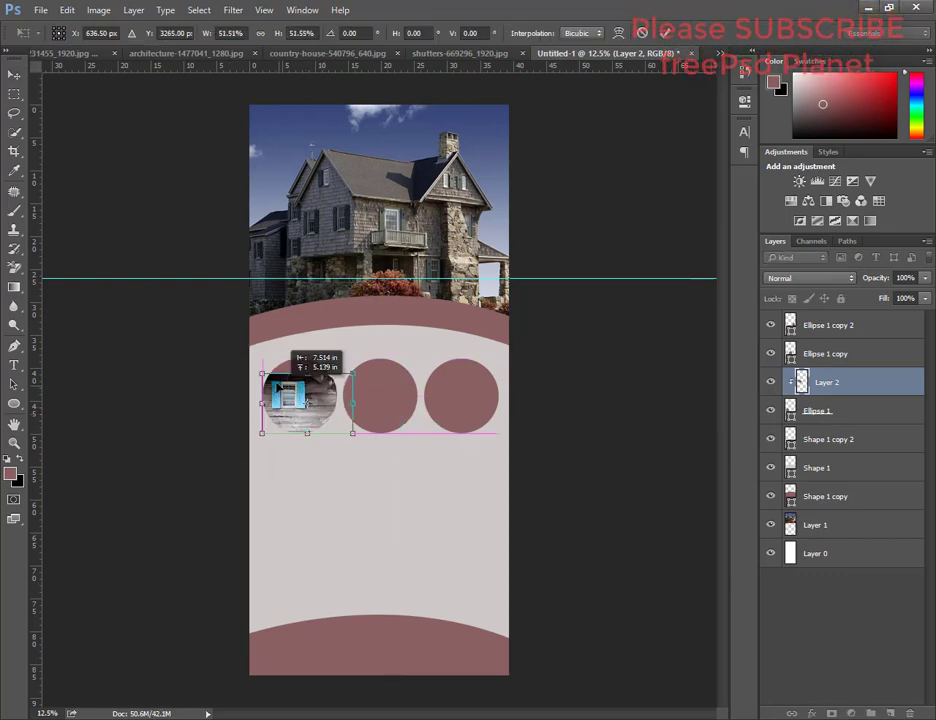
left_click_drag(355, 402, 376, 402)
left_click_drag(258, 355, 255, 352)
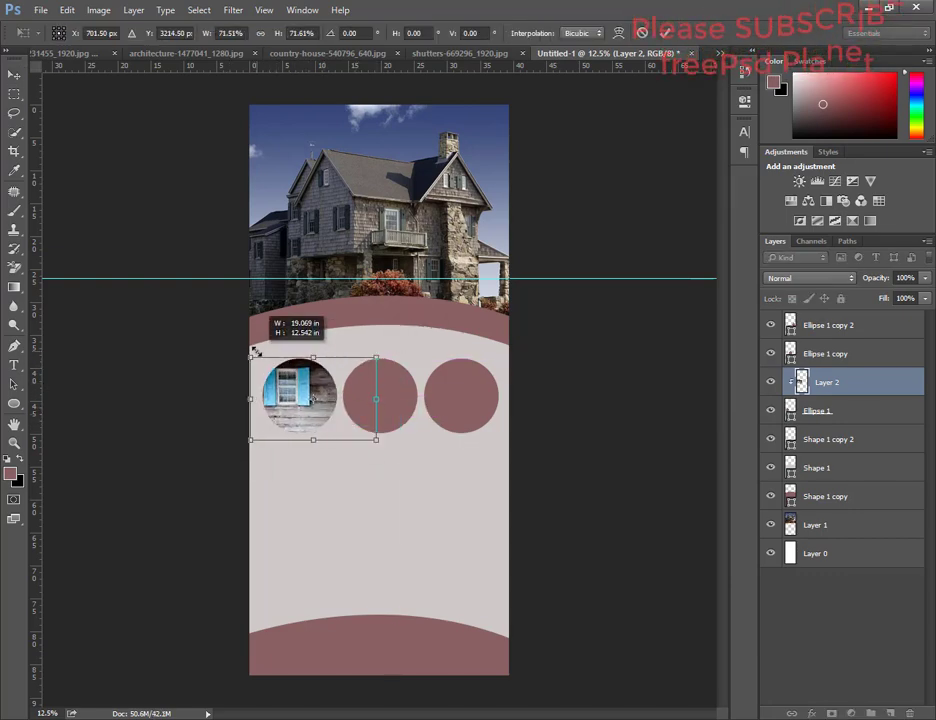
key("Return")
Close the shutters and country-house photo documents without saving
left_click(523, 53)
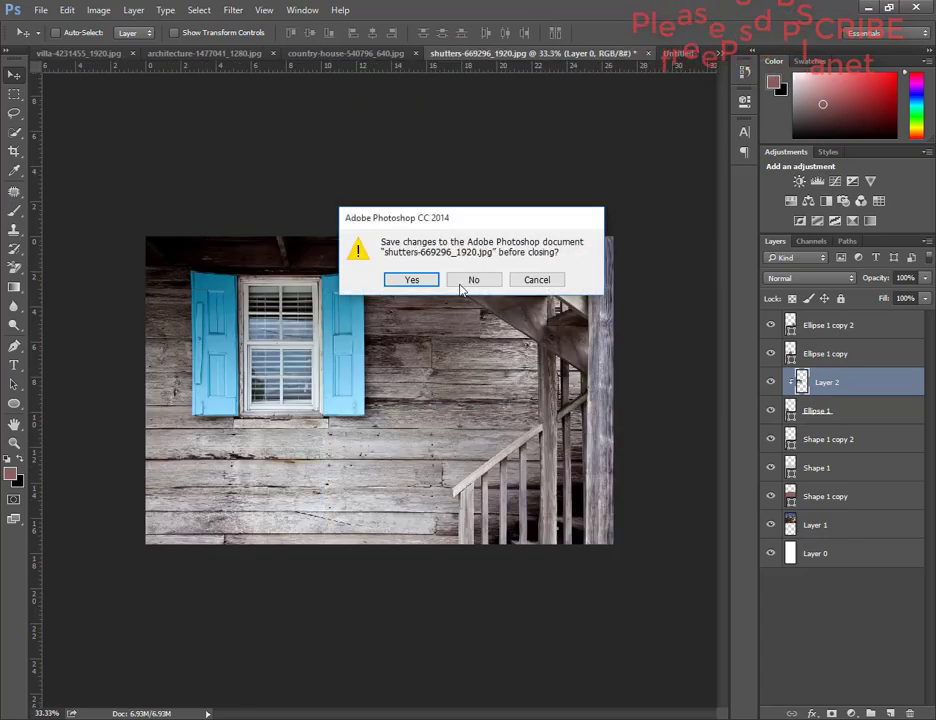
left_click(476, 278)
left_click(551, 53)
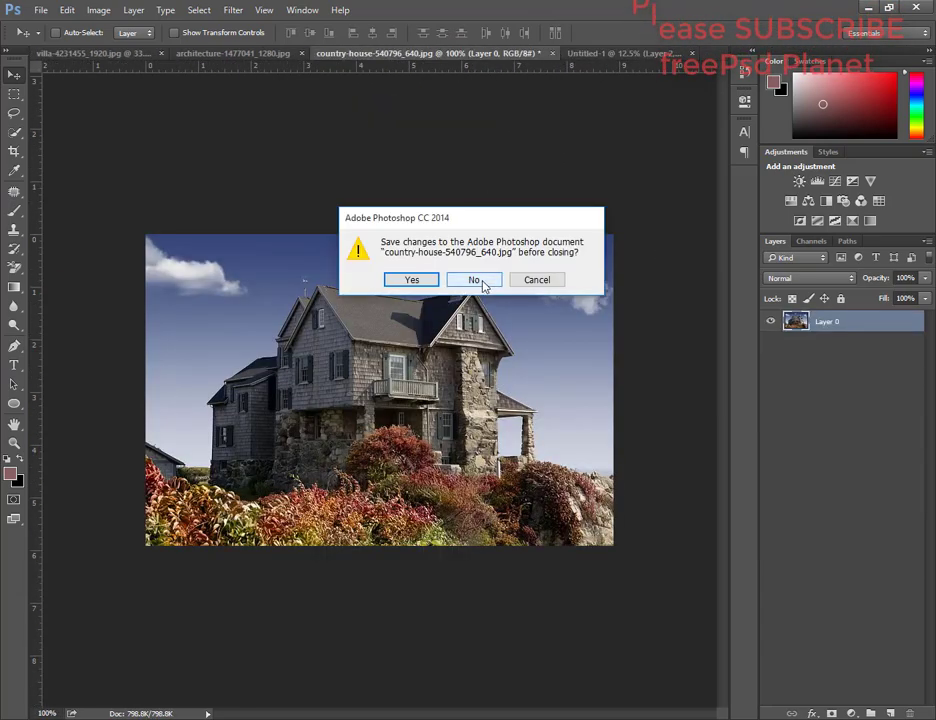
left_click(476, 278)
Bring the modern house photo in, clip it to the middle circle, and enlarge it to fill
left_click(250, 50)
mouse_move(343, 454)
left_mouse_down()
mouse_move(489, 222)
mouse_move(570, 62)
mouse_move(400, 420)
left_mouse_up()
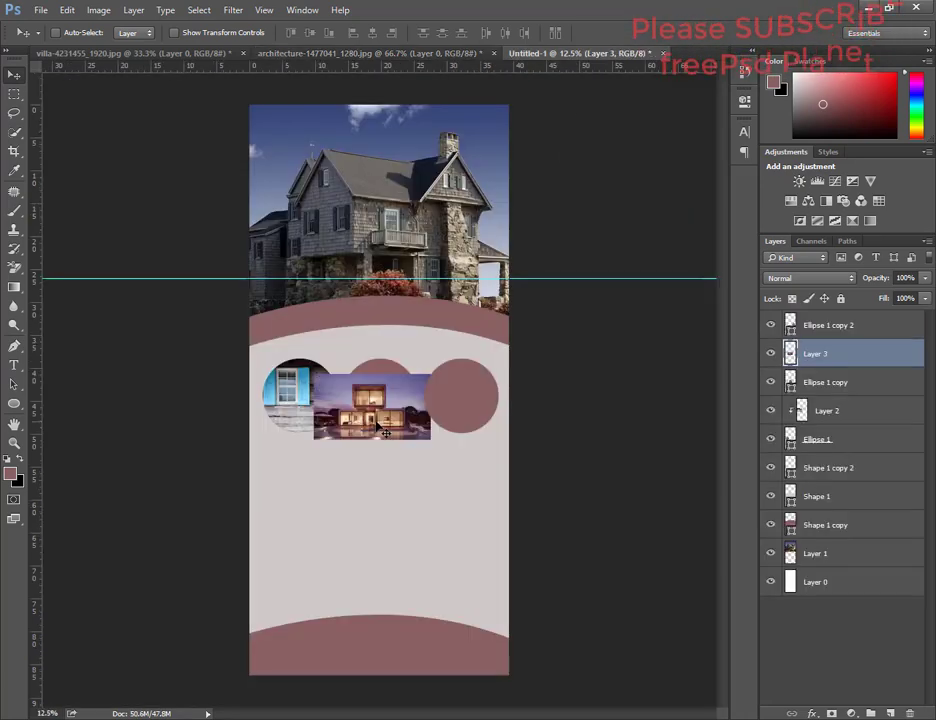
right_click(846, 353)
left_click(770, 419)
key("ctrl+t")
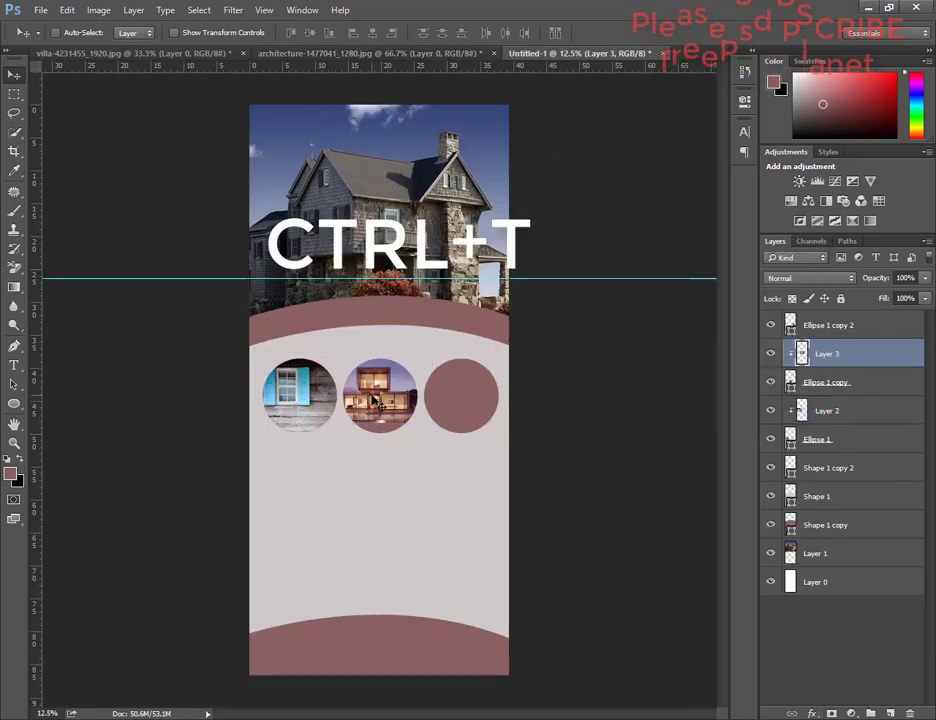
left_click_drag(318, 357, 372, 402)
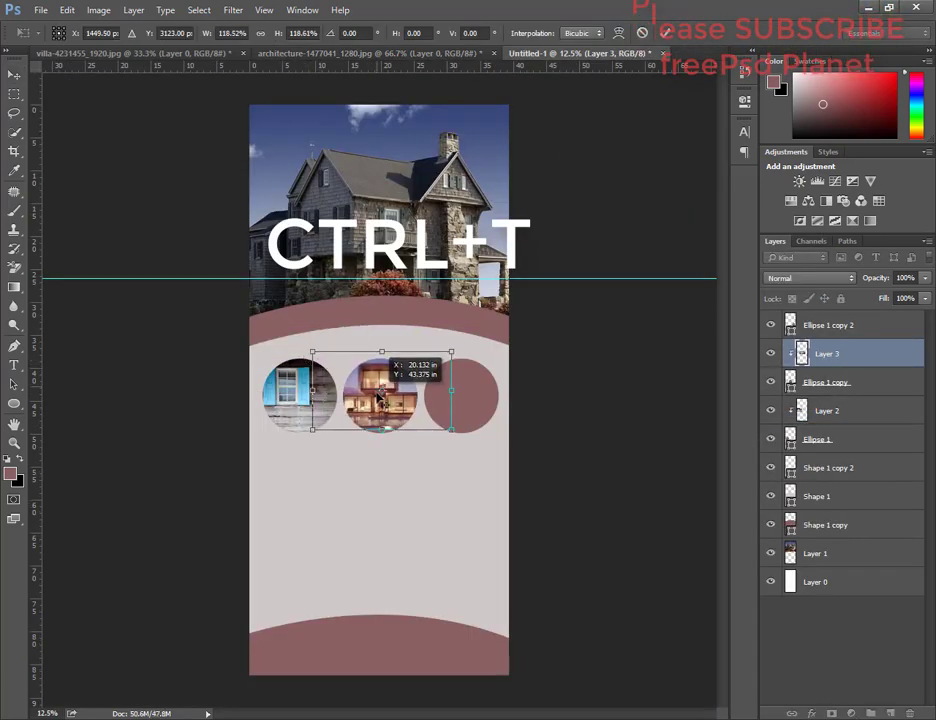
key("Return")
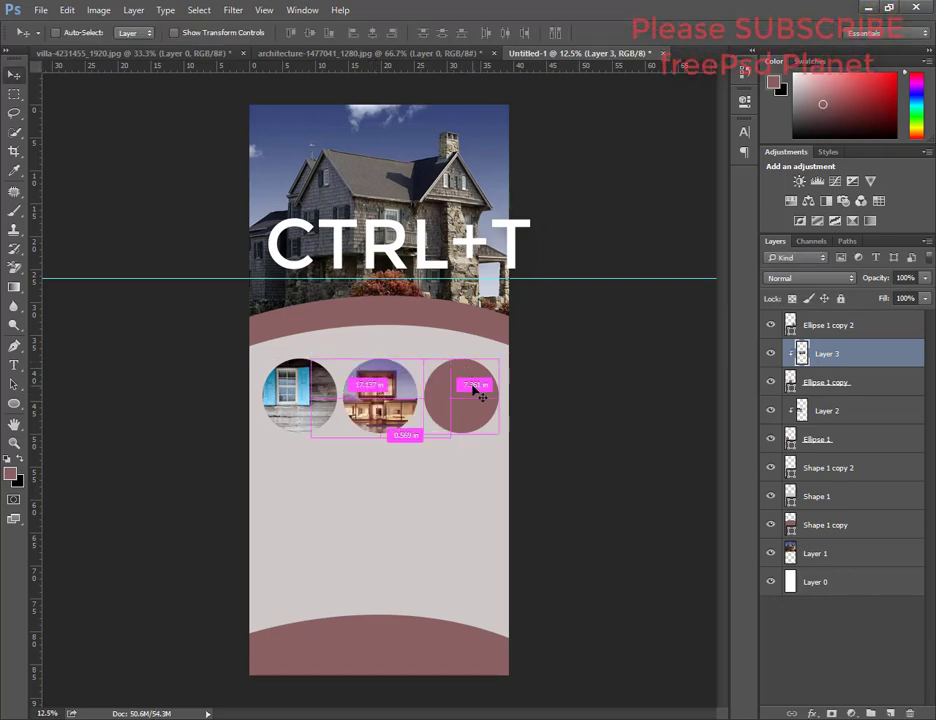
Select the right circle's layer and close the modern house photo document
left_click(476, 386, "ctrl")
left_click(361, 52)
key("ctrl+w")
Discard the modern house photo, then bring the villa photo in and shrink it to near circle size
left_click(474, 279)
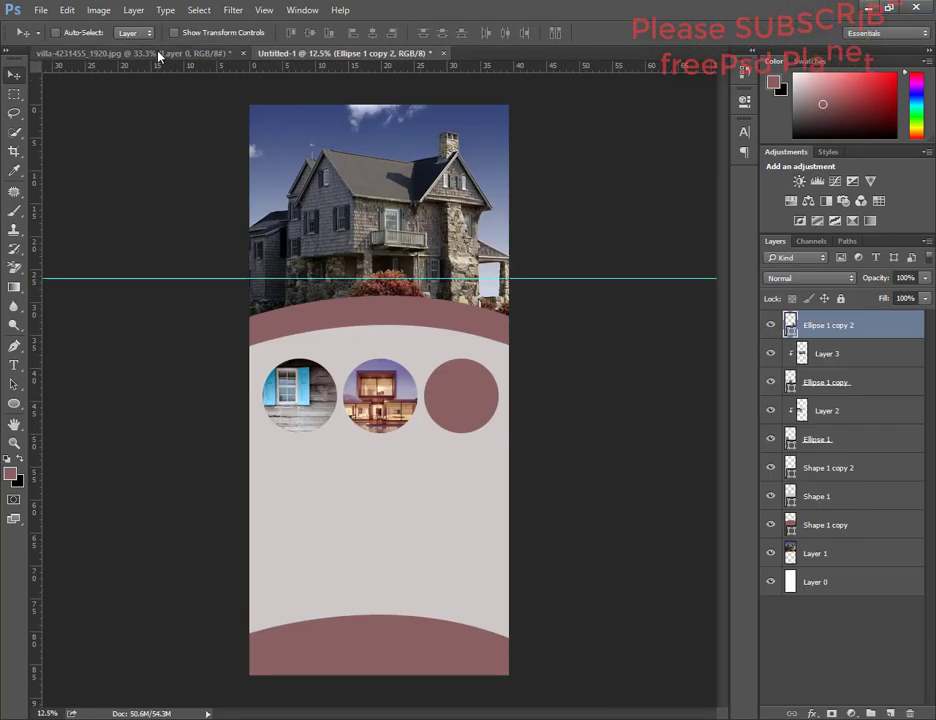
left_click(150, 52)
mouse_move(380, 400)
left_mouse_down()
mouse_move(466, 268)
mouse_move(468, 428)
mouse_move(441, 394)
left_mouse_up()
key("ctrl+t")
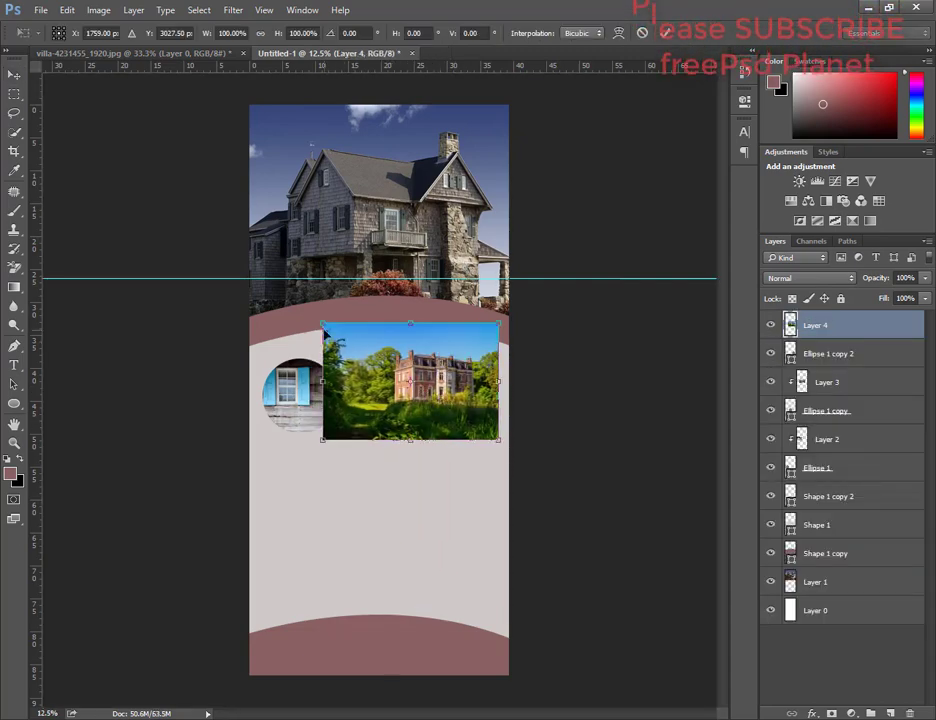
left_click_drag(323, 323, 390, 357)
key("Return")
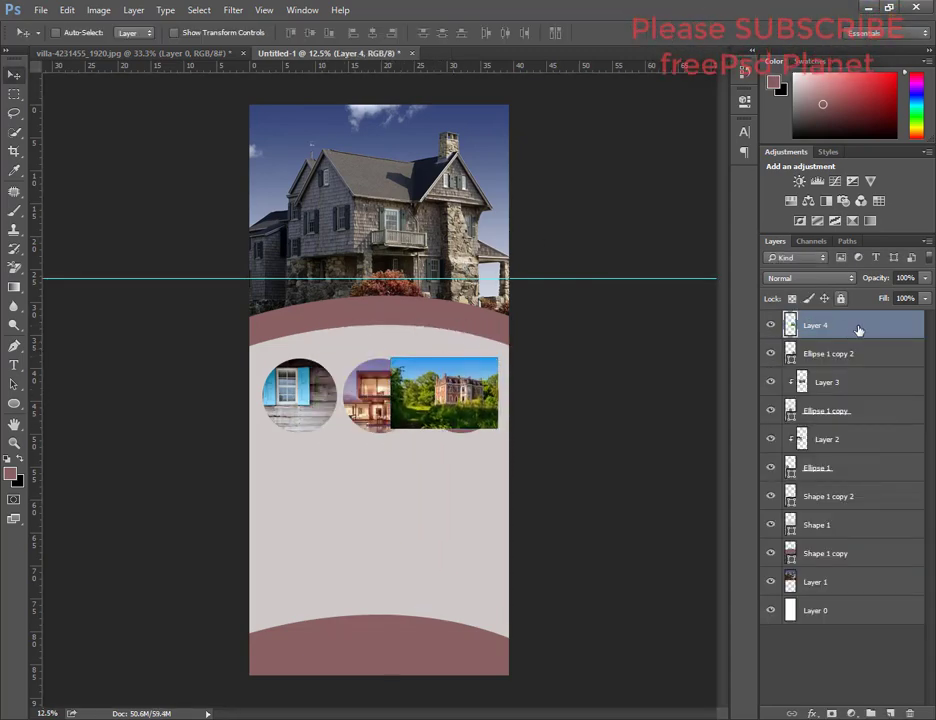
Clip the villa photo to the right circle and position it to fill the circle
right_click(859, 325)
left_click(829, 418)
mouse_move(438, 395)
left_mouse_down()
mouse_move(455, 400)
mouse_move(380, 357)
left_mouse_up()
key("ctrl+t")
key("Return")
key("ctrl+plus")
key("ctrl+plus")
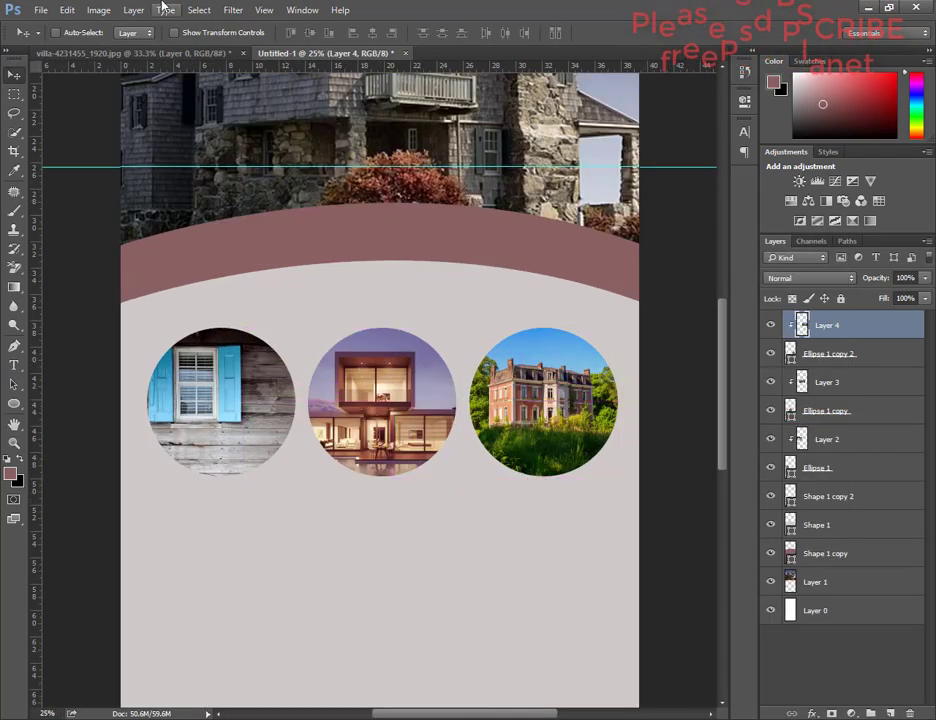
scroll(226, 121, "up", 5)
Type 'Real Estate' above the house roof
key("t")
left_click(171, 190)
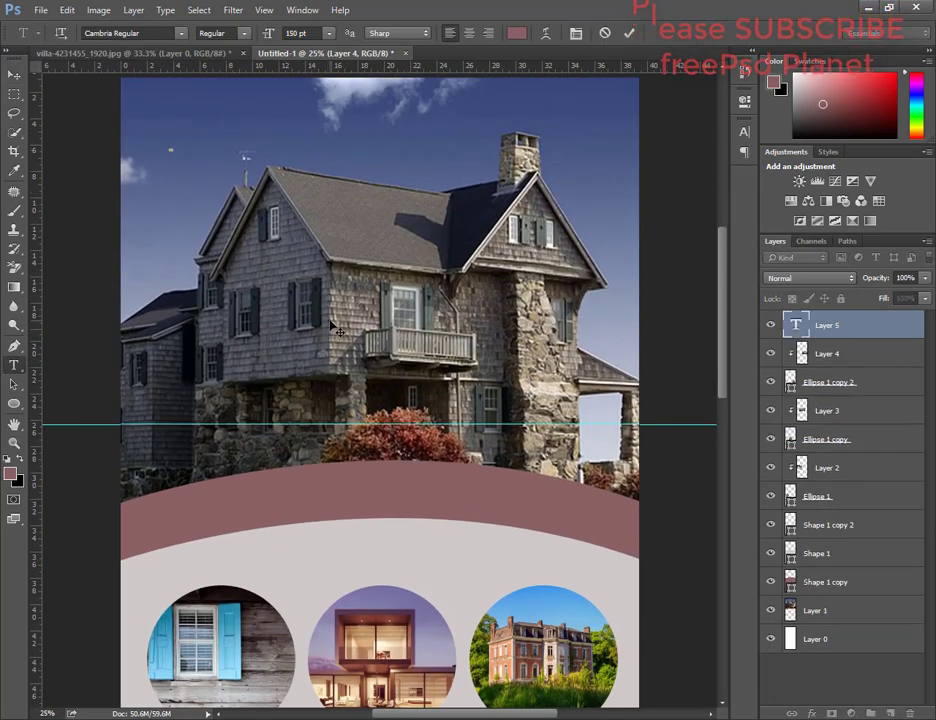
type("Real E")
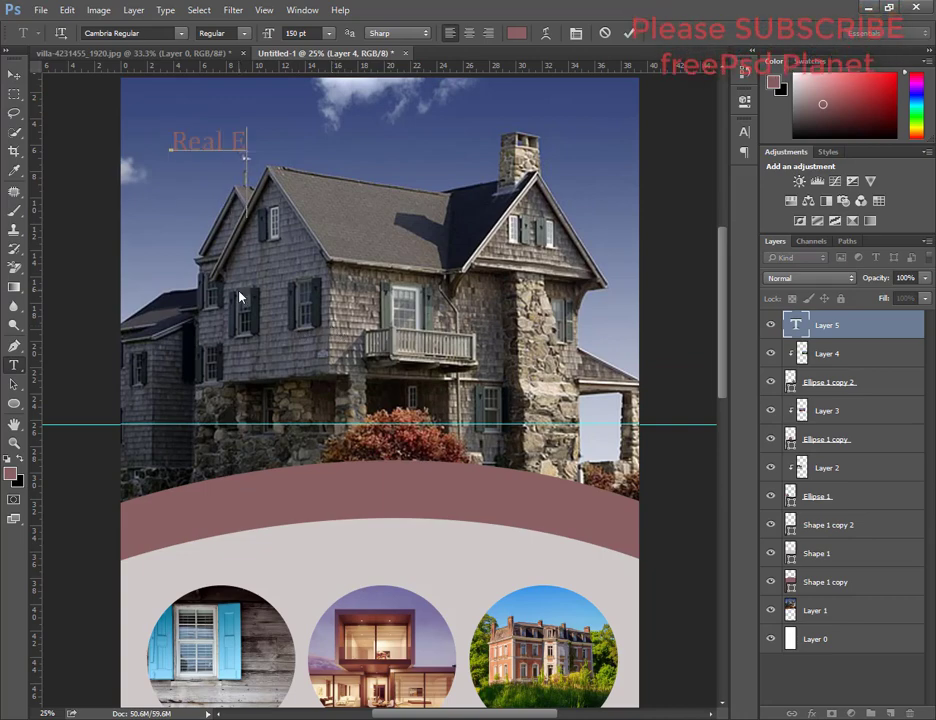
type("state")
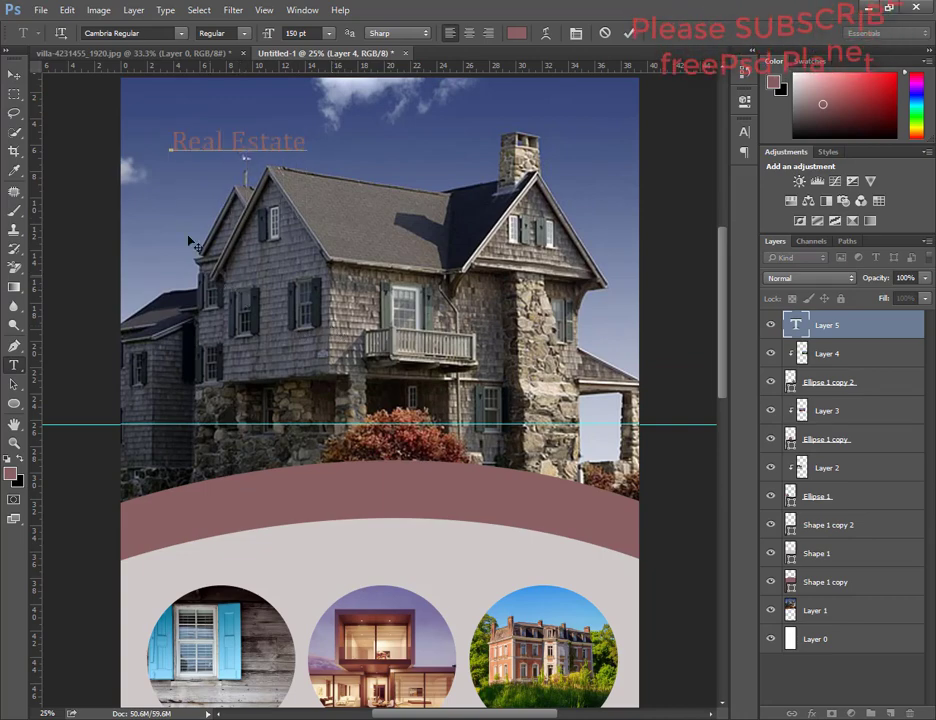
left_click(631, 34)
Make the 'Real Estate' text bold and colour it blue sampled from the sky
left_click(744, 132)
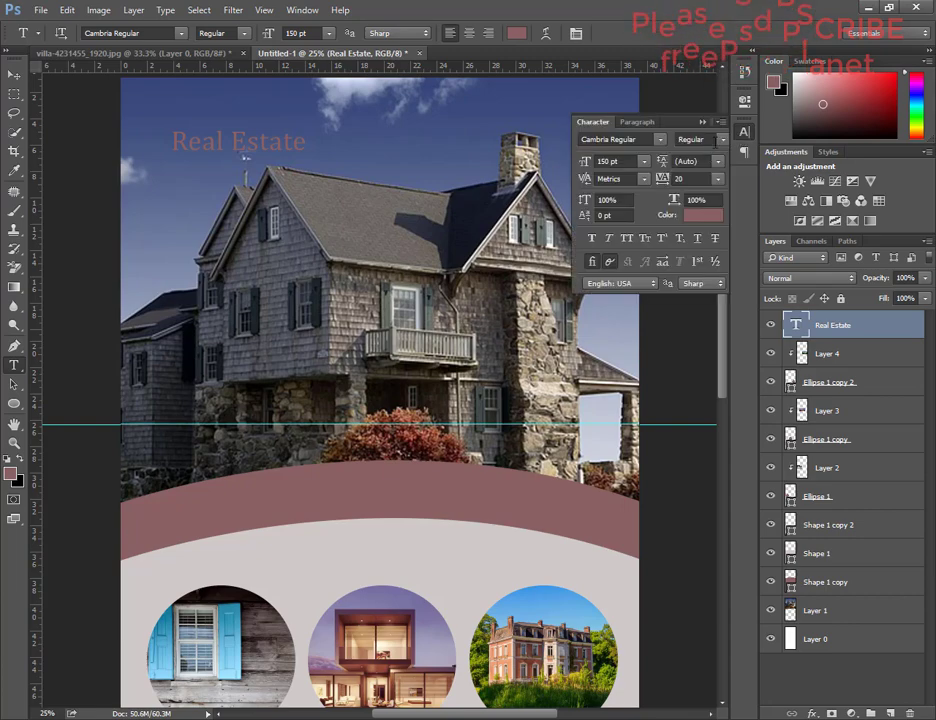
left_click(705, 139)
left_click(680, 178)
left_click(701, 217)
left_click(616, 217)
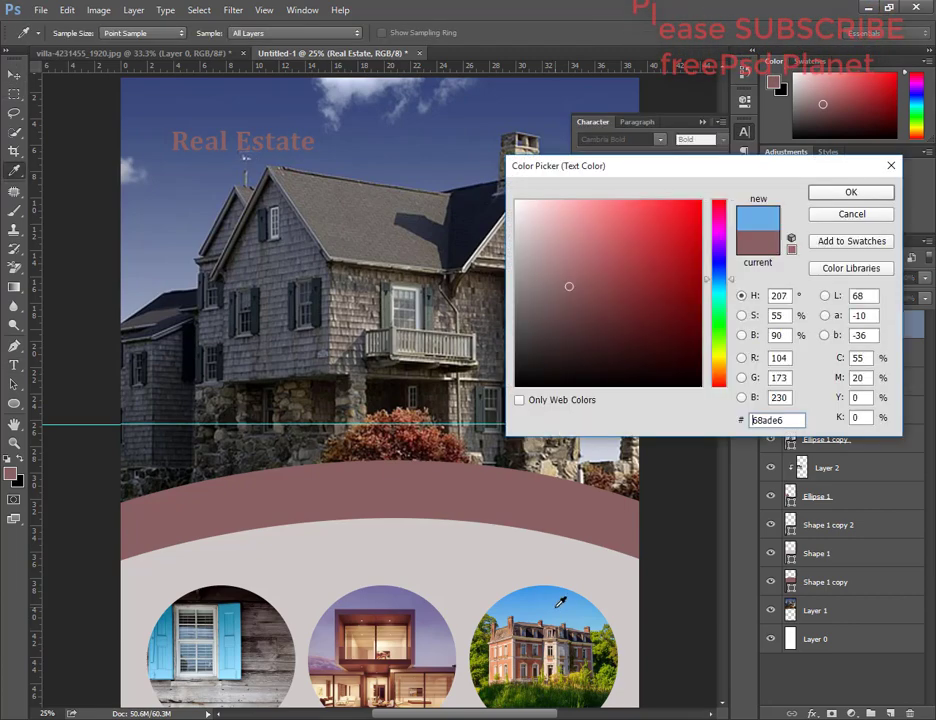
left_click(877, 190)
left_click(703, 121)
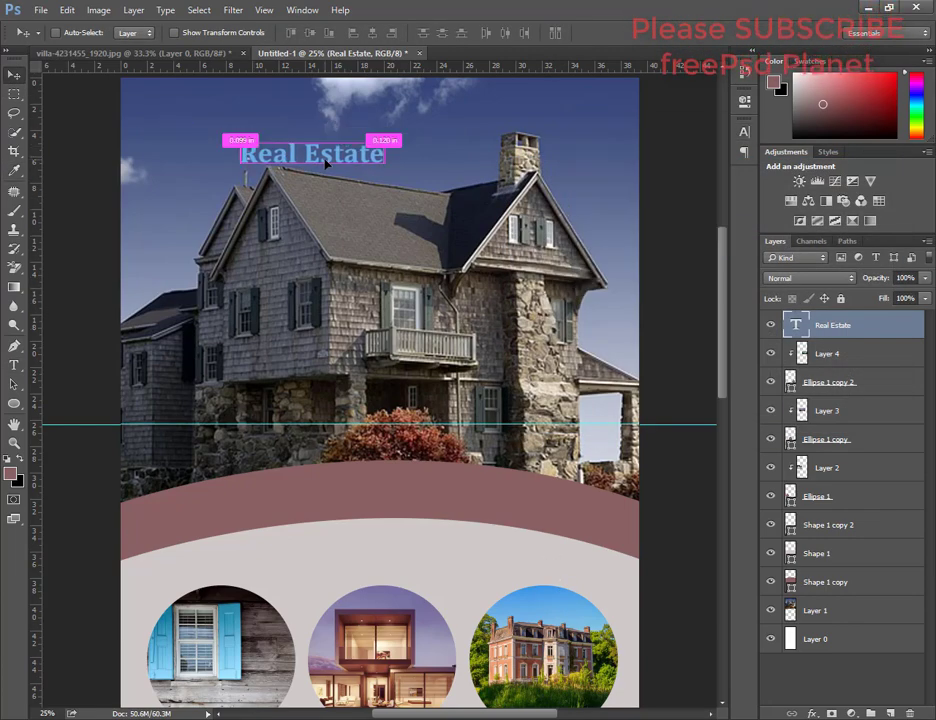
Enlarge the heading to span the banner and position it over the house
key("ctrl+minus")
key("ctrl+t")
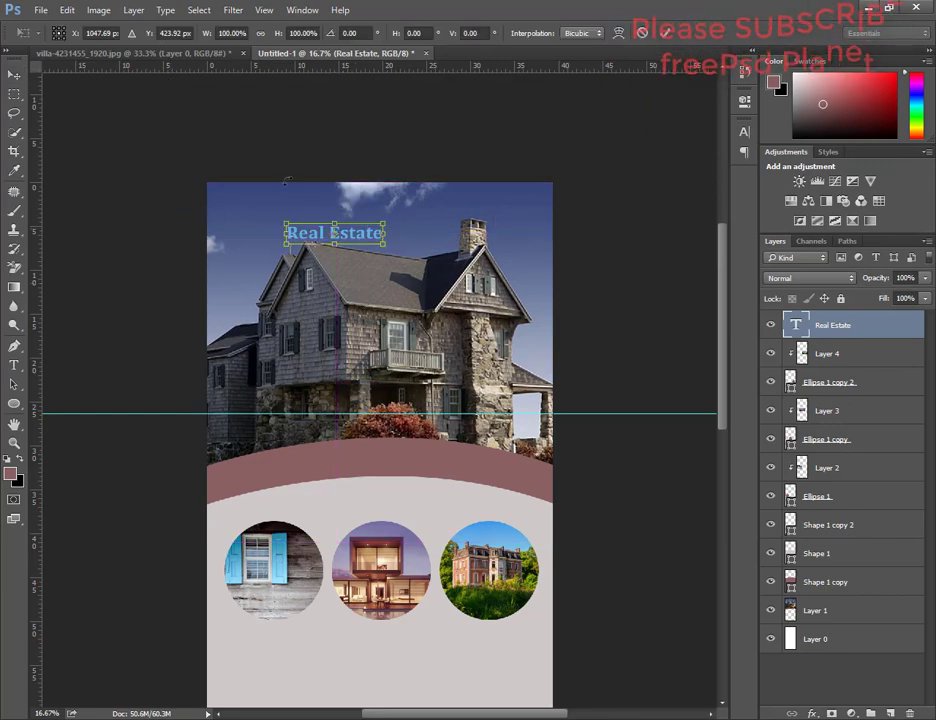
mouse_move(384, 243)
left_mouse_down()
mouse_move(441, 240)
mouse_move(188, 230)
mouse_move(303, 198)
mouse_move(548, 210)
mouse_move(530, 199)
left_mouse_up()
left_click_drag(452, 205, 474, 300)
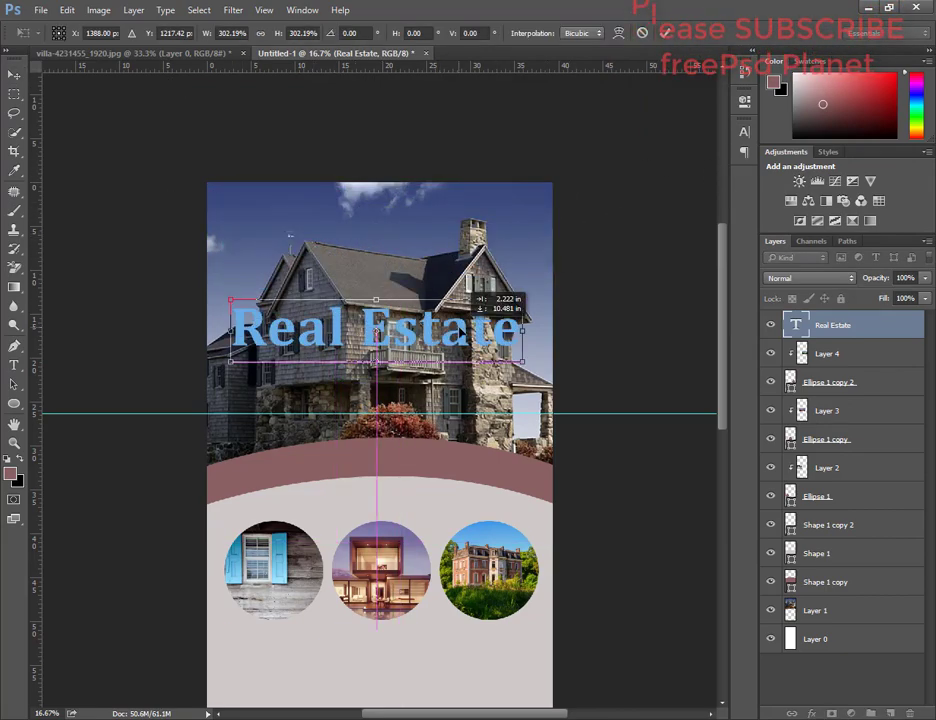
left_click(663, 34)
Type the subtitle 'Roll up banner design in photoshop' beneath the blue Real Estate title
key("t")
left_click(244, 372)
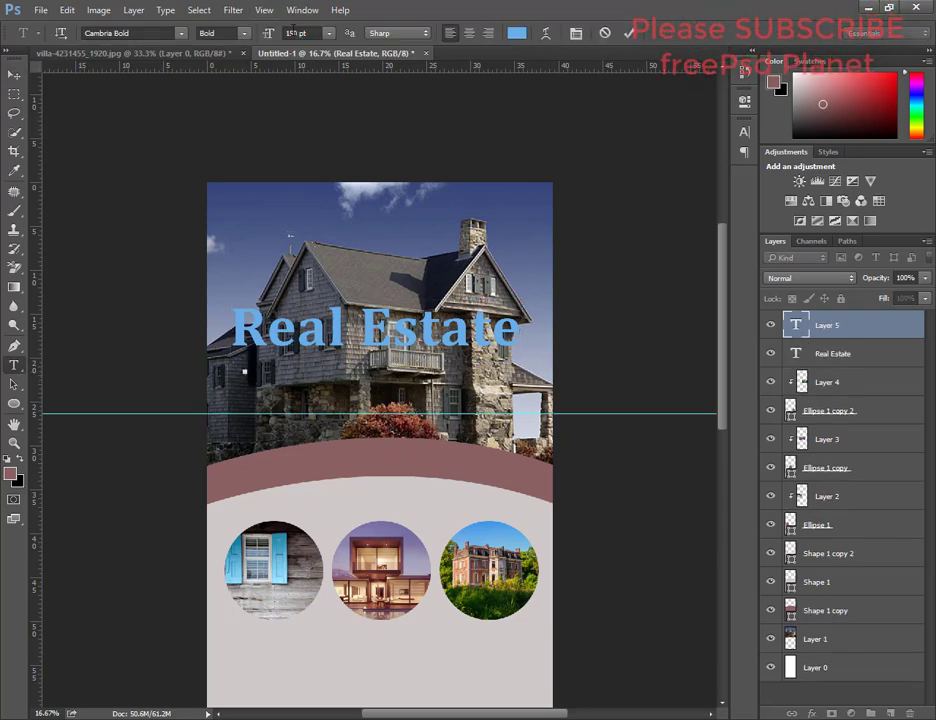
key("Return")
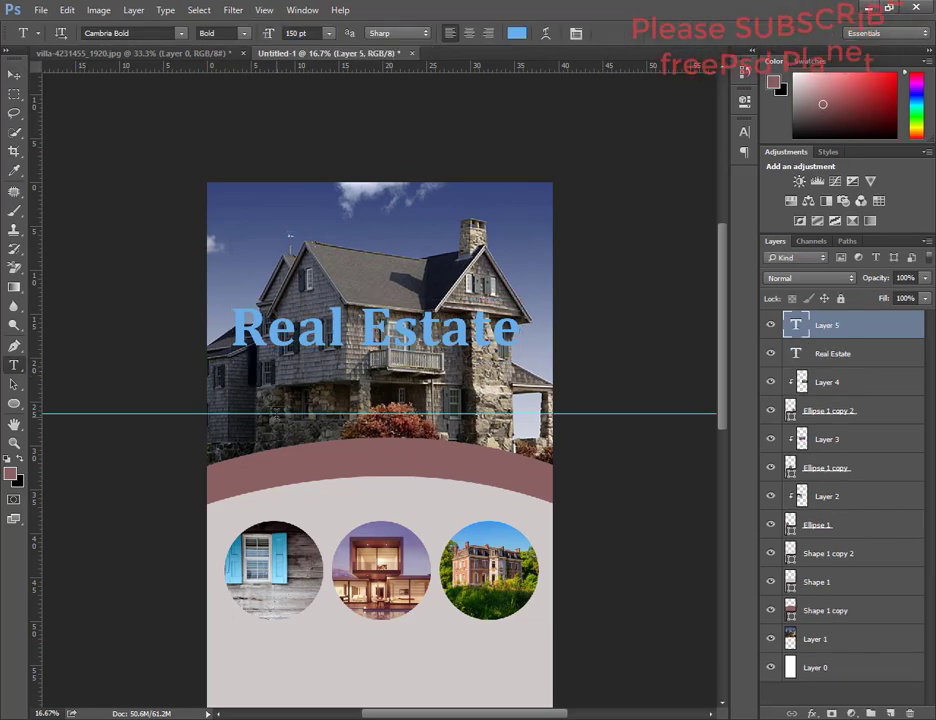
left_click(242, 379)
type("Roll up")
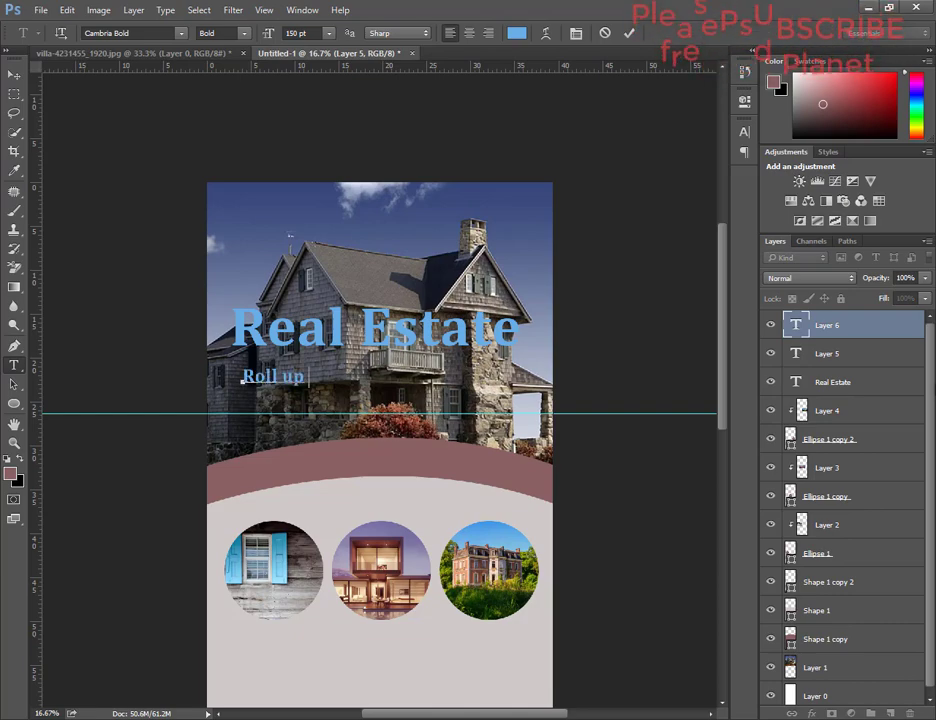
type("banner desin")
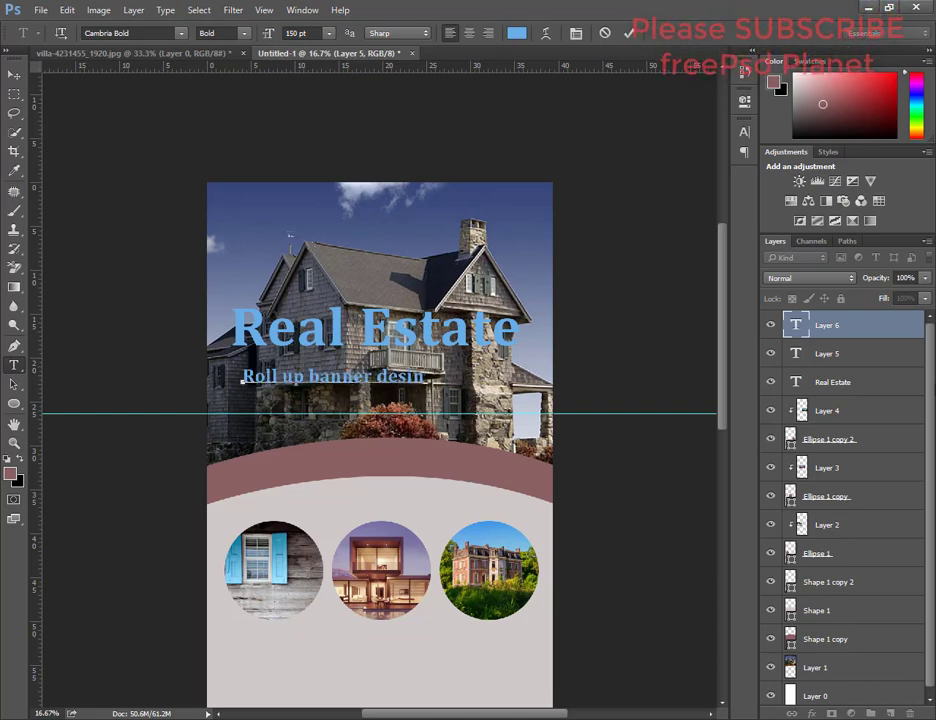
key("BackSpace")
type("gn in photoshop")
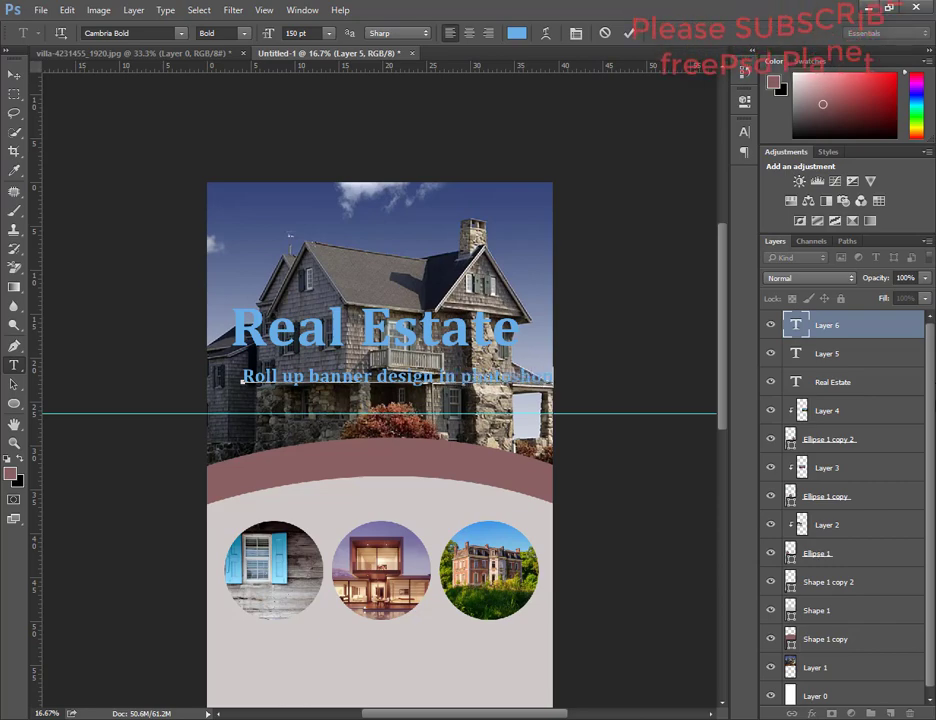
left_click_drag(349, 527, 323, 511)
left_click(629, 33)
Make the subtitle white, scale it down, and centre it under the heading
left_click(516, 33)
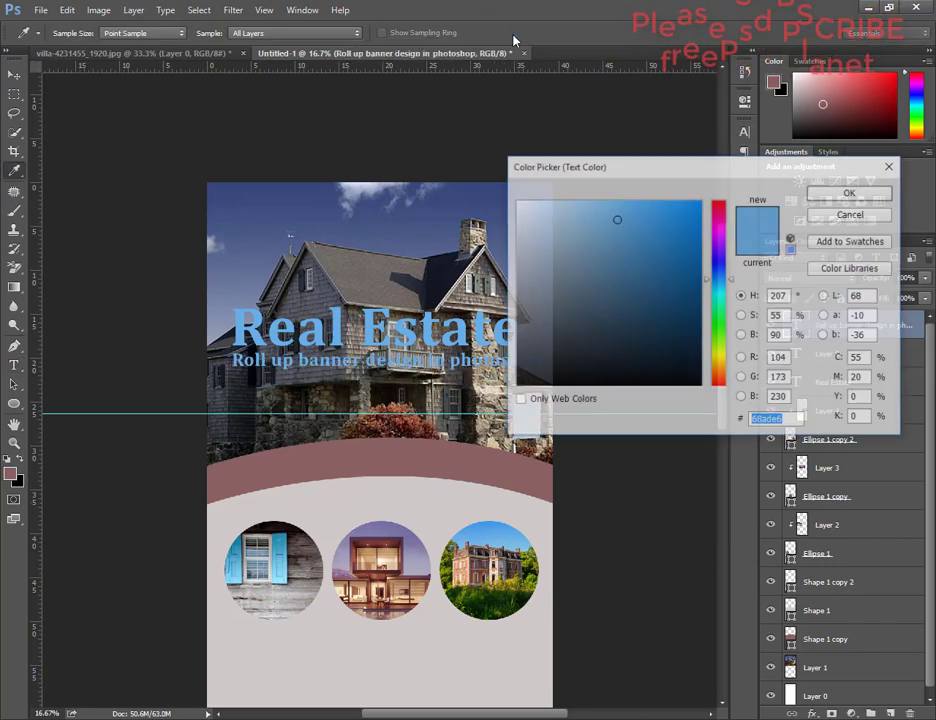
left_click_drag(616, 217, 475, 182)
left_click(845, 197)
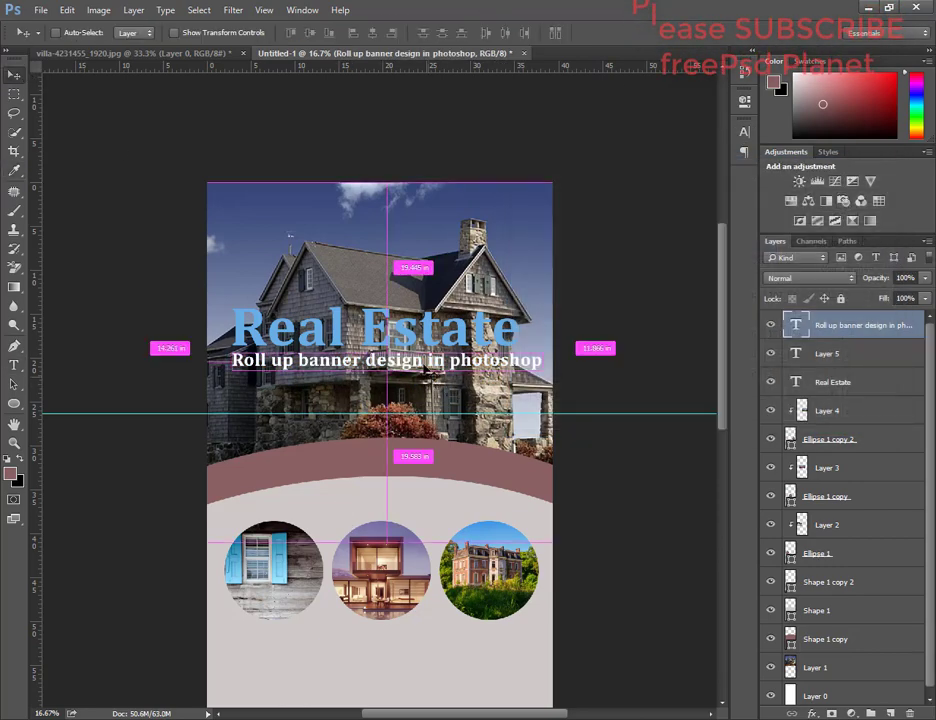
key("ctrl+t")
left_click_drag(543, 373, 523, 367)
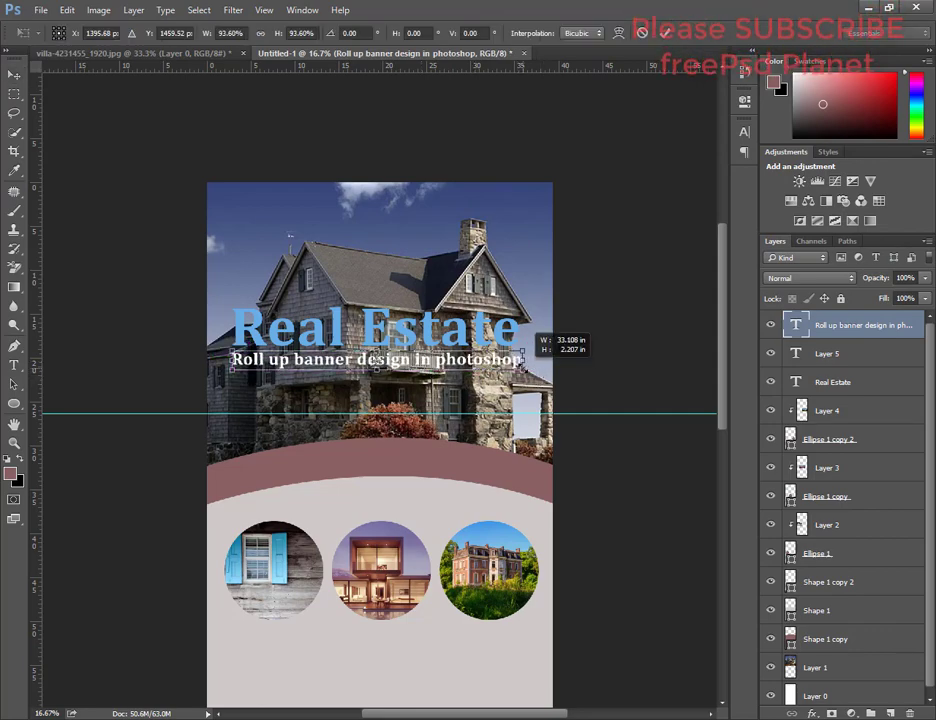
key("Return")
left_click_drag(387, 367, 392, 367)
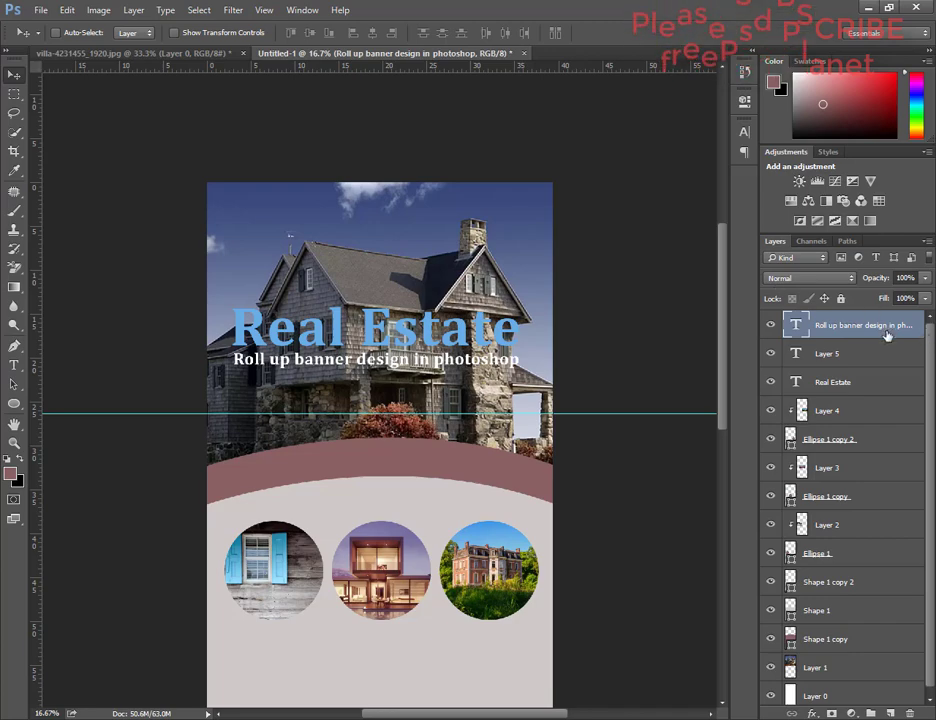
Add a soft drop shadow to the white subtitle layer via Blending Options
right_click(887, 330)
left_click(760, 190)
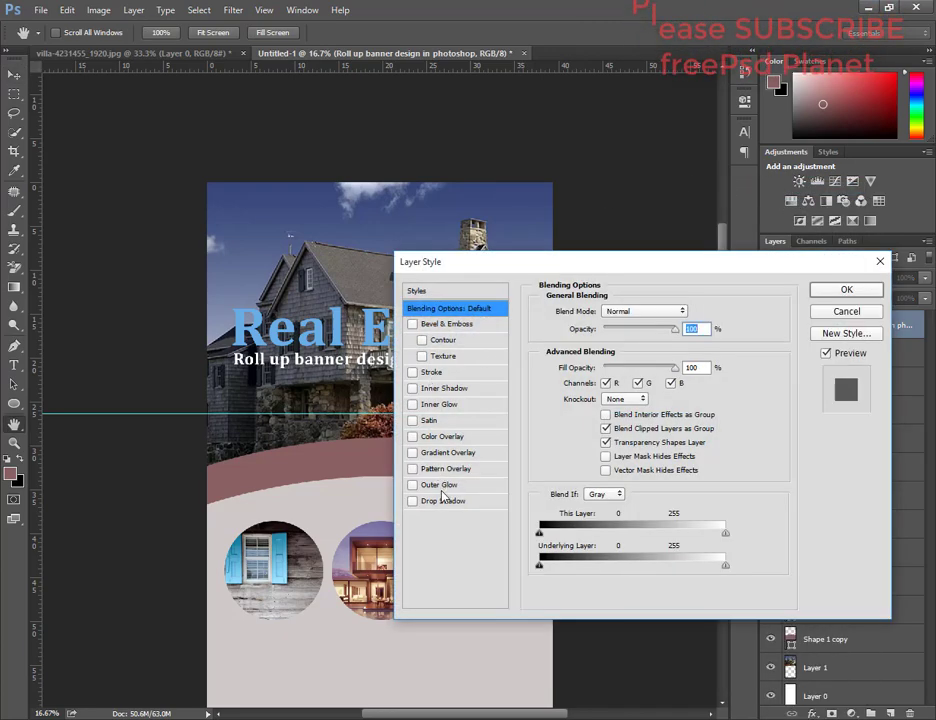
left_click(443, 499)
left_click_drag(579, 264, 675, 287)
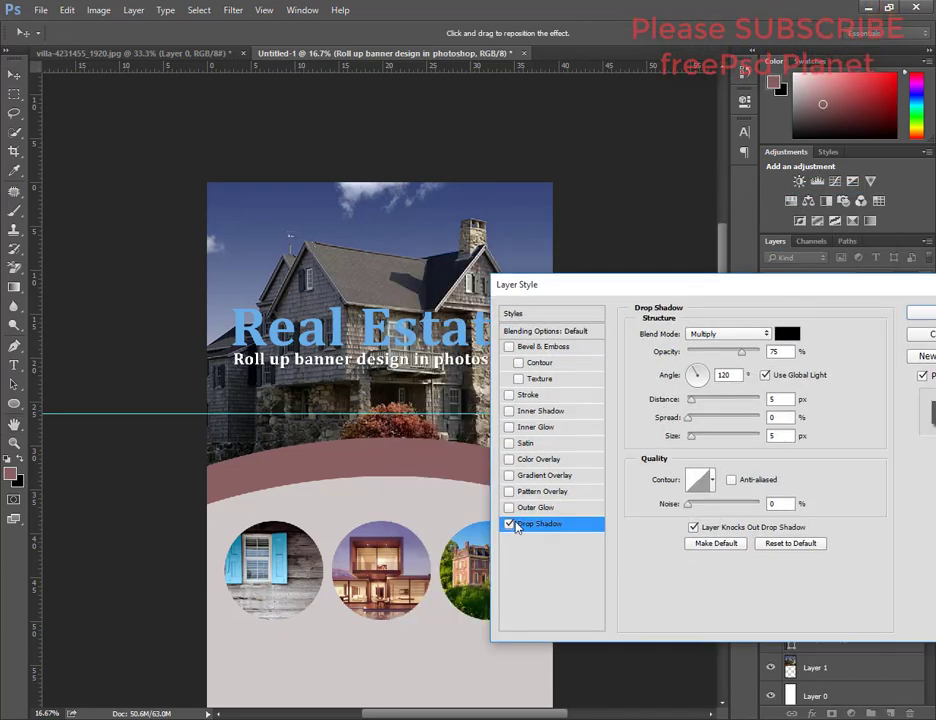
left_click_drag(691, 400, 699, 405)
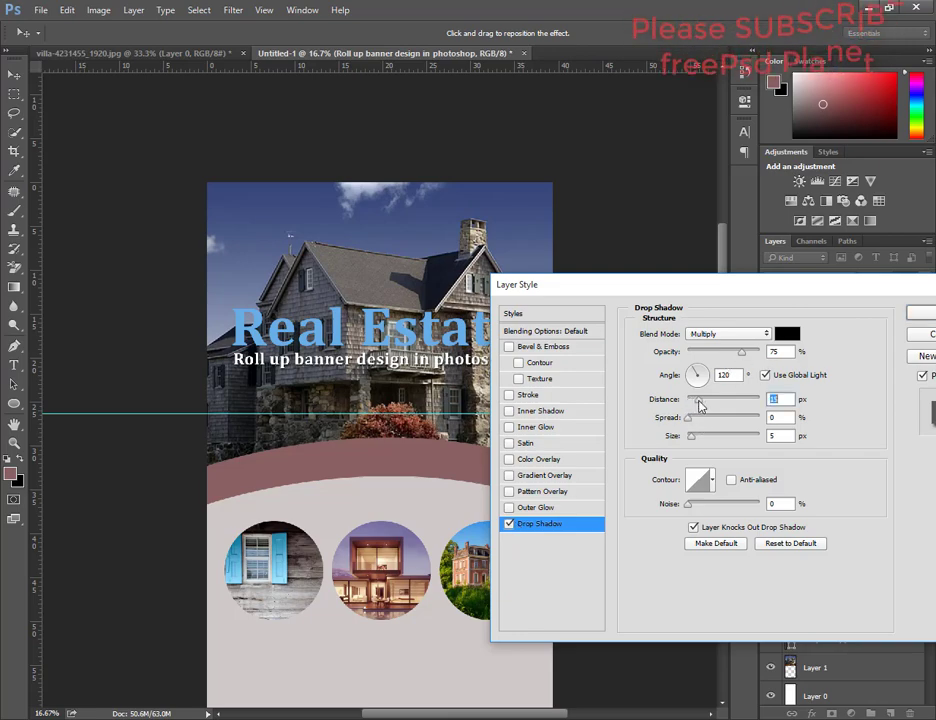
left_click_drag(776, 286, 568, 444)
left_click(720, 470)
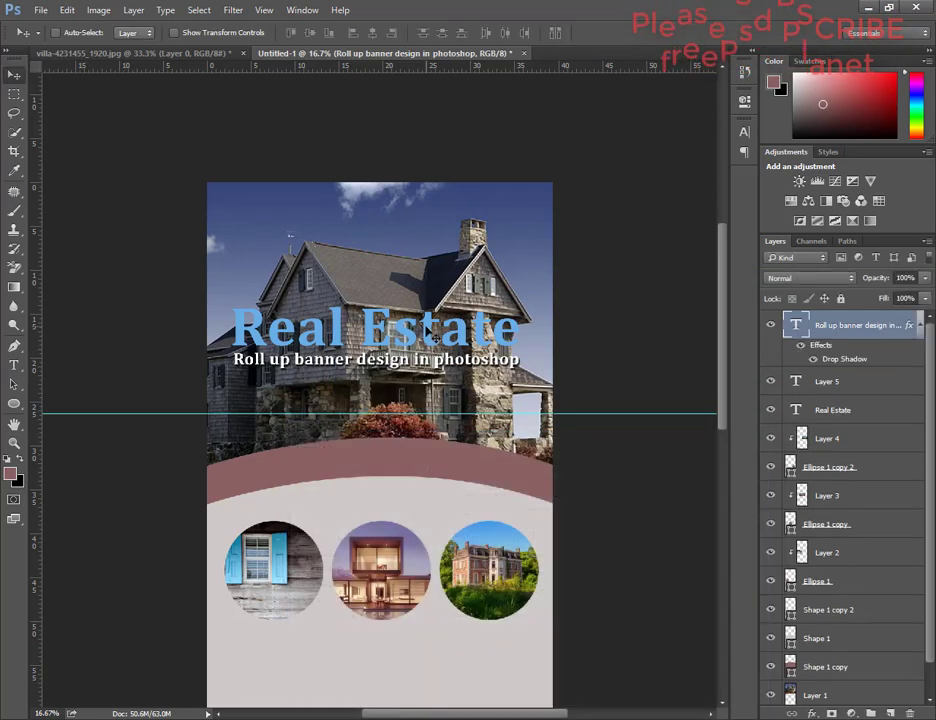
Add a softer drop shadow to the blue Real Estate title layer
left_click(850, 406)
right_click(860, 406)
left_click(781, 188)
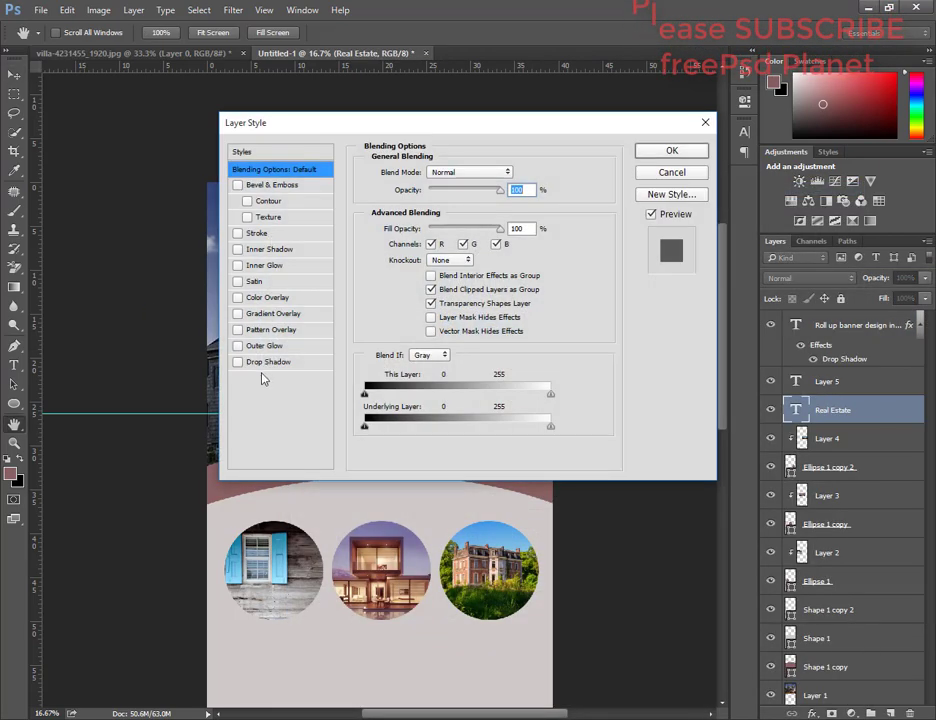
left_click_drag(361, 123, 585, 109)
left_click(475, 350)
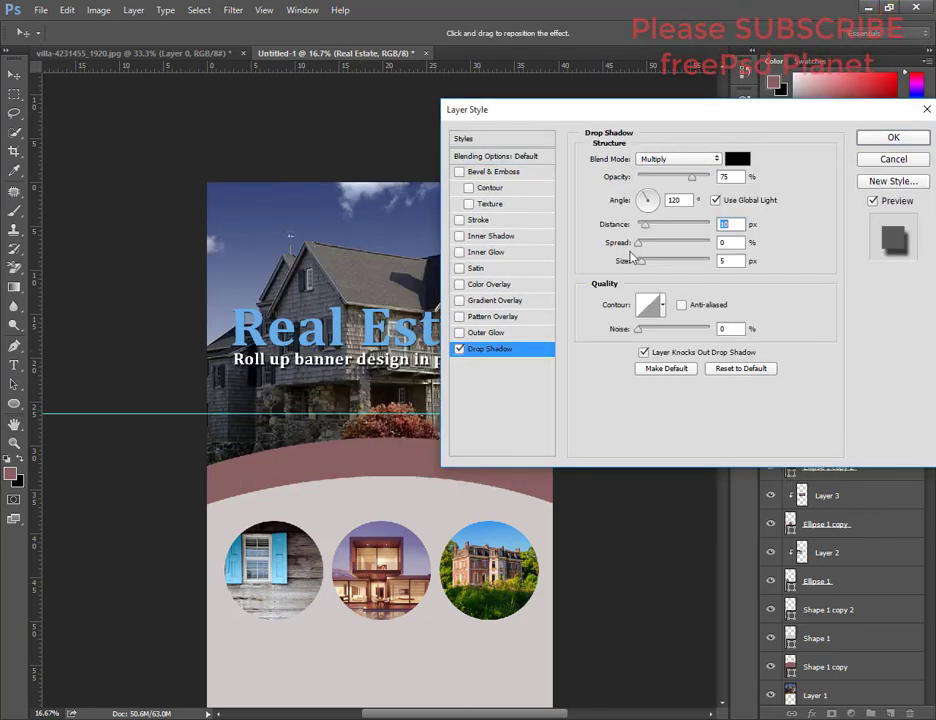
left_click_drag(643, 262, 654, 262)
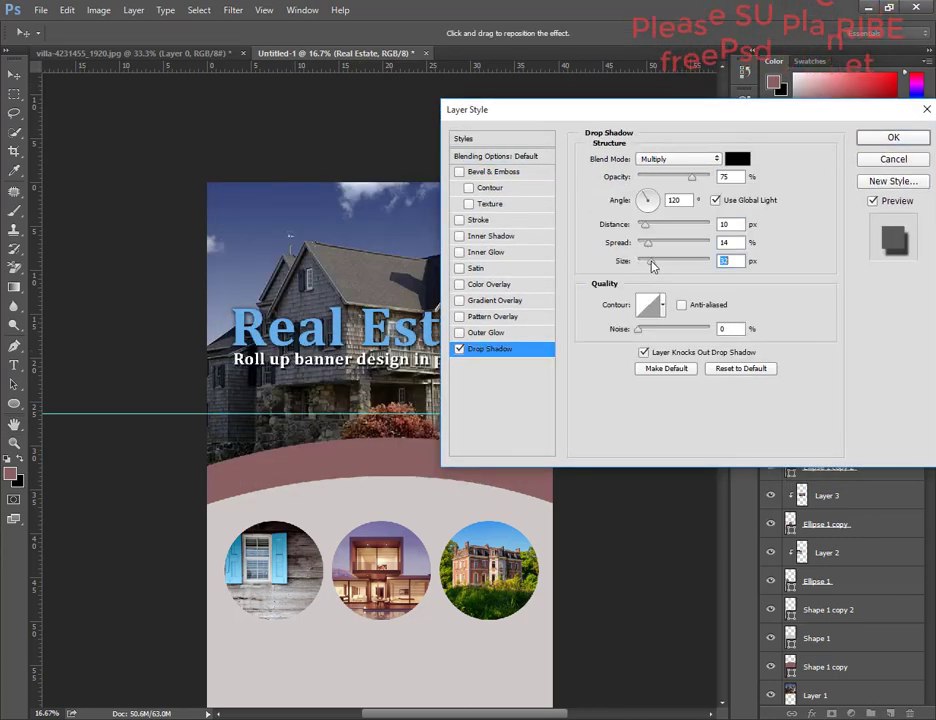
left_click(893, 137)
Move the titles below the photo circles, turn off both drop shadows, and hide the subtitle
key("ctrl+minus")
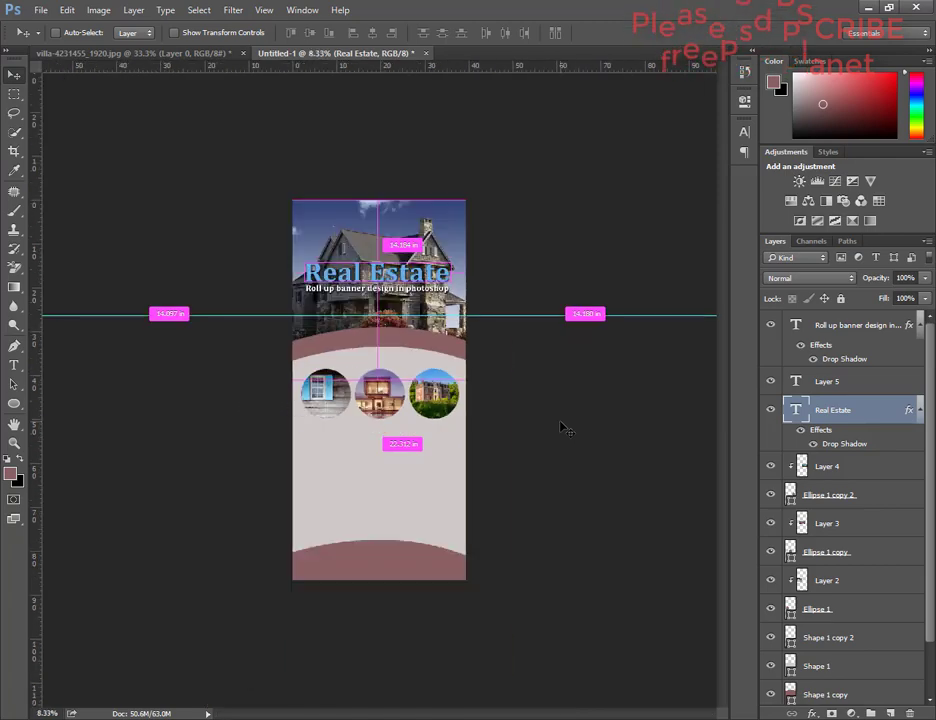
left_click_drag(385, 283, 385, 452)
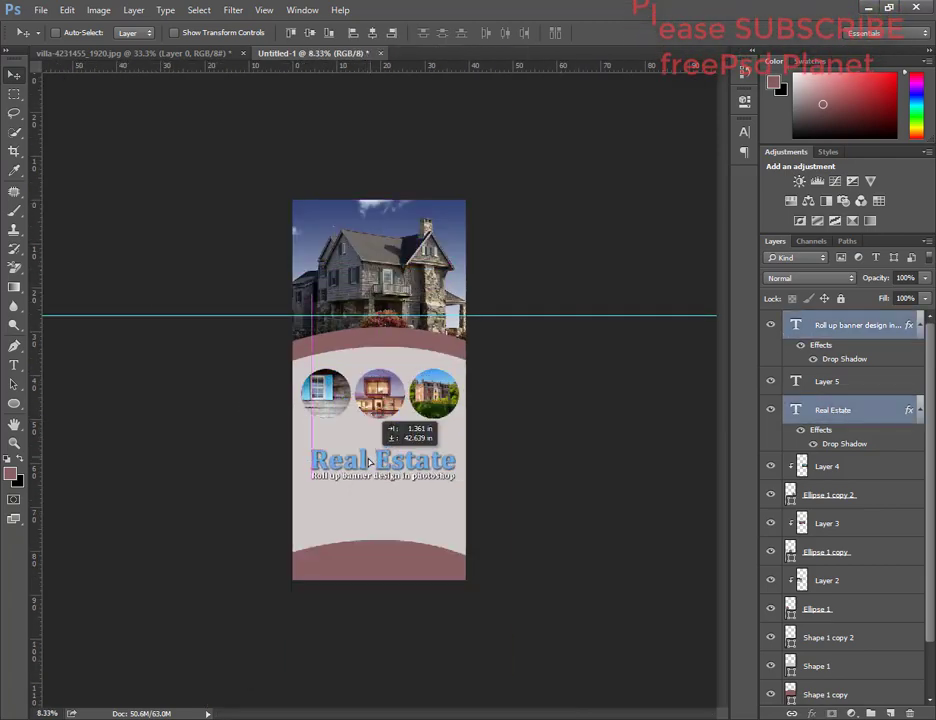
key("ctrl+plus")
key("ctrl+plus")
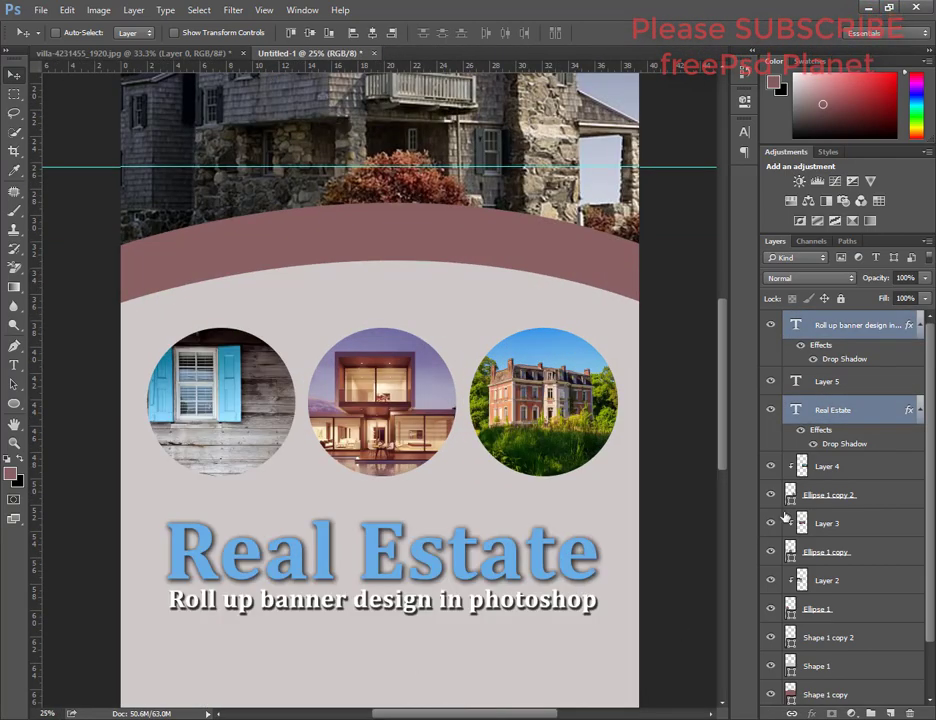
left_click(800, 429)
left_click(800, 344)
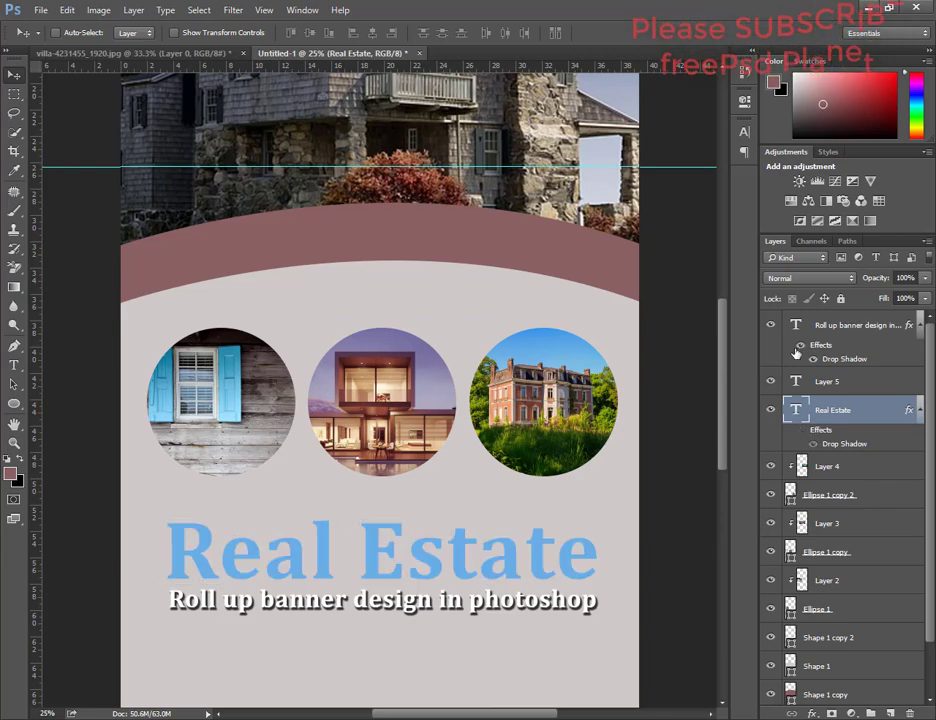
mouse_move(271, 558)
left_mouse_down()
mouse_move(285, 541)
mouse_move(330, 643)
left_mouse_up()
left_click(307, 602, "ctrl")
left_click(770, 325)
Add a blue 'Heading Here' text line under the photo circles
key("t")
left_click(215, 547)
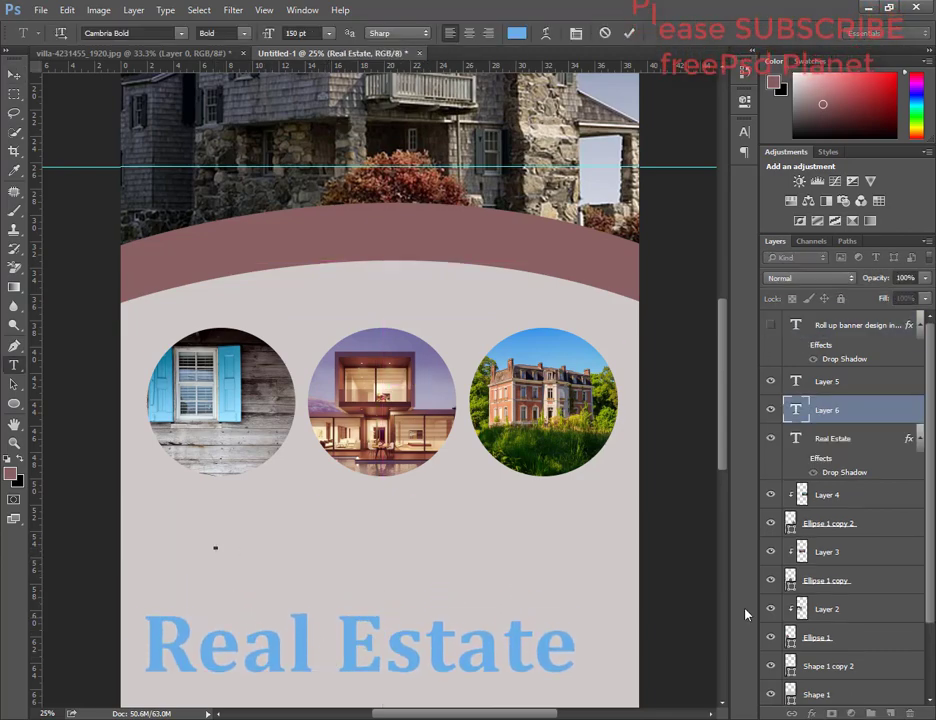
type("Heading Here")
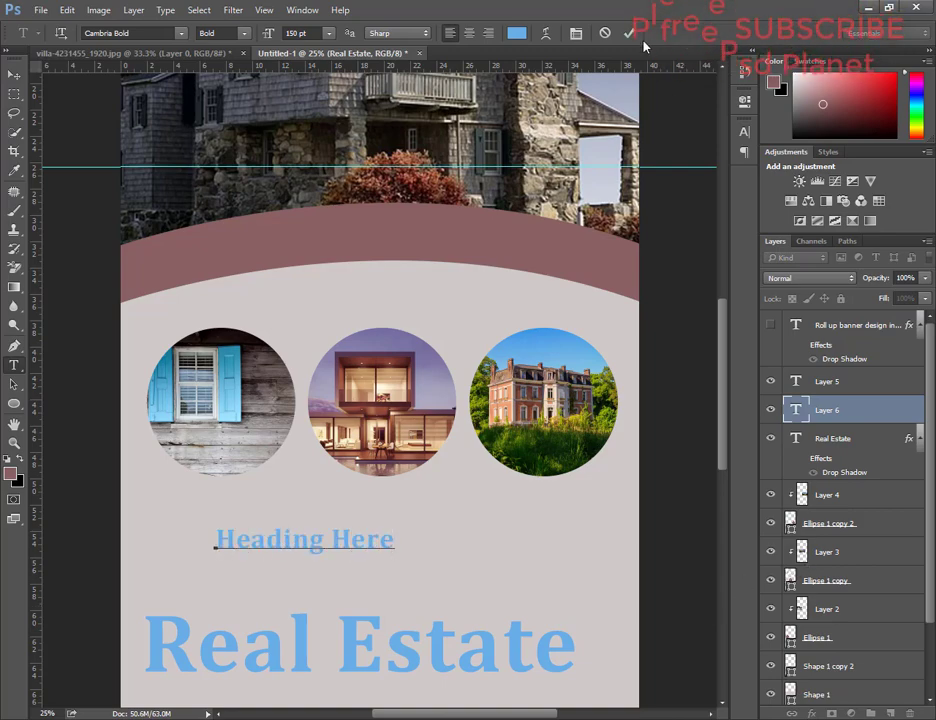
left_click(628, 33)
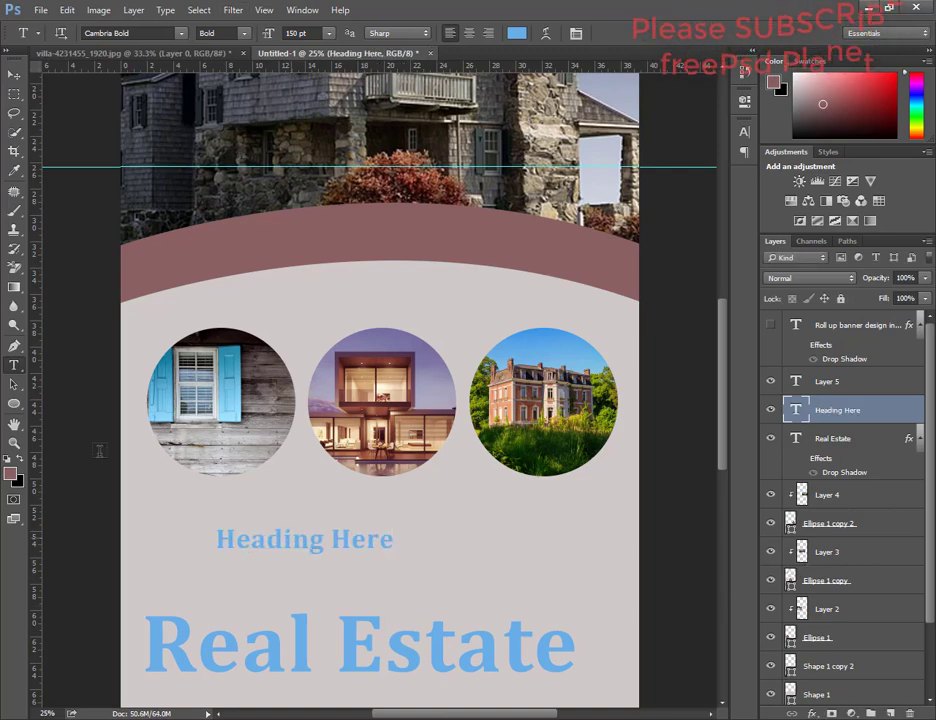
Scale 'Heading Here' up to headline size across the grey panel
left_click(14, 75)
key("ctrl+t")
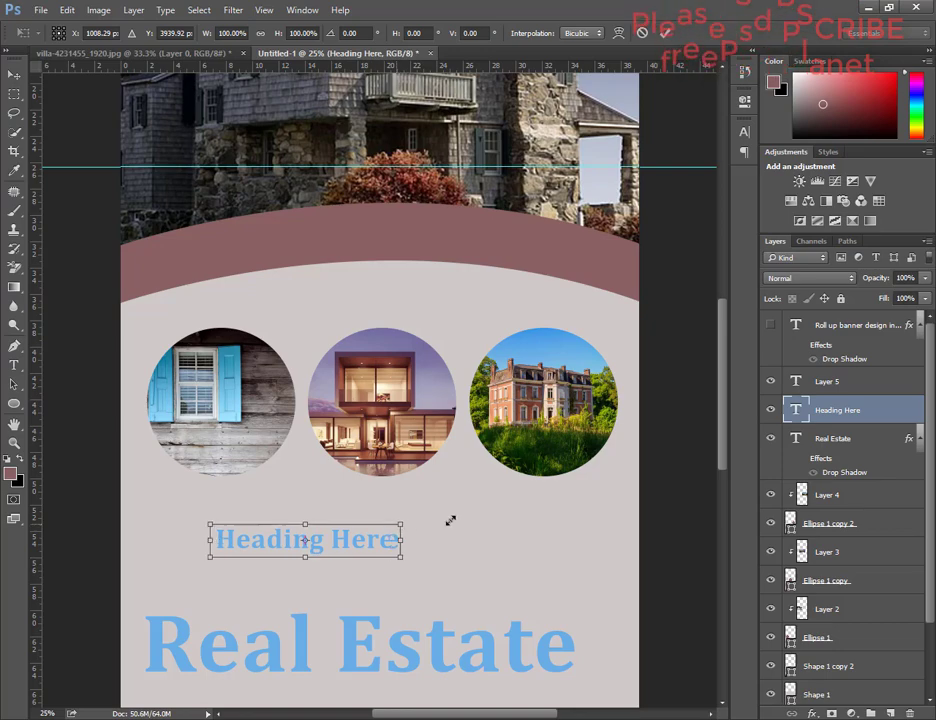
left_click_drag(397, 528, 534, 571)
key("Return")
Shrink 'Real Estate' to about 40% and place it just beneath the heading
scroll(300, 485, "down", 5)
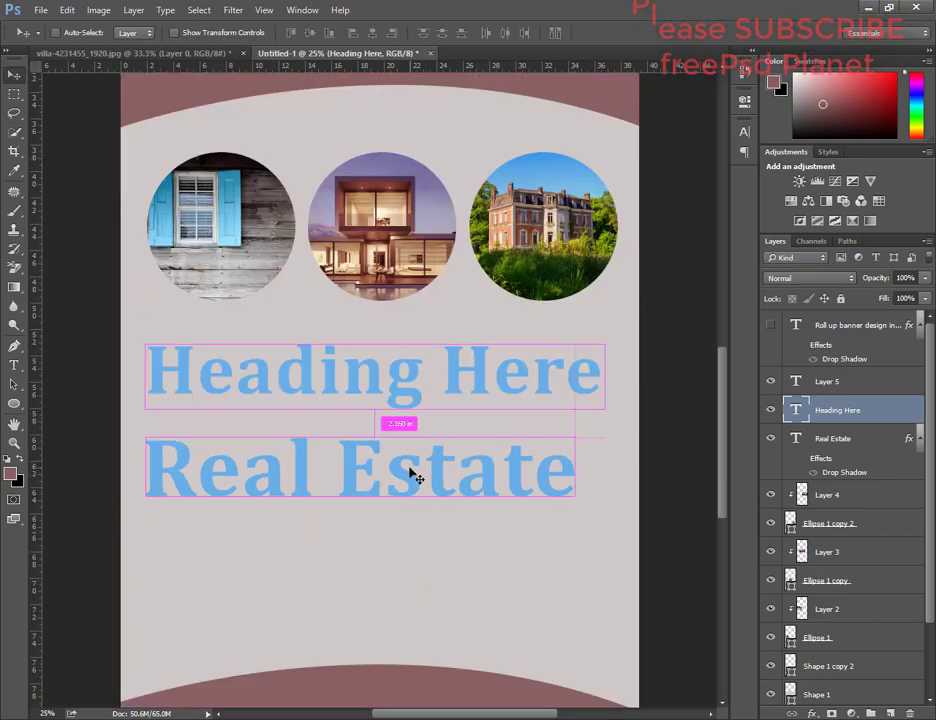
left_click(424, 463)
key("ctrl+t")
mouse_move(575, 520)
left_mouse_down()
mouse_move(334, 495)
mouse_move(320, 464)
left_mouse_up()
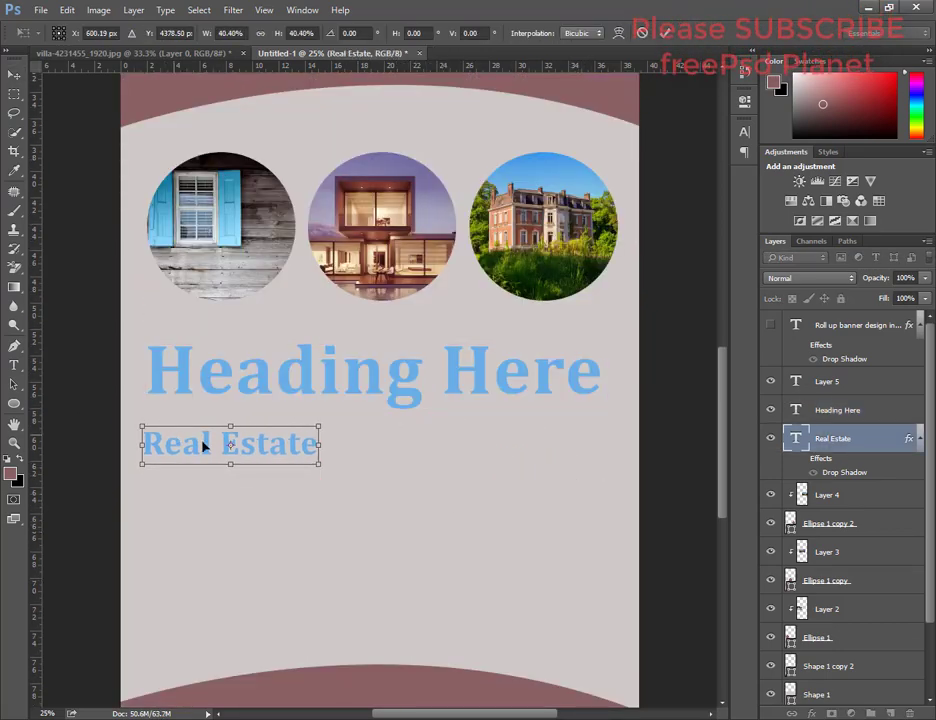
left_click_drag(201, 444, 207, 430)
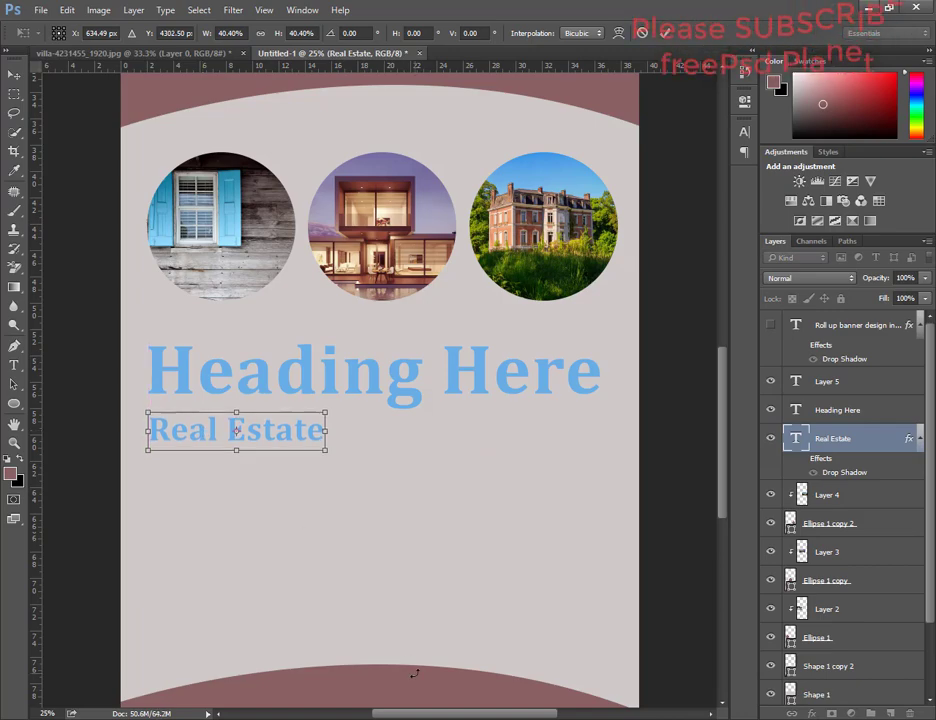
key("Return")
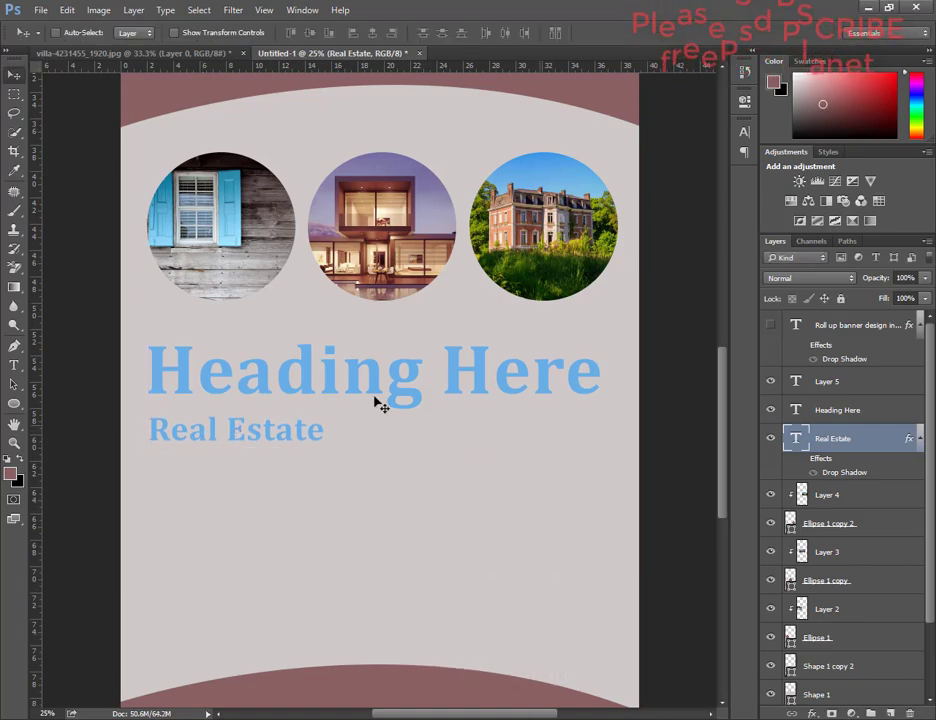
left_click(15, 366)
Add a Lorem Ipsum paragraph box below the headings and set its size to 80 pt
left_click_drag(148, 463, 627, 656)
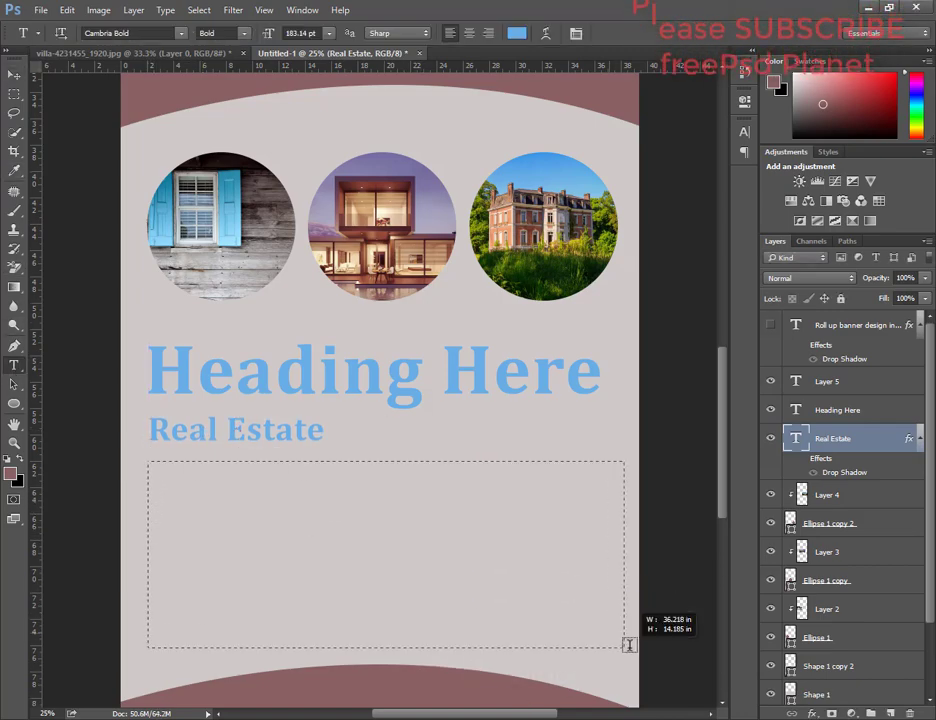
left_click(628, 33)
left_click(743, 131)
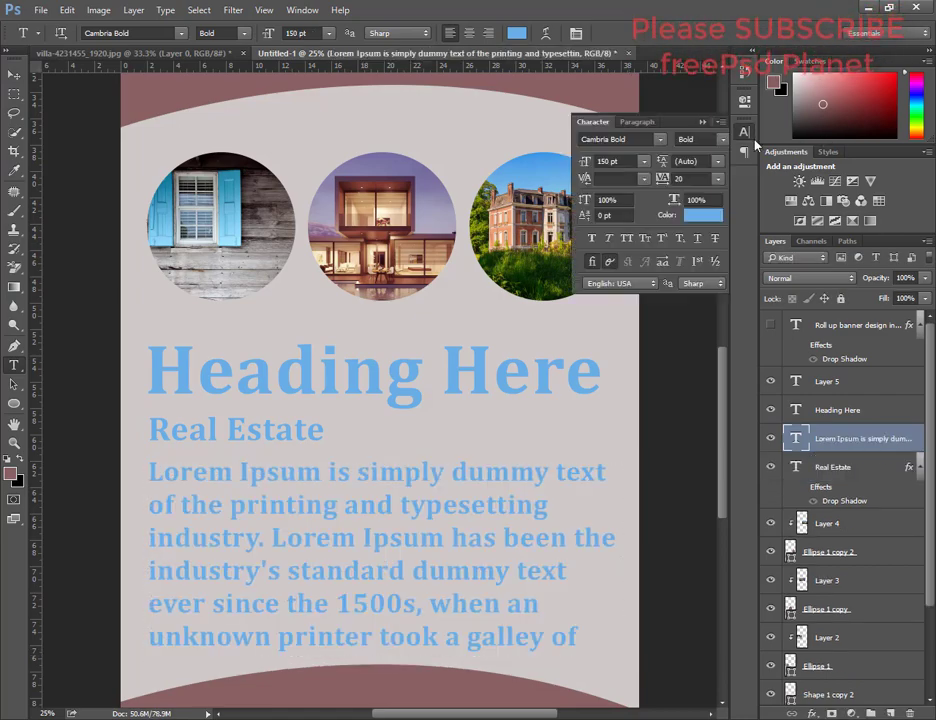
type("40")
key("Return")
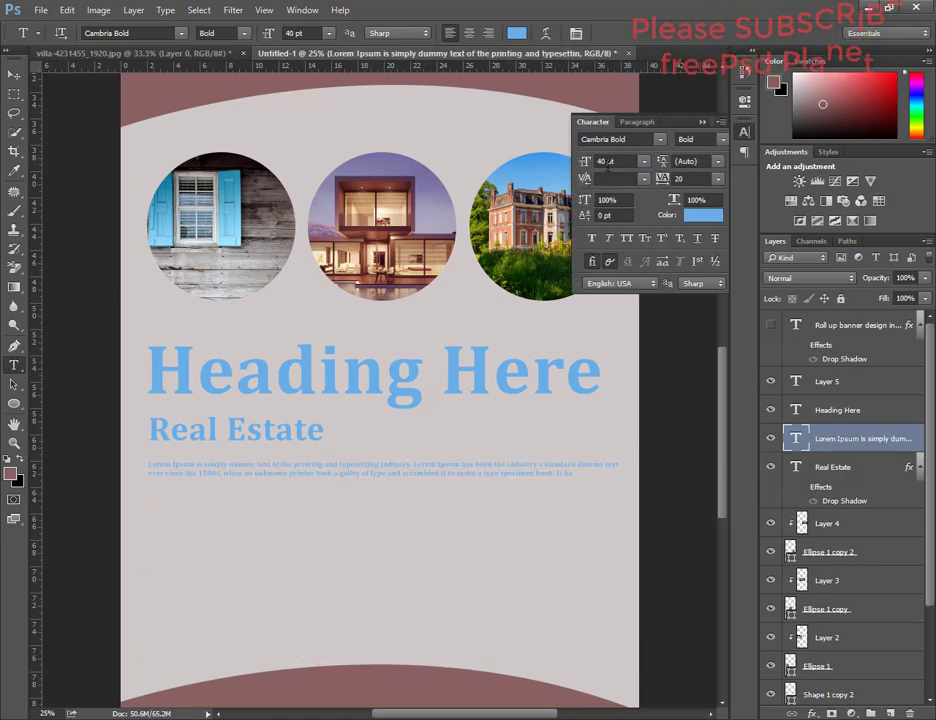
type("80")
key("Return")
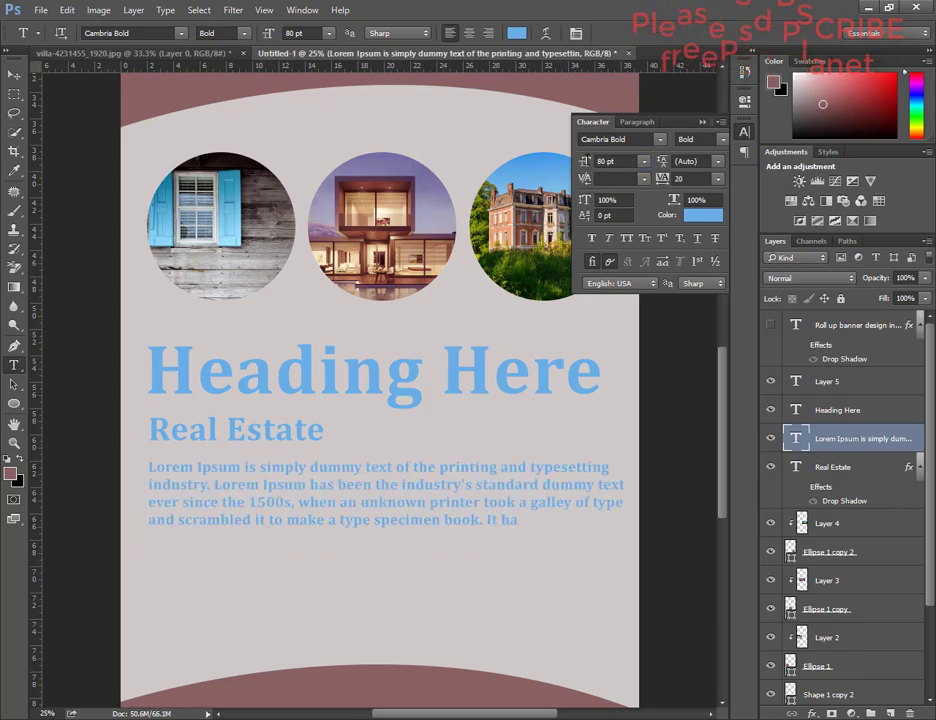
left_click(705, 124)
key("ctrl+minus")
key("ctrl+minus")
key("ctrl+minus")
left_click(14, 75)
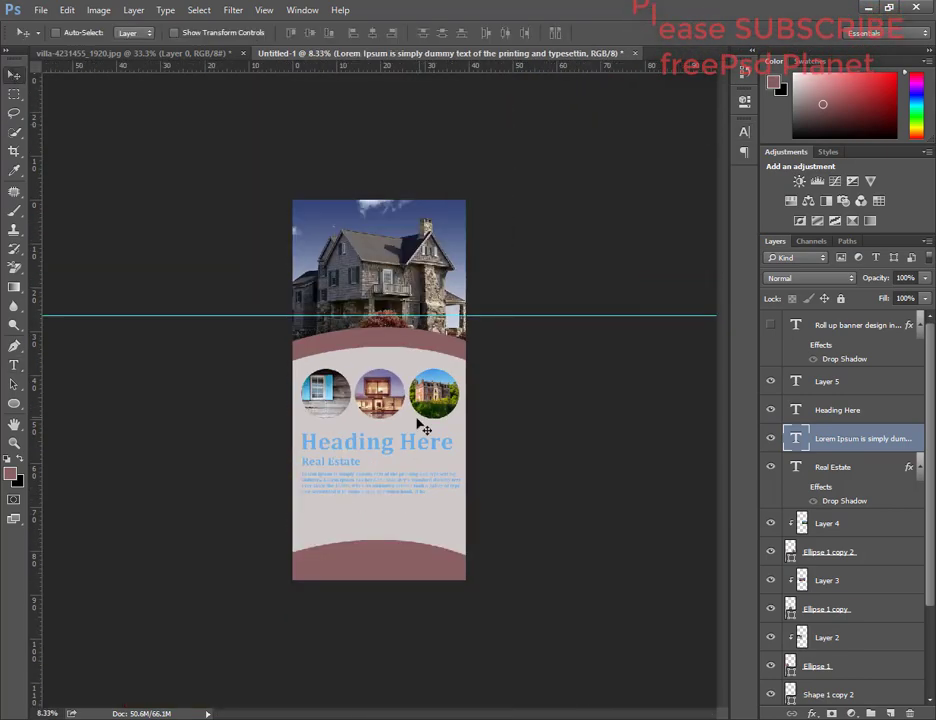
Recolour the Lorem Ipsum paragraph text black
double_click(792, 440)
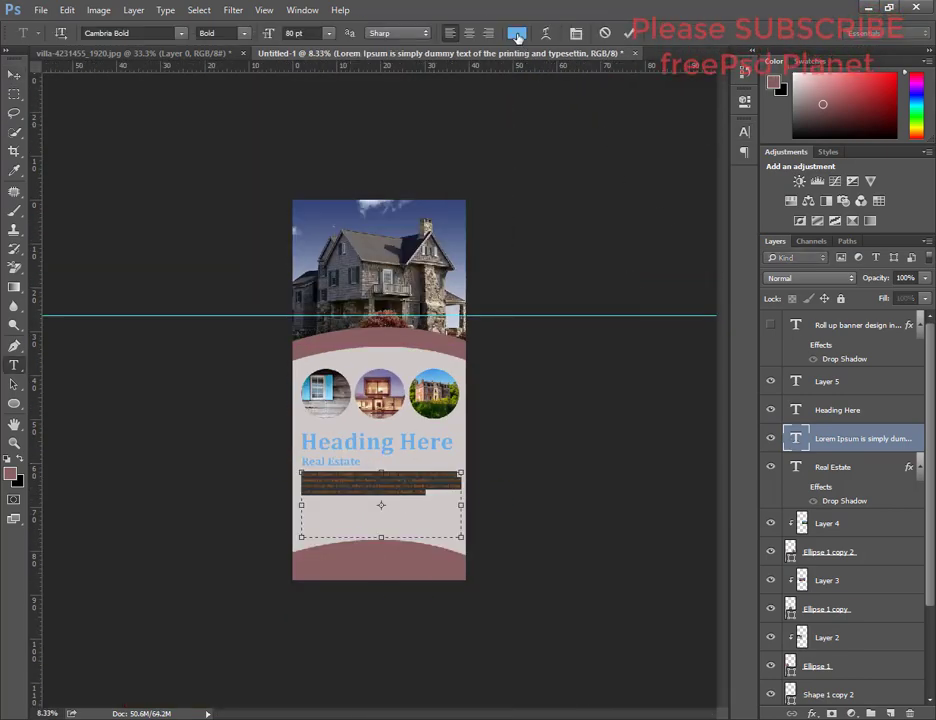
left_click(516, 33)
left_click(525, 385)
left_click(880, 190)
key("ctrl+plus")
key("ctrl+plus")
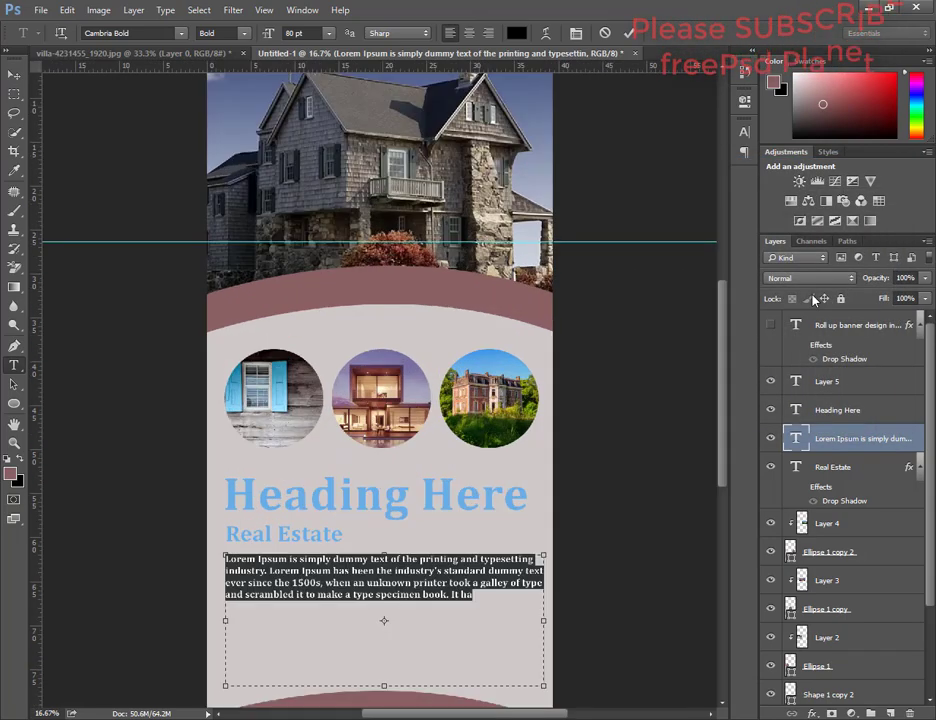
left_click(630, 33)
Make both 'Heading Here' and 'Real Estate' dark navy blue
key("v")
left_click(242, 536, "ctrl")
left_click(265, 494, "ctrl+shift")
left_click(744, 131)
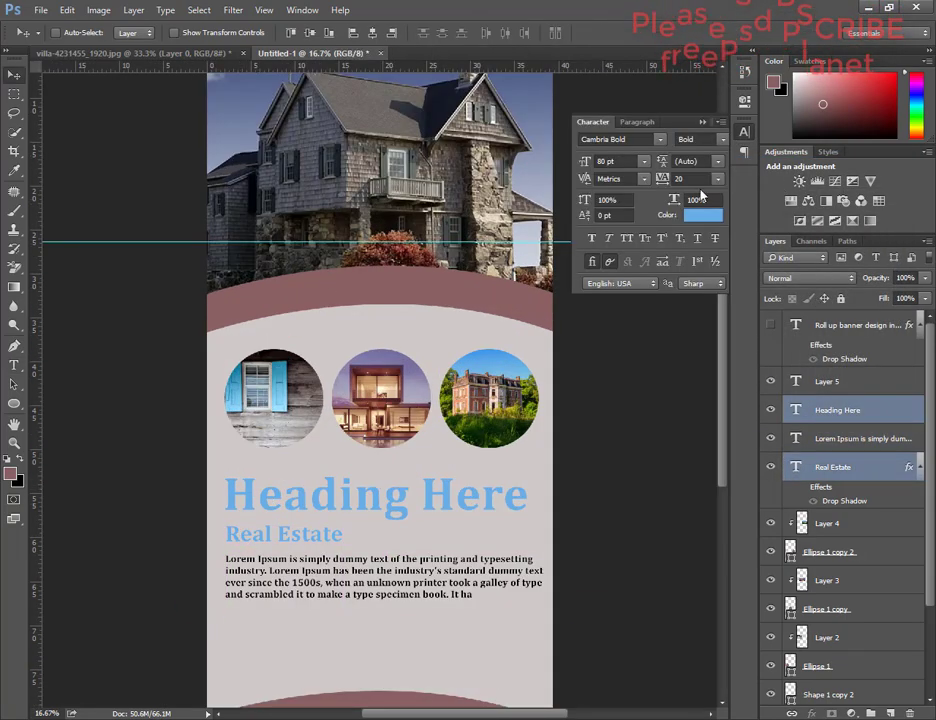
left_click(702, 121)
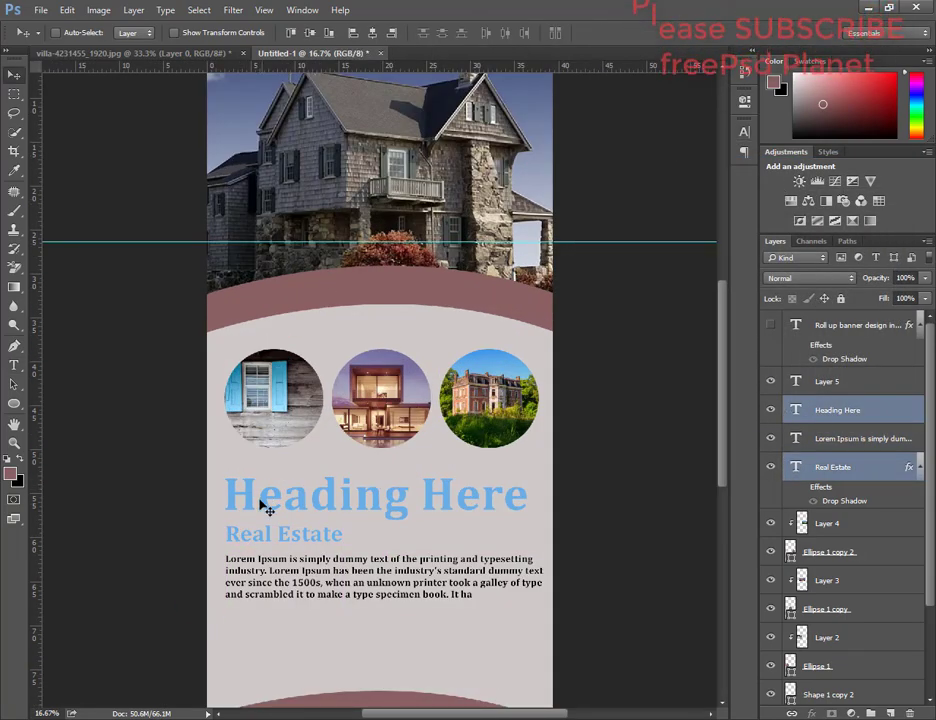
key("t")
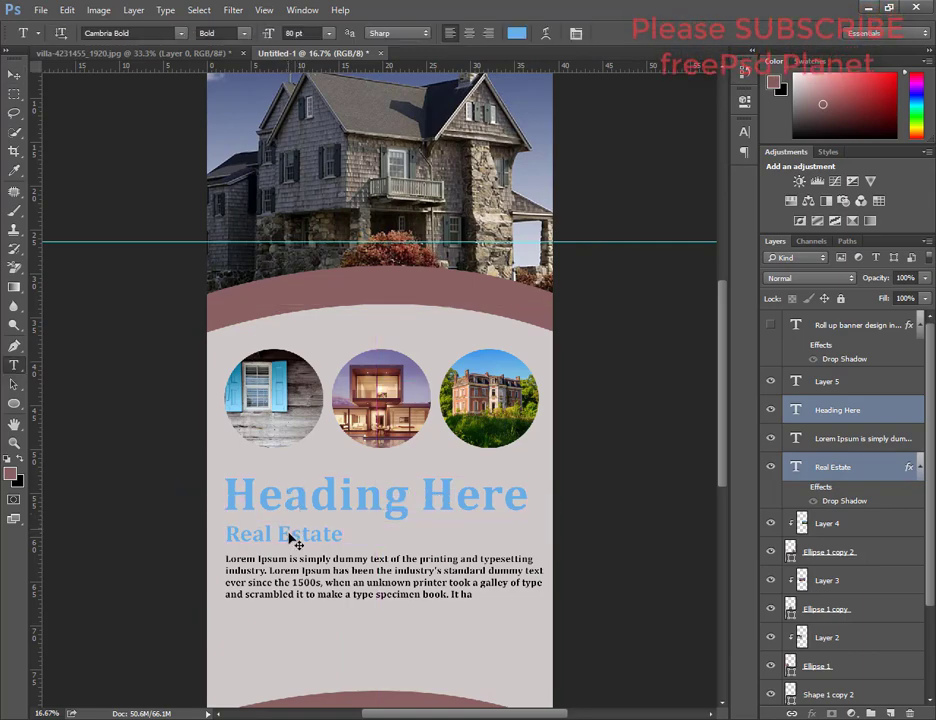
left_click(516, 33)
left_click(673, 296)
left_click(880, 192)
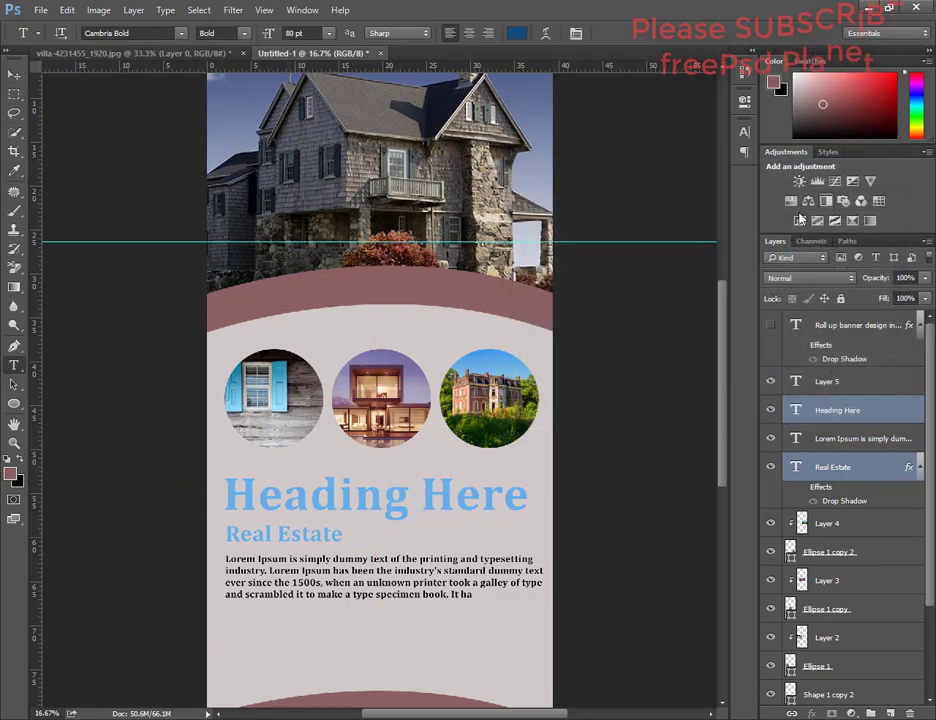
Nudge the Real Estate subheading and the body paragraph slightly upward
left_click(20, 75)
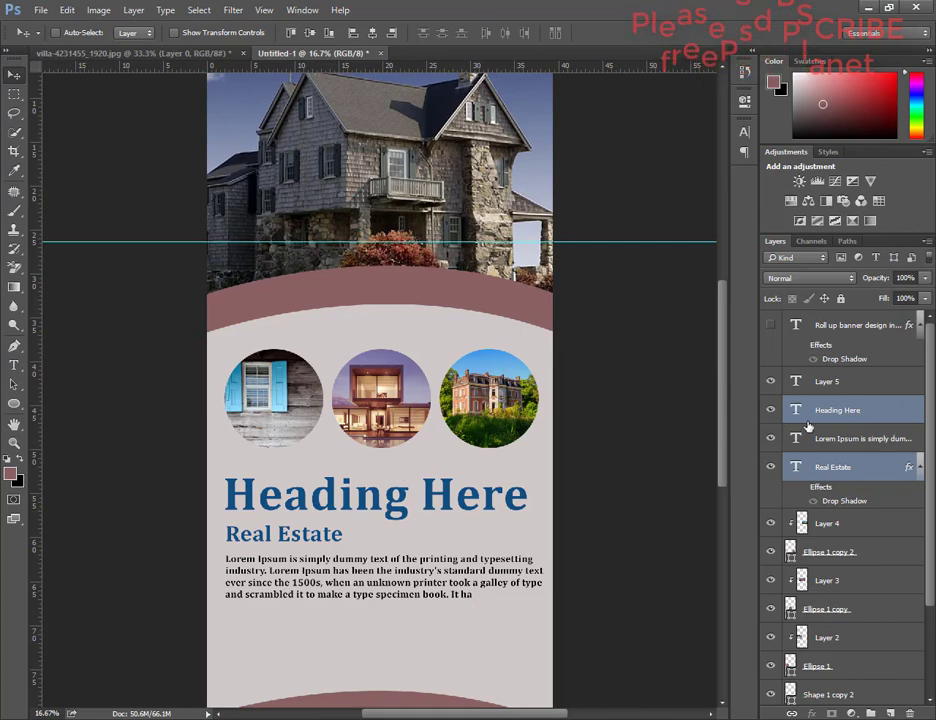
left_click(840, 410)
left_click(290, 541, "ctrl")
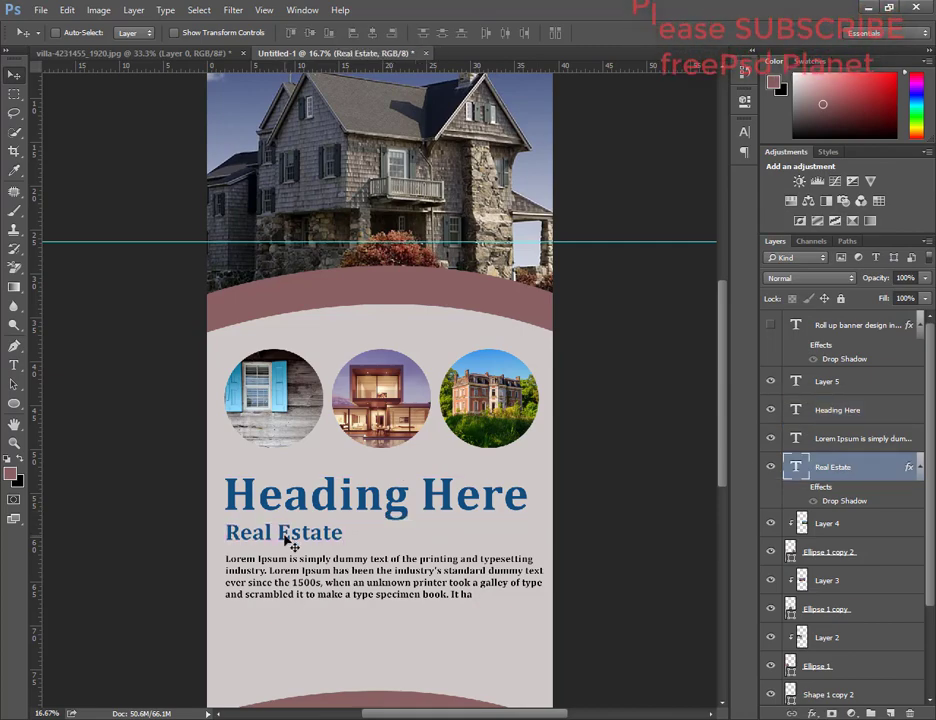
key("shift+Up")
key("shift+Up")
left_click(323, 588, "ctrl")
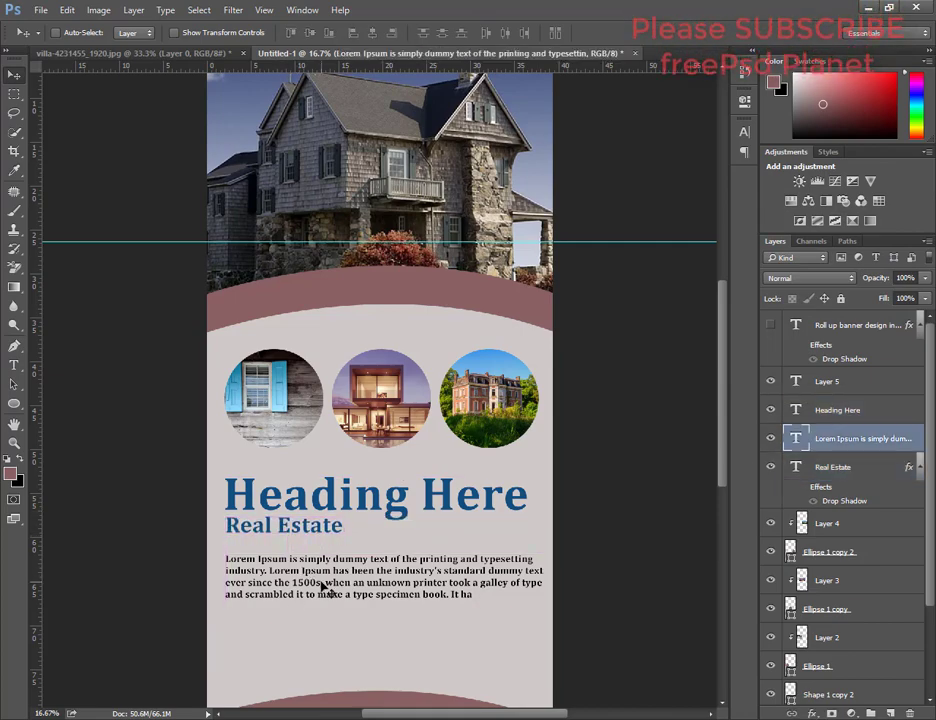
key("shift+Up")
key("shift+Up")
Add a black 'Website' label in the bottom mauve band
scroll(496, 389, "down", 5)
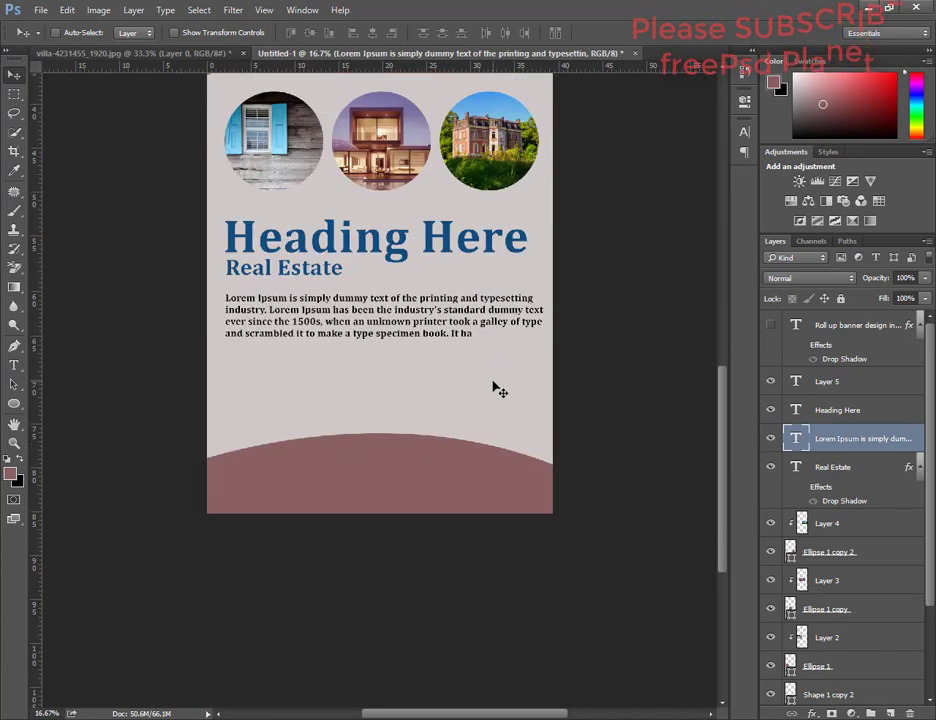
key("t")
left_click(236, 497)
type("Website")
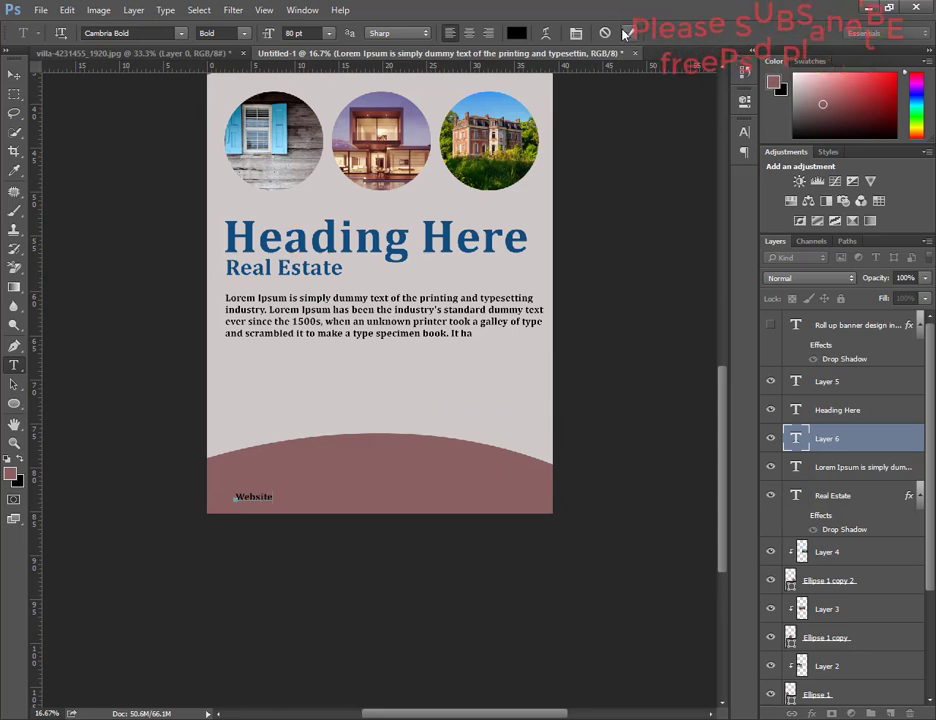
key("ctrl+Return")
key("v")
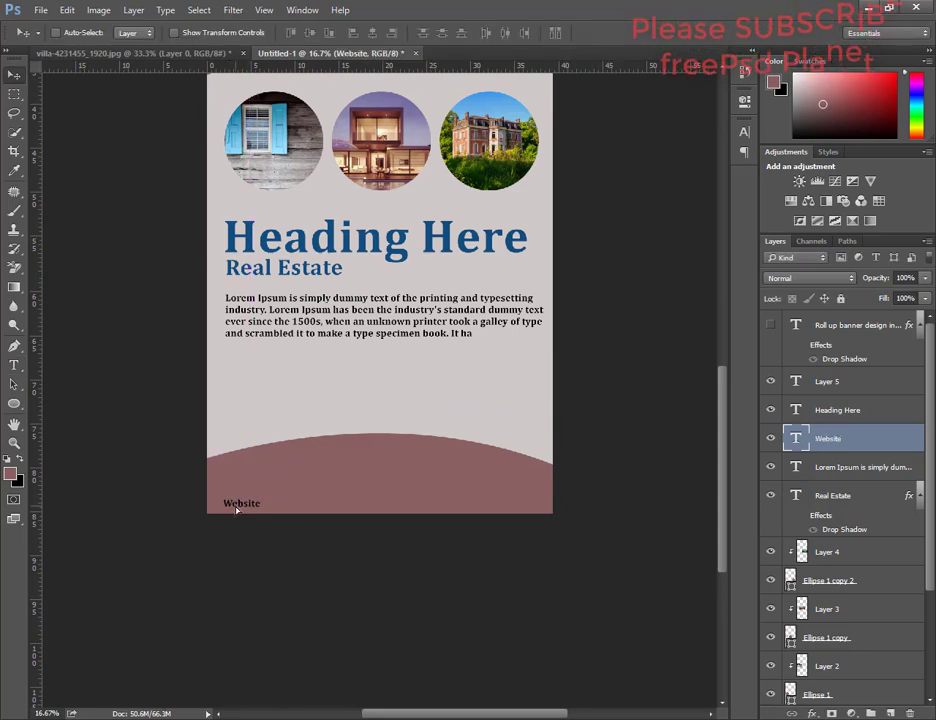
key("ctrl+plus")
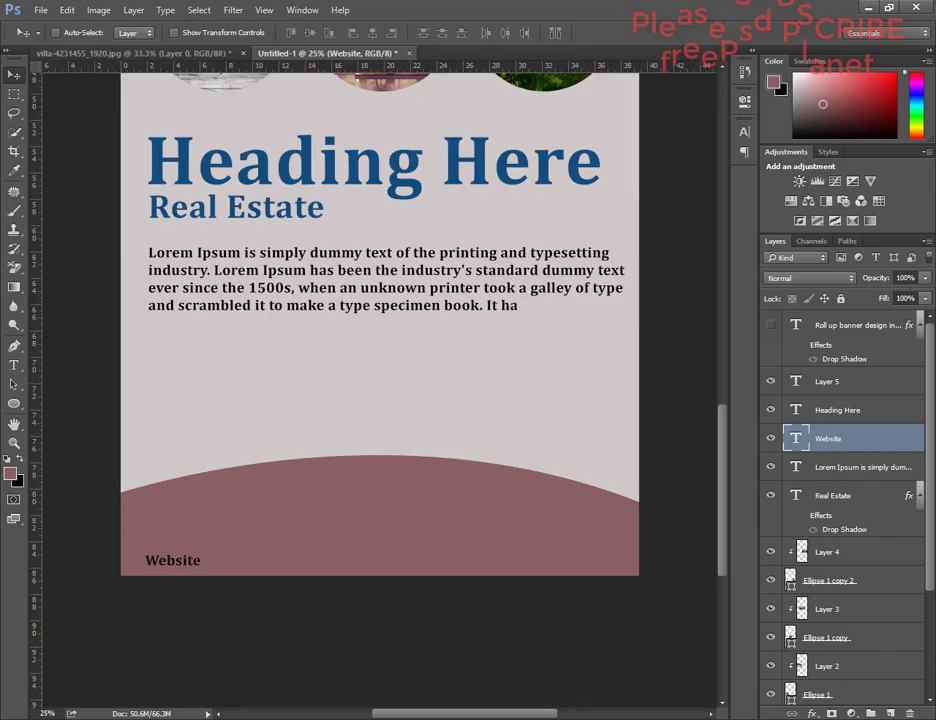
key("ctrl+plus")
left_click_drag(282, 570, 138, 384)
key("t")
left_click(166, 446)
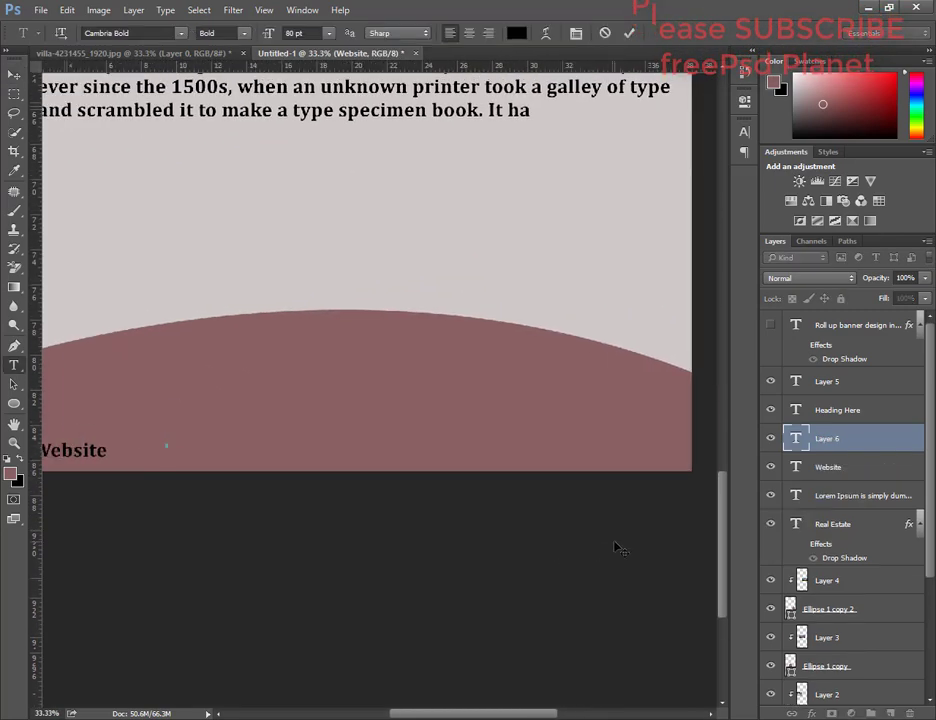
type("www.yo")
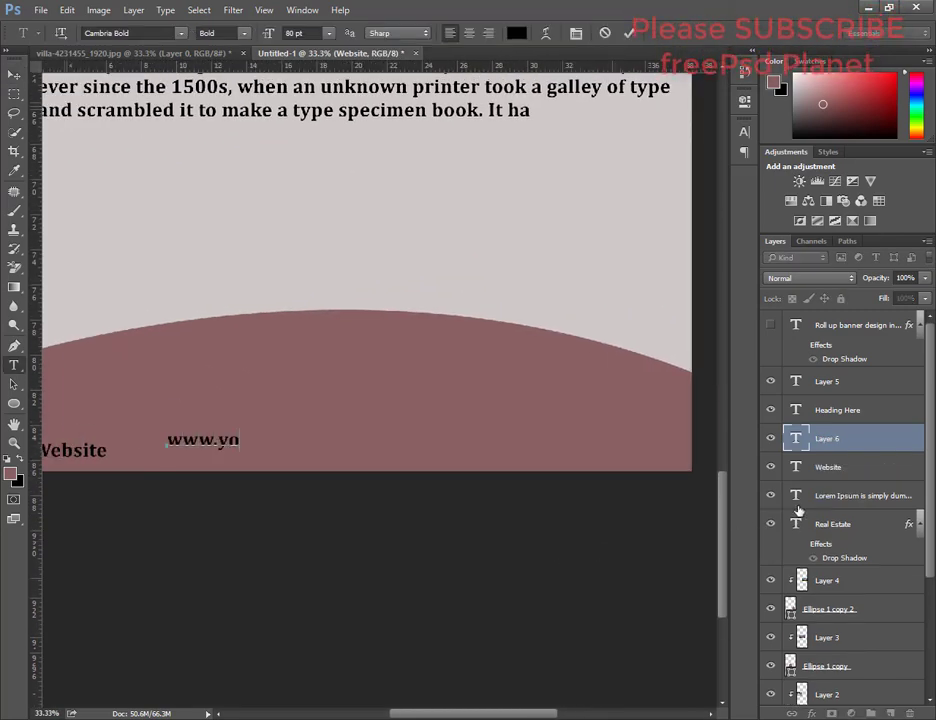
type("ursite.")
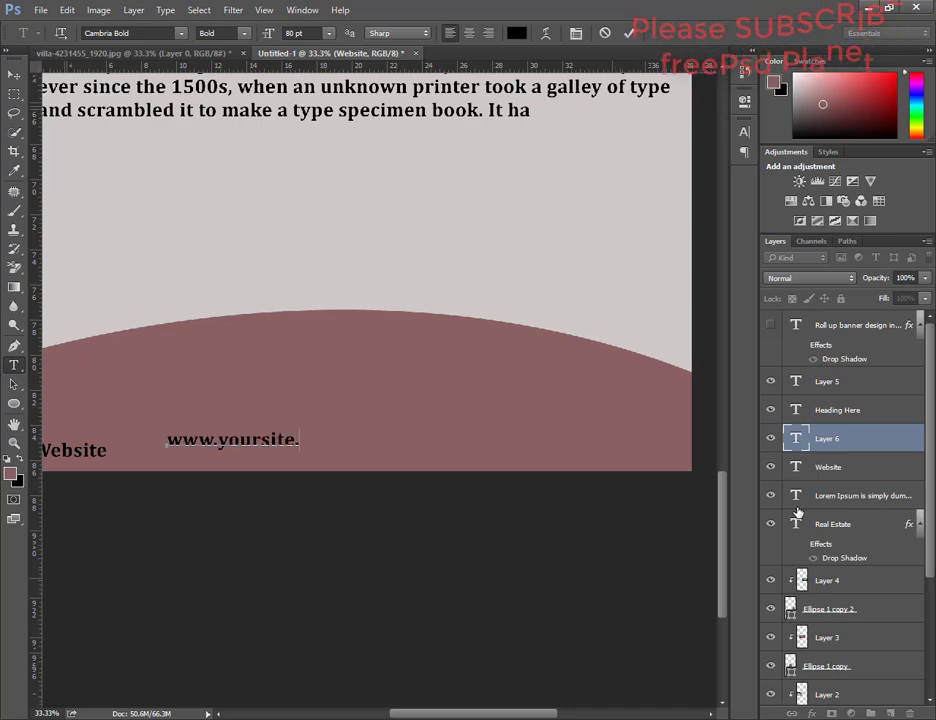
left_click(630, 33)
key("v")
key("ctrl+minus")
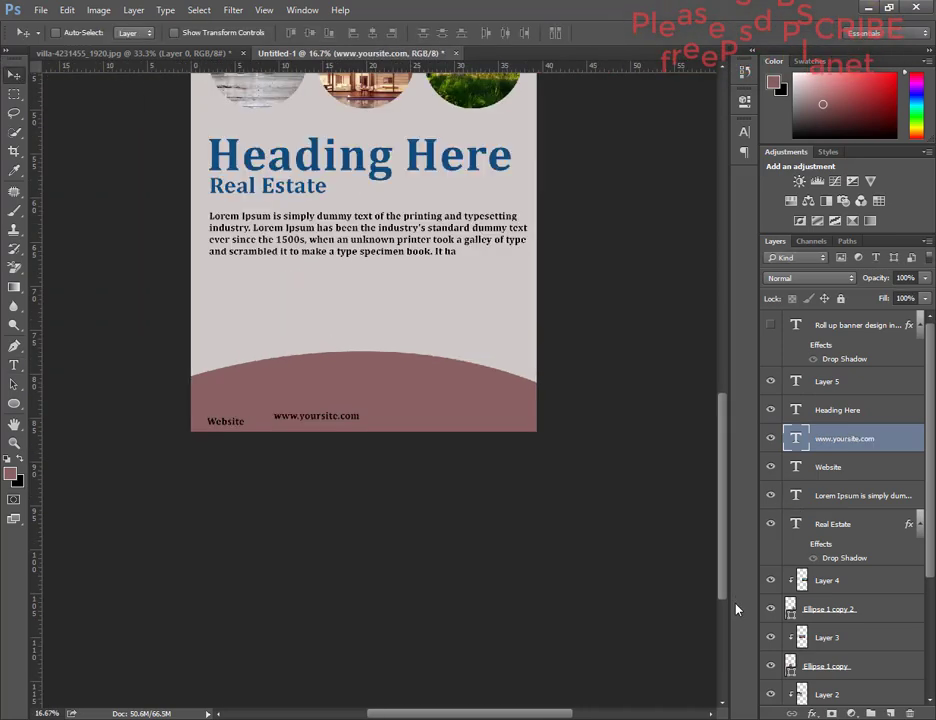
left_click_drag(210, 422, 216, 424)
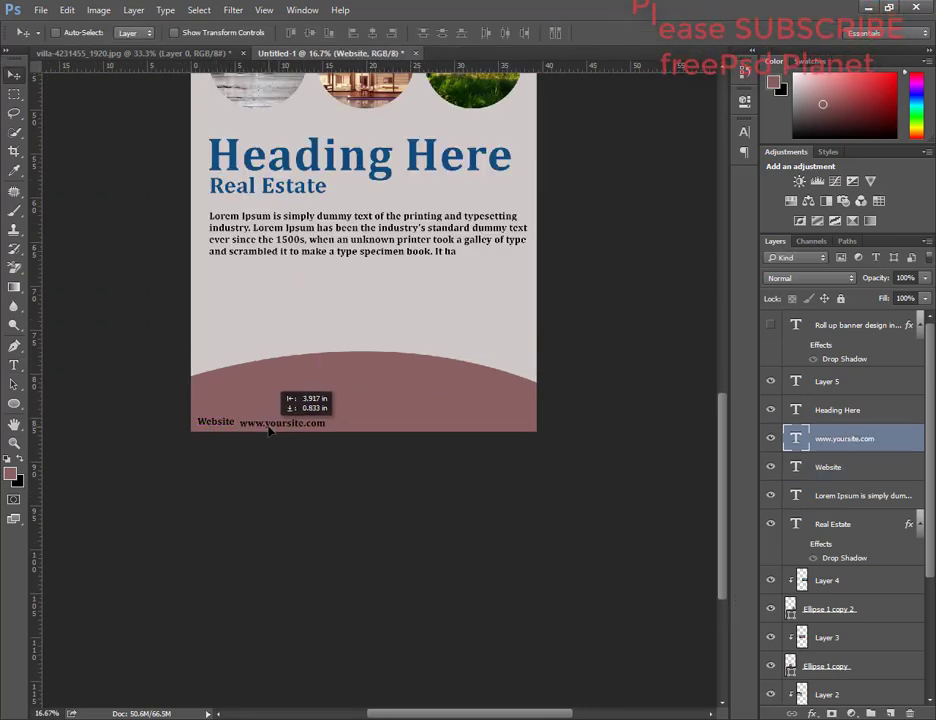
left_click_drag(306, 425, 270, 428)
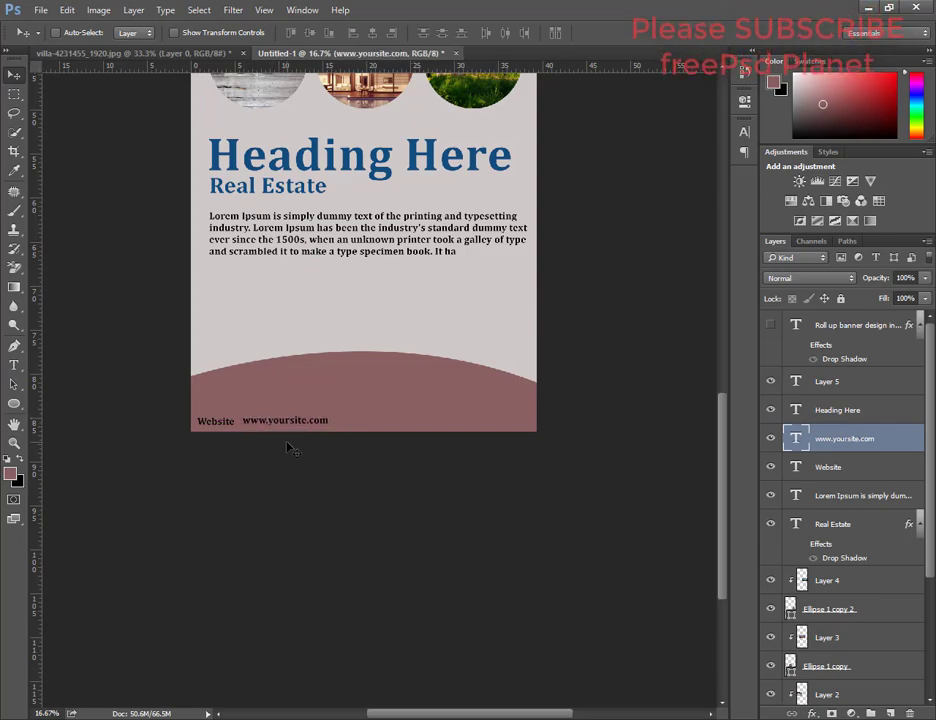
key("t")
triple_click(287, 421)
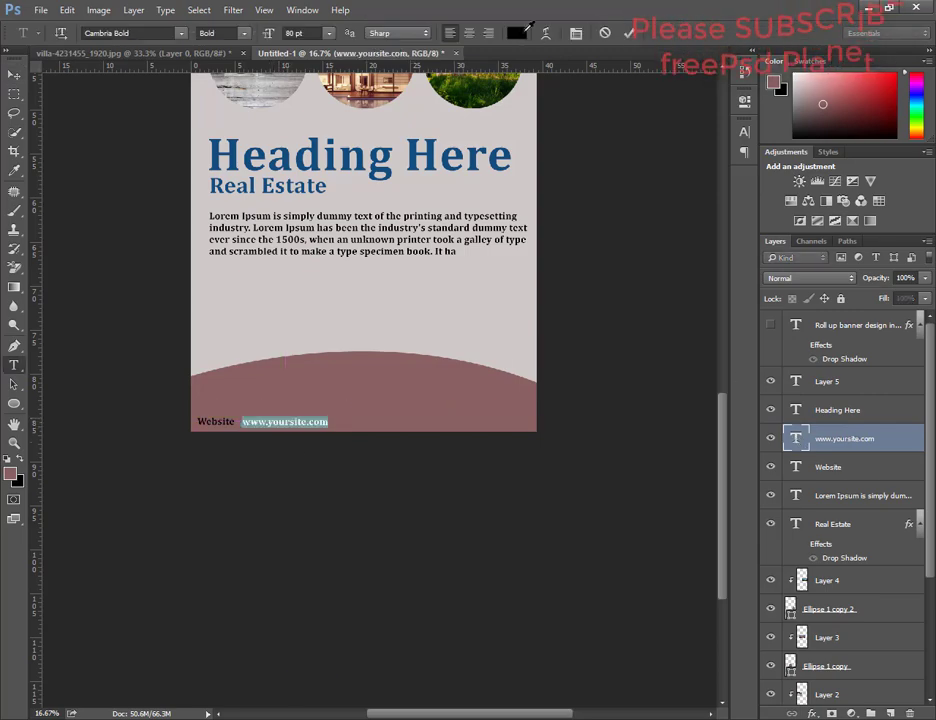
left_click(516, 33)
key("Return")
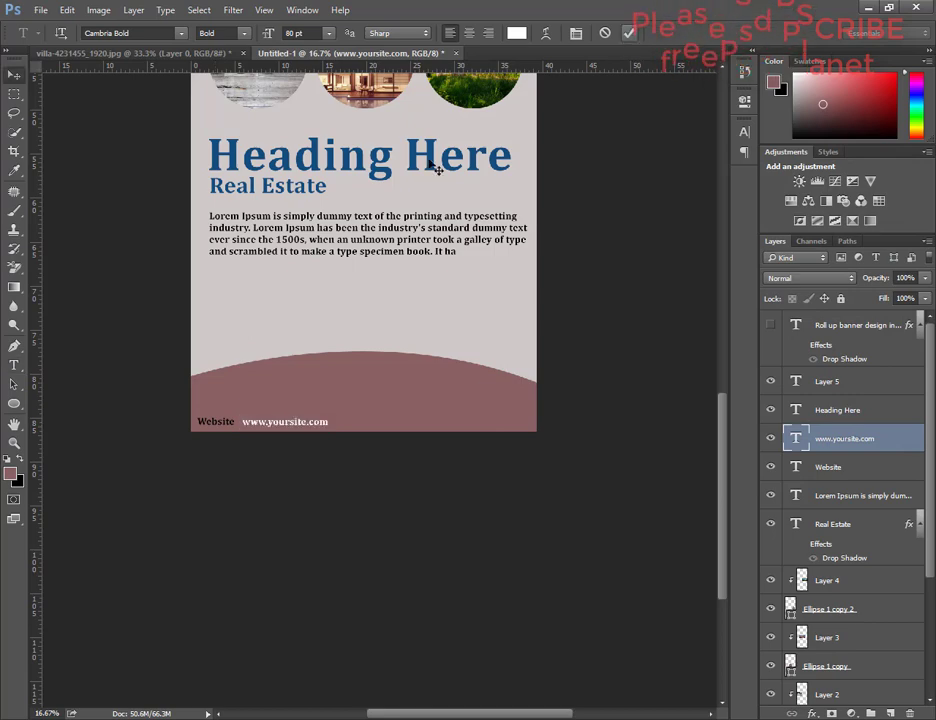
key("ctrl+Return")
key("v")
left_click(828, 691)
scroll(845, 556, "down", 3)
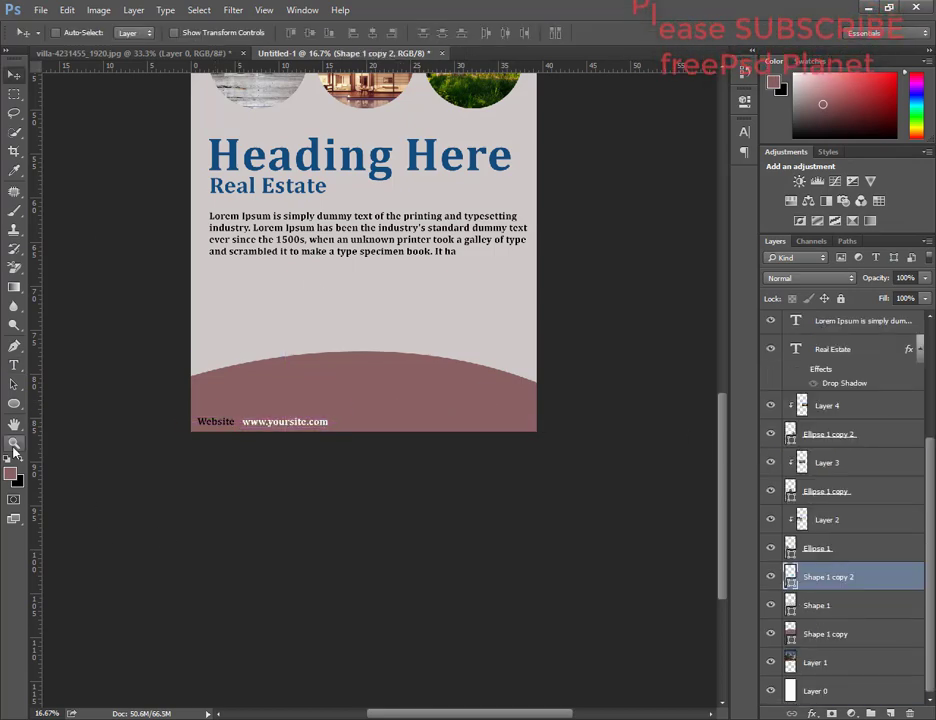
Draw a small mauve rectangle along the bottom edge of the banner
left_click(212, 421, "ctrl")
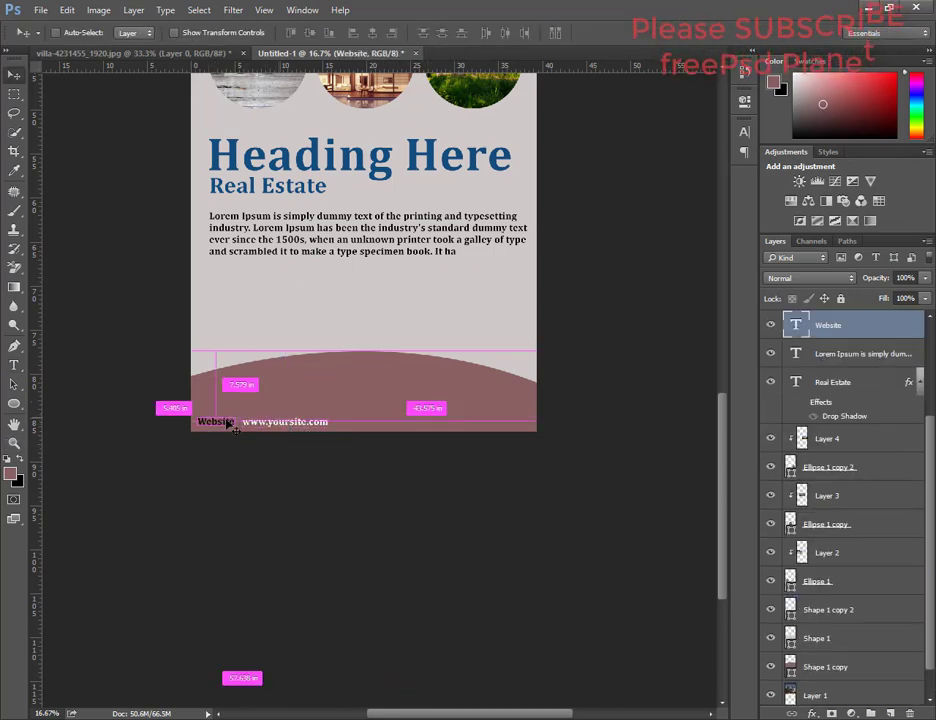
left_click(843, 381)
left_click(272, 424, "ctrl")
left_click(860, 383)
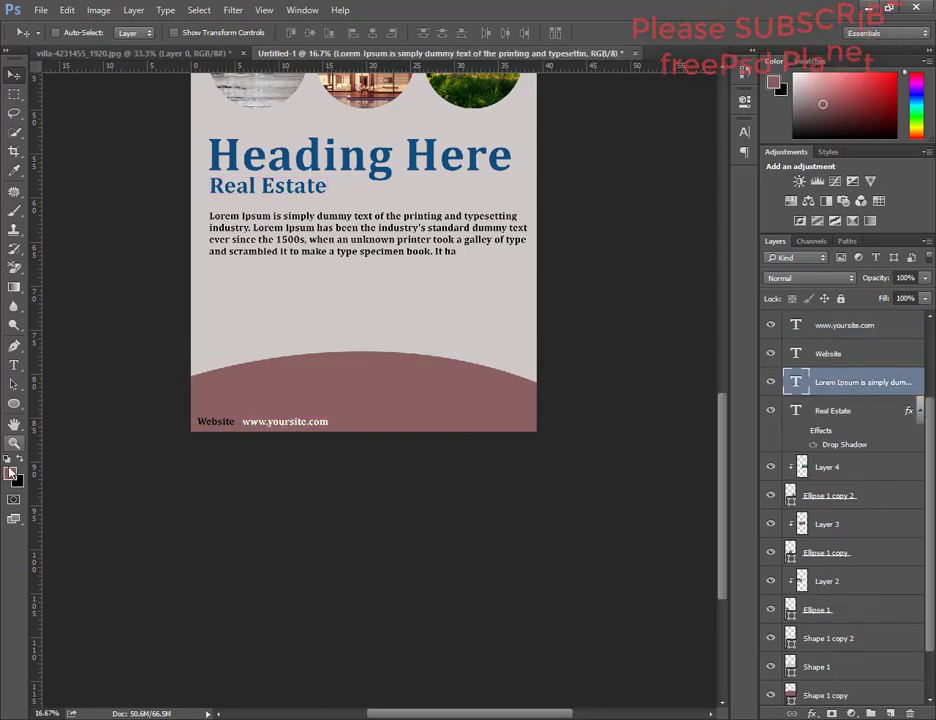
key("ctrl+minus")
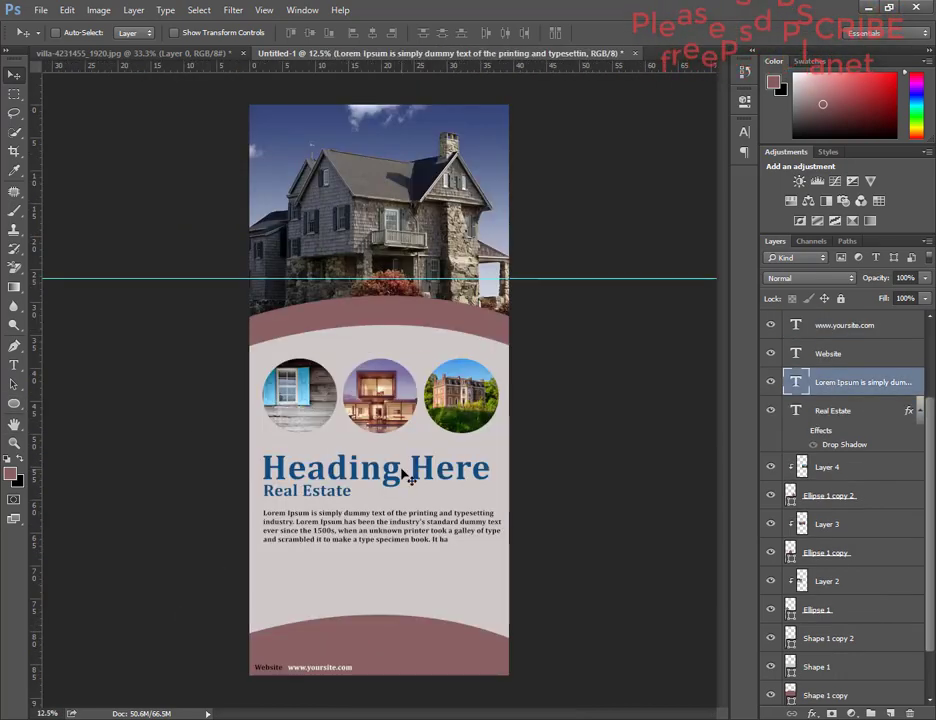
left_click(14, 401)
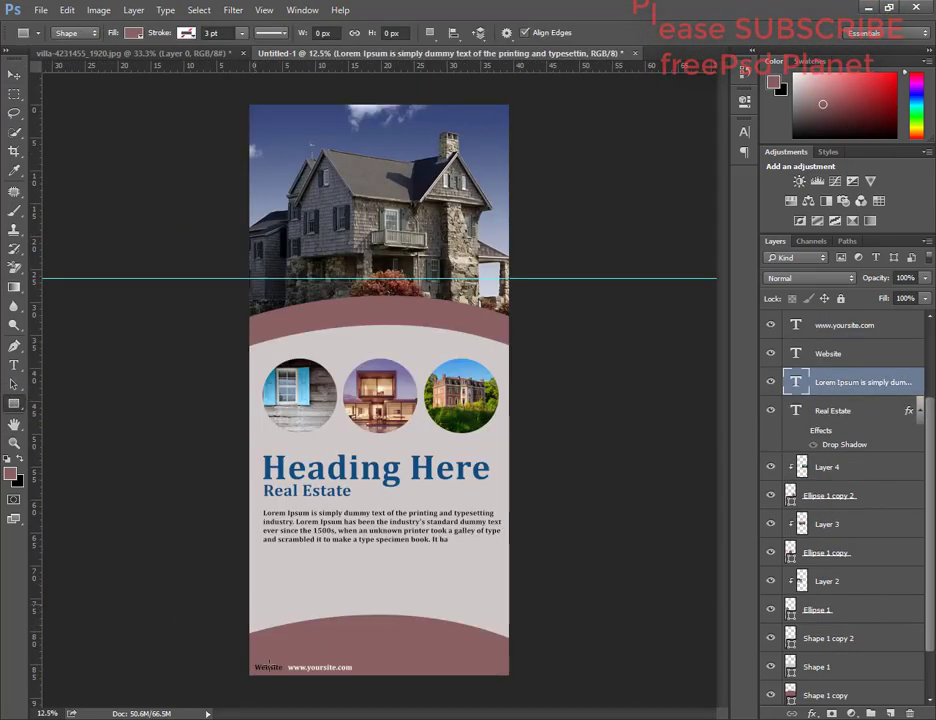
left_click_drag(247, 663, 522, 674)
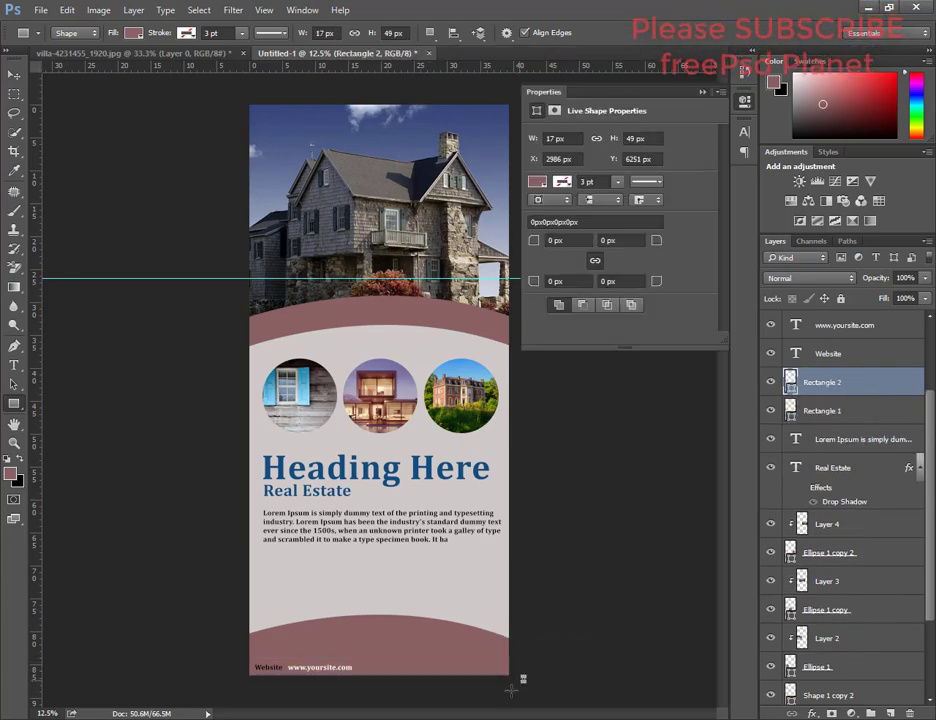
Draw a white rectangle strip across the full footer
left_click_drag(243, 653, 528, 688)
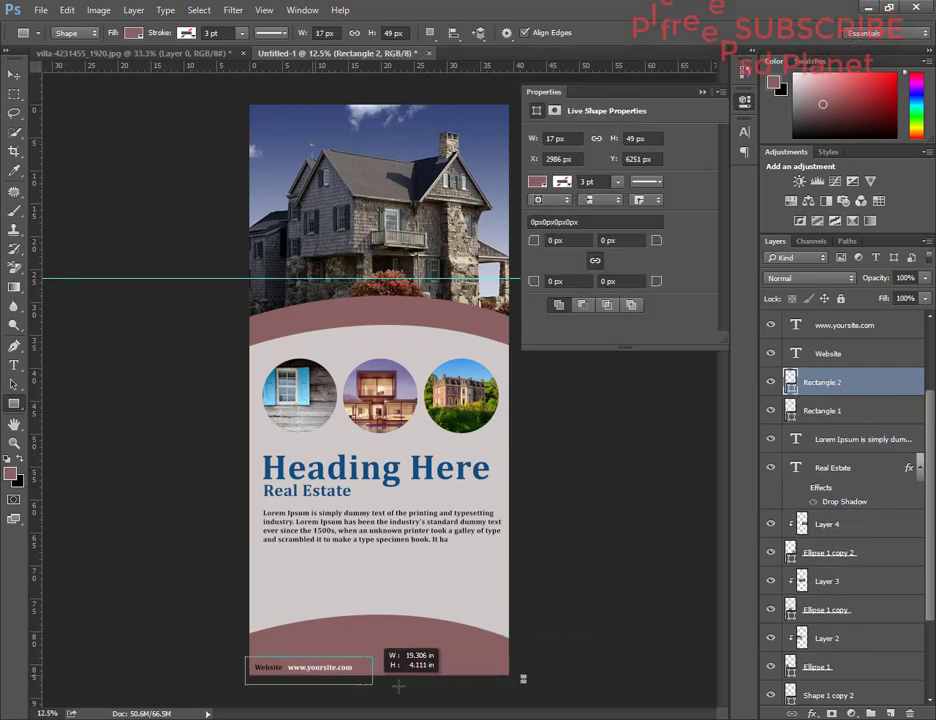
left_click(537, 181)
left_click(573, 257)
key("v")
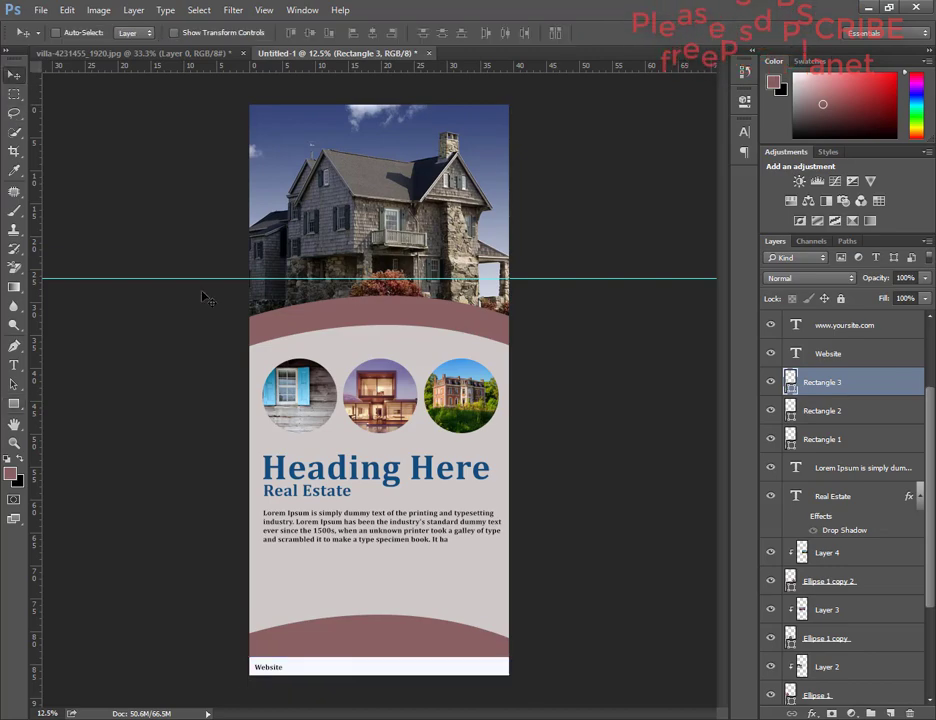
left_click(845, 325)
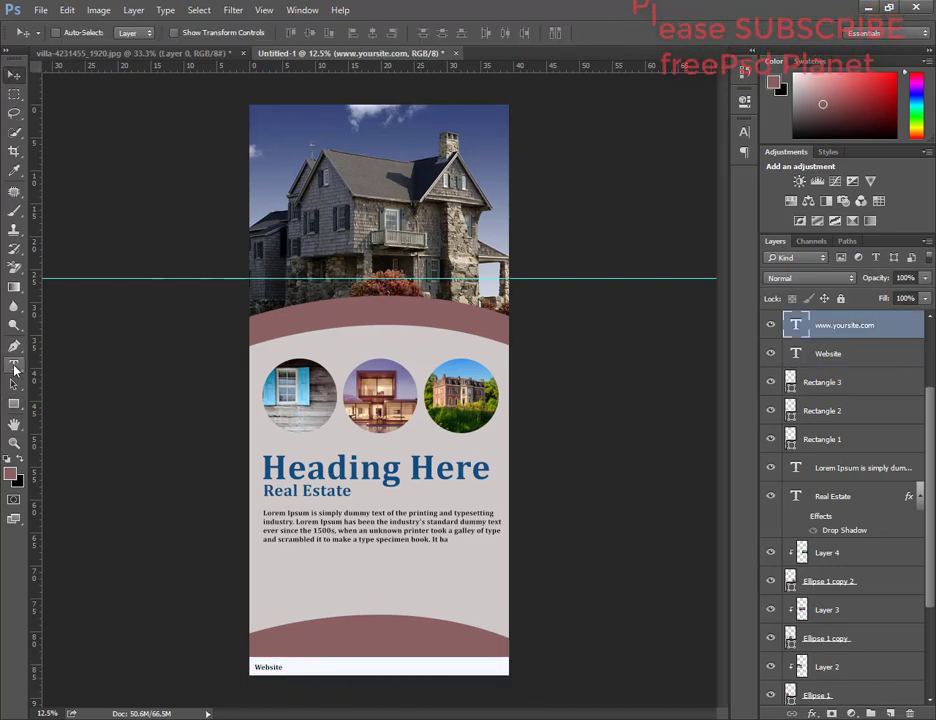
left_click(14, 365)
left_click(517, 33)
type("134d7d")
key("Return")
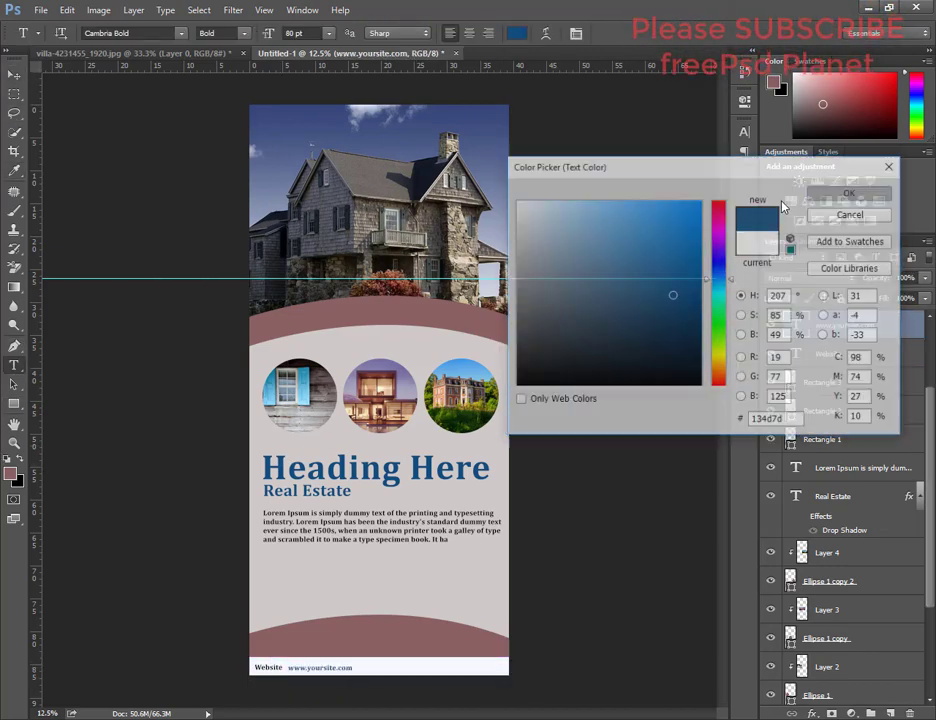
key("v")
key("ctrl+plus")
key("ctrl+plus")
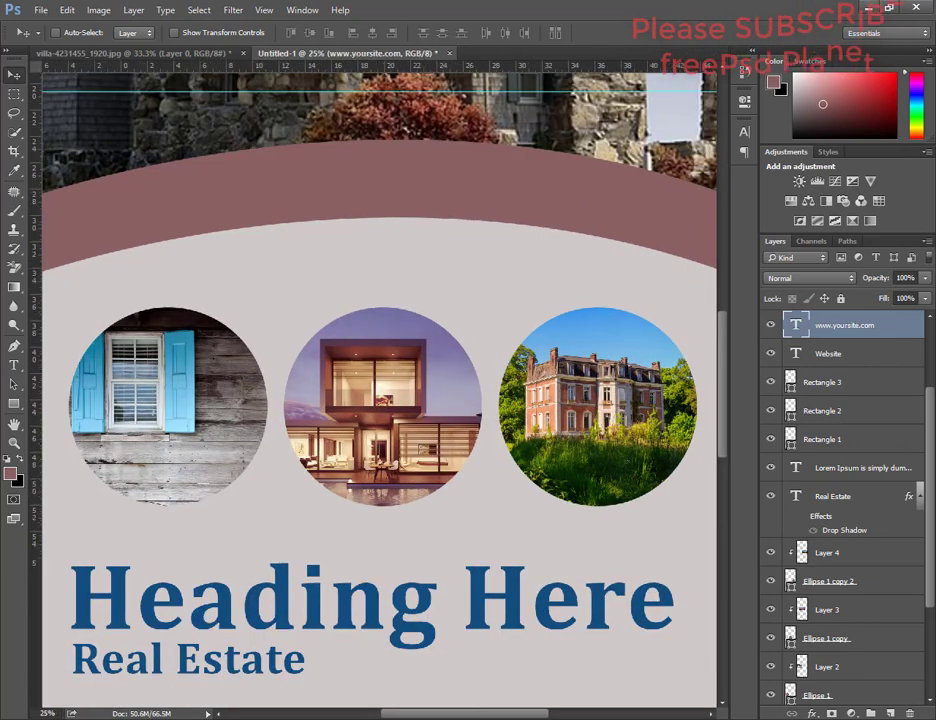
scroll(257, 167, "down", 5)
Add a colon after the Website label in the footer
scroll(257, 167, "down", 5)
left_click(485, 413, "ctrl")
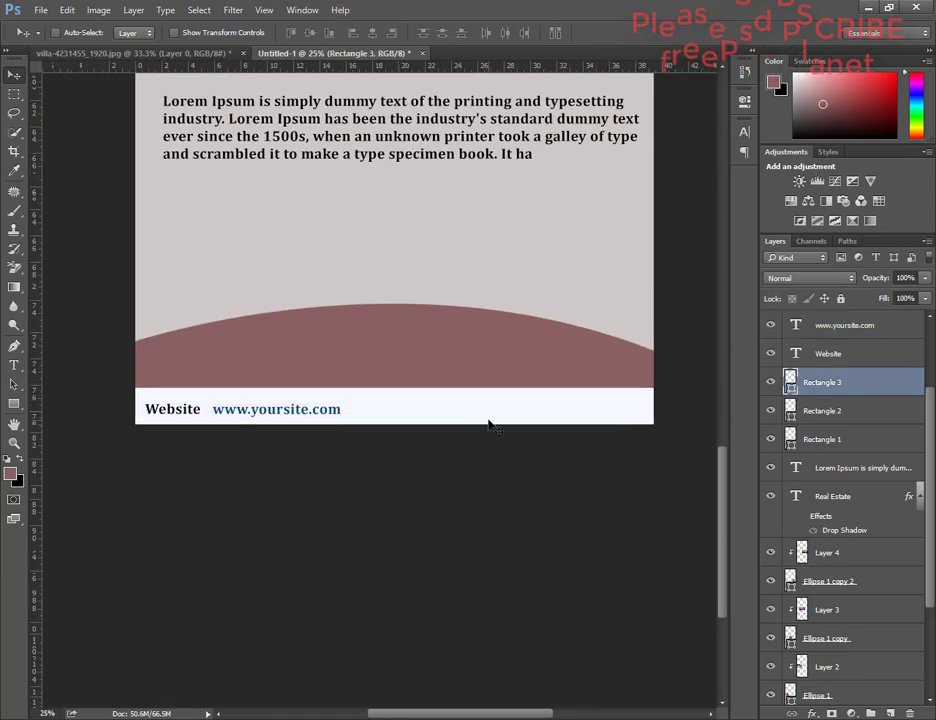
left_click(188, 415, "ctrl")
key("t")
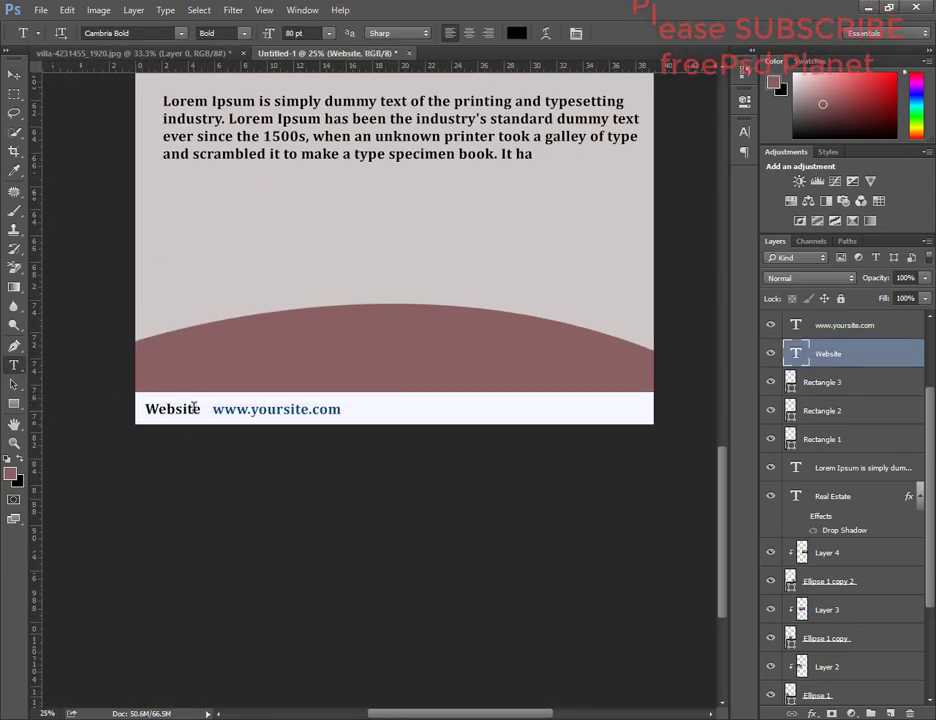
left_click(195, 408)
type(":")
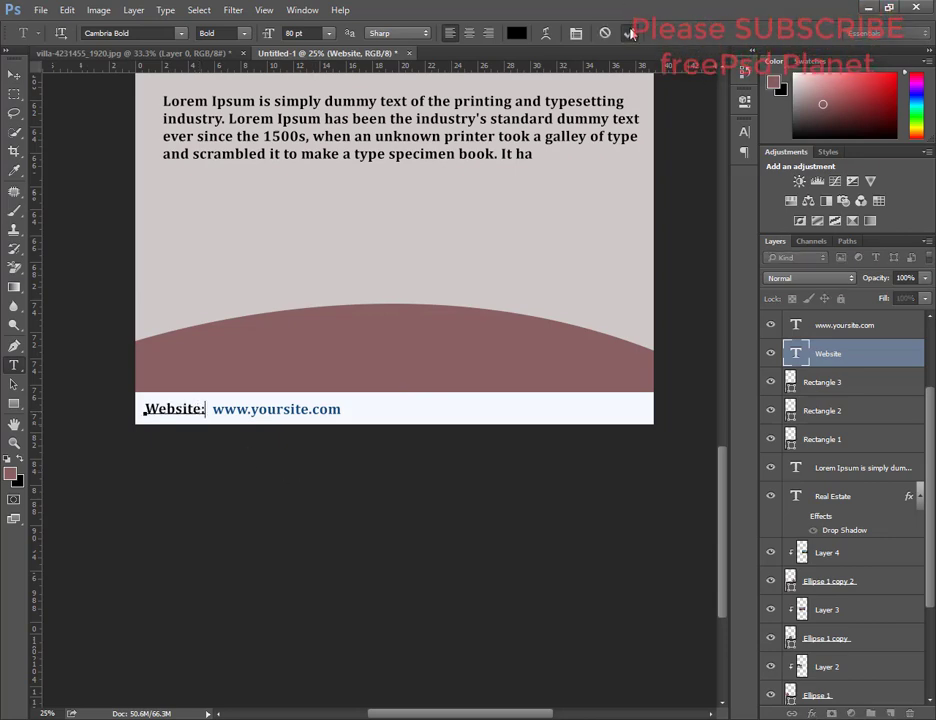
left_click(630, 33)
left_click(224, 416, "ctrl+shift")
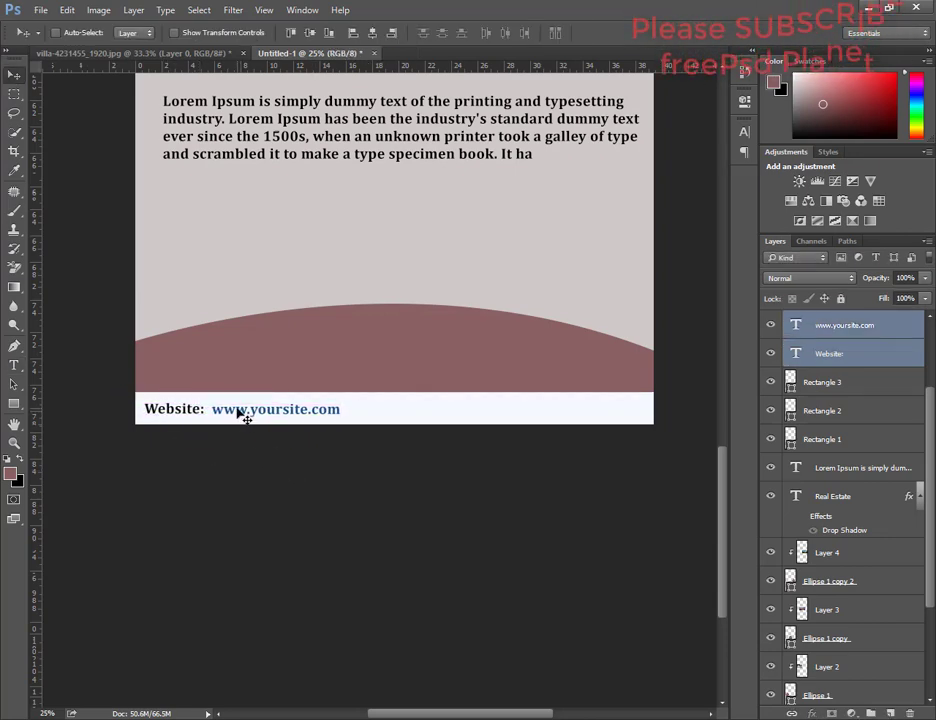
left_click(327, 34)
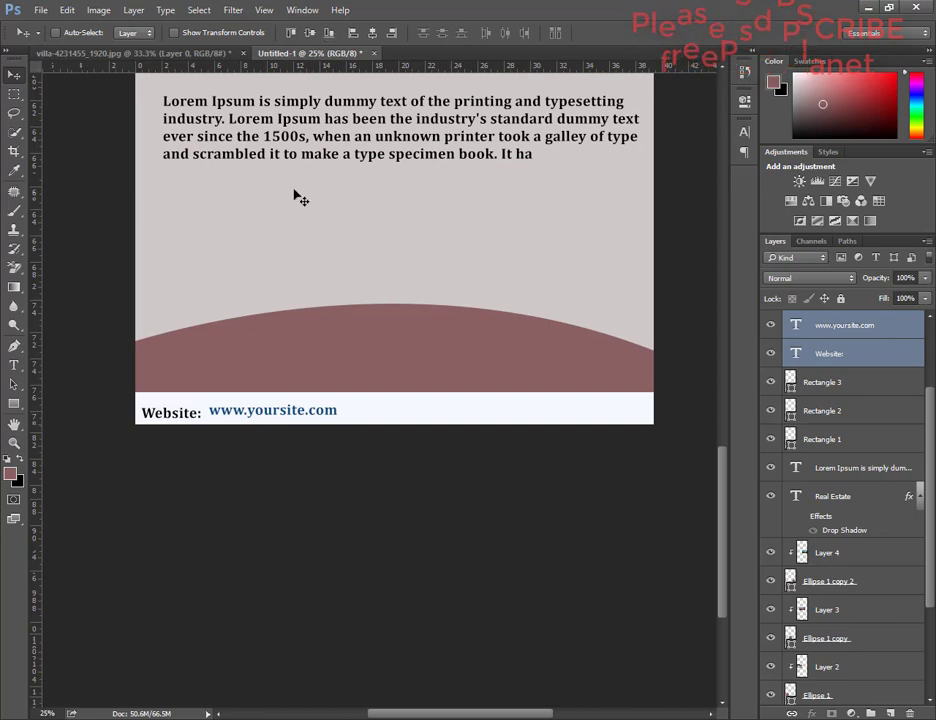
left_click(167, 417, "ctrl")
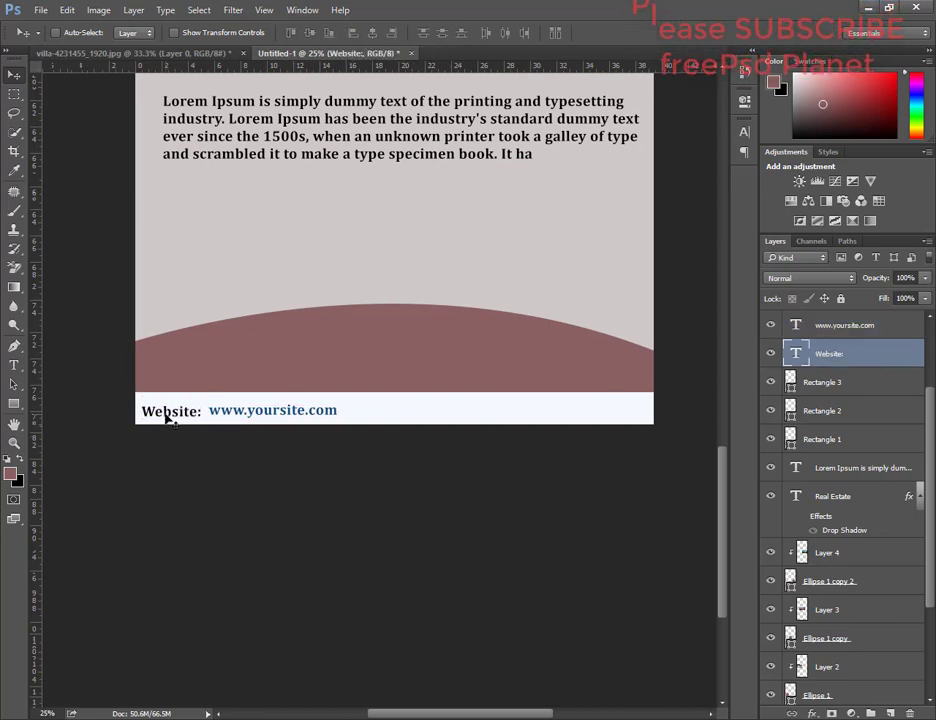
left_click(246, 413, "ctrl")
left_click(744, 131)
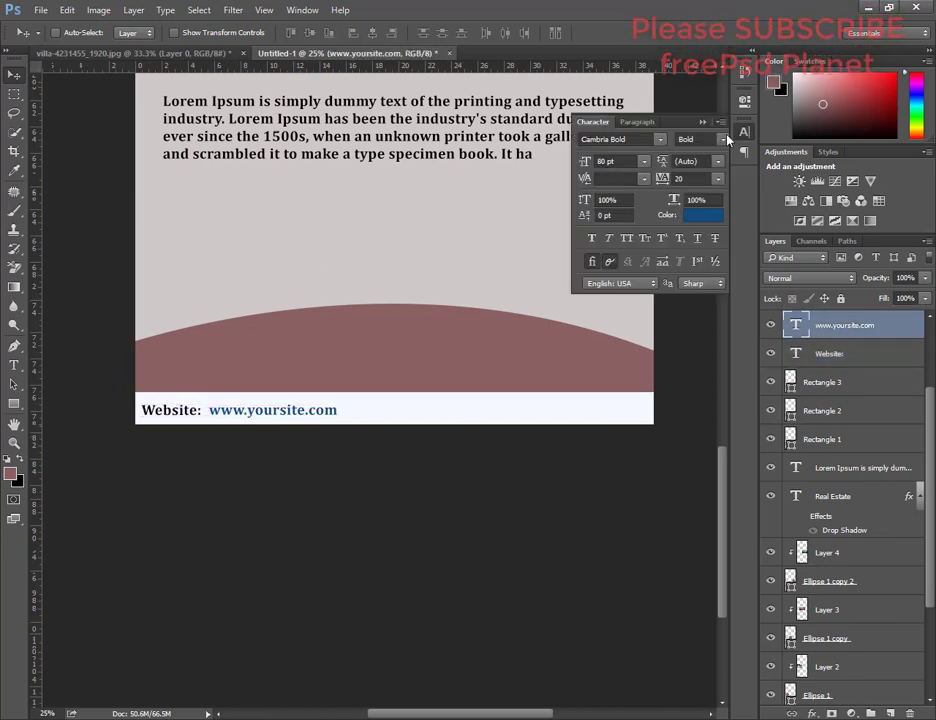
left_click(698, 139)
left_click(697, 153)
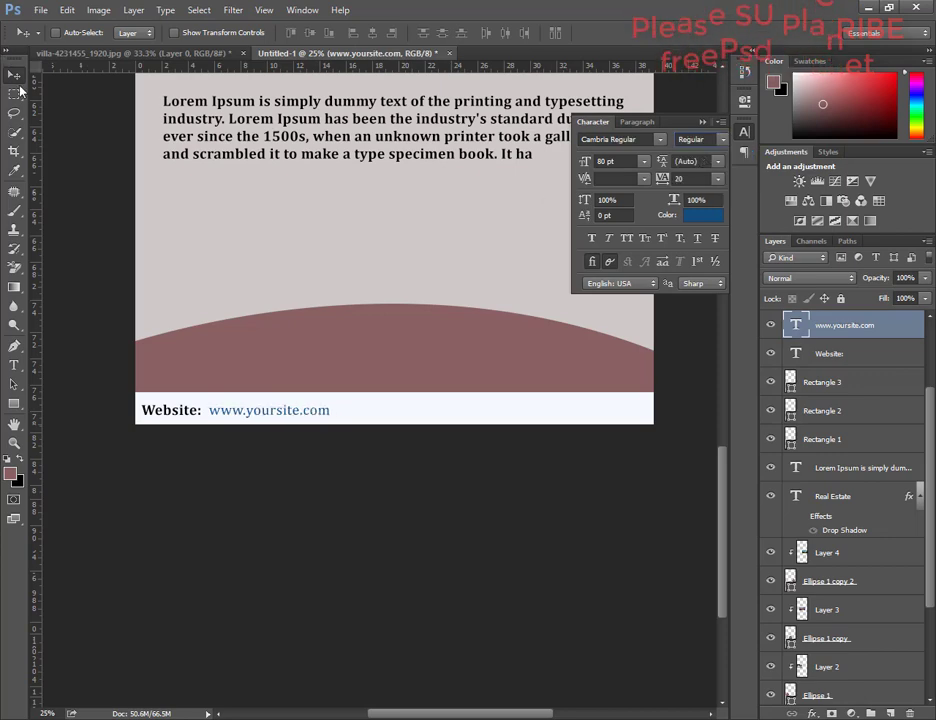
left_click(188, 412, "ctrl+shift")
left_click_drag(248, 418, 250, 420)
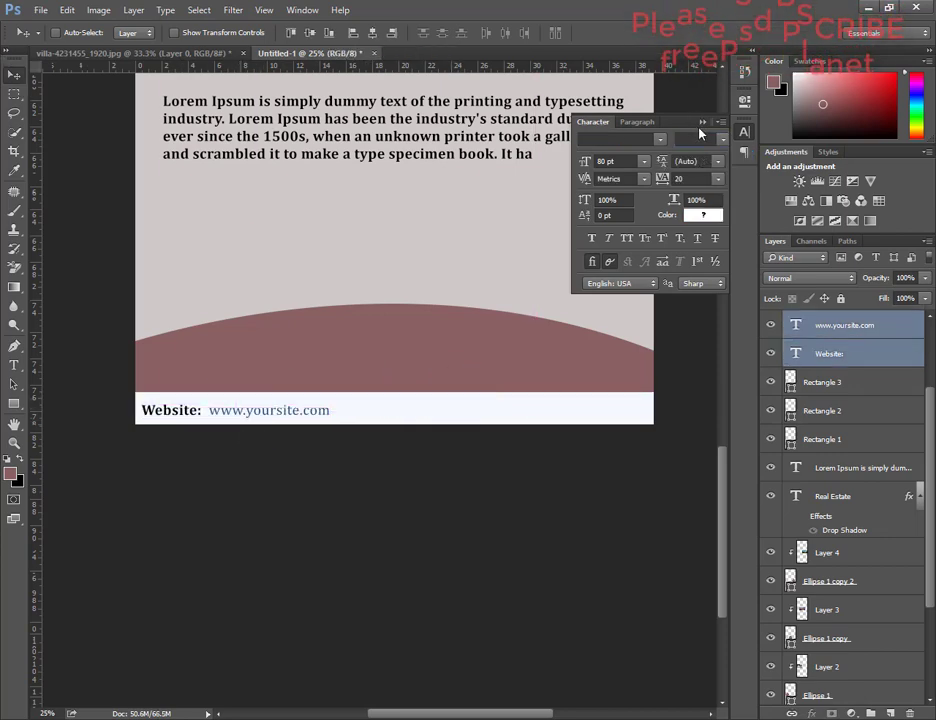
Start a new text line at the right end of the footer
key("t")
left_click(150, 412)
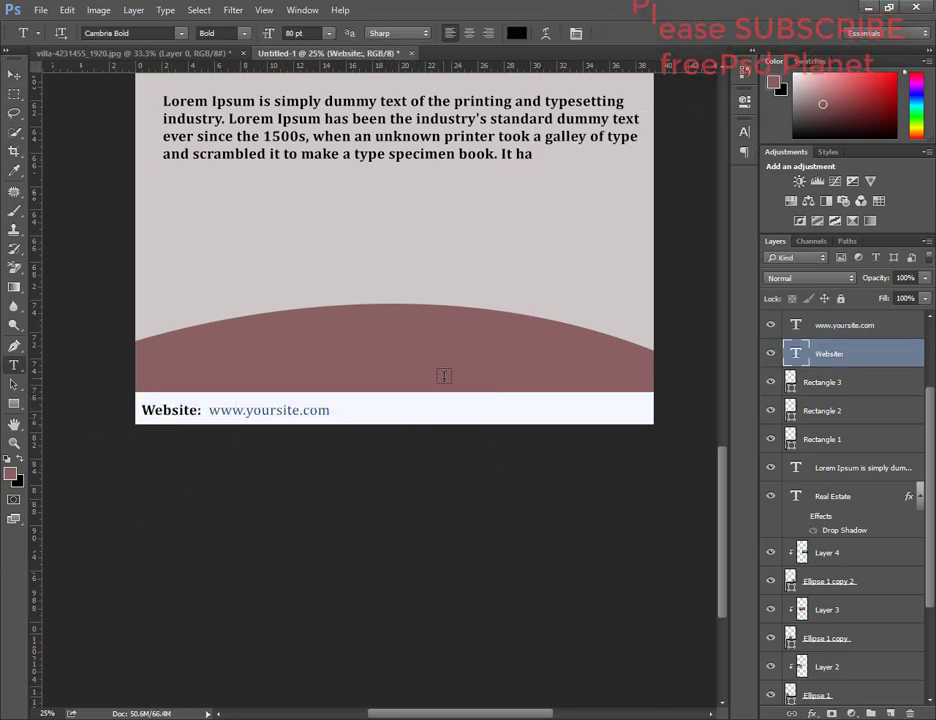
left_click(418, 412)
type("Email")
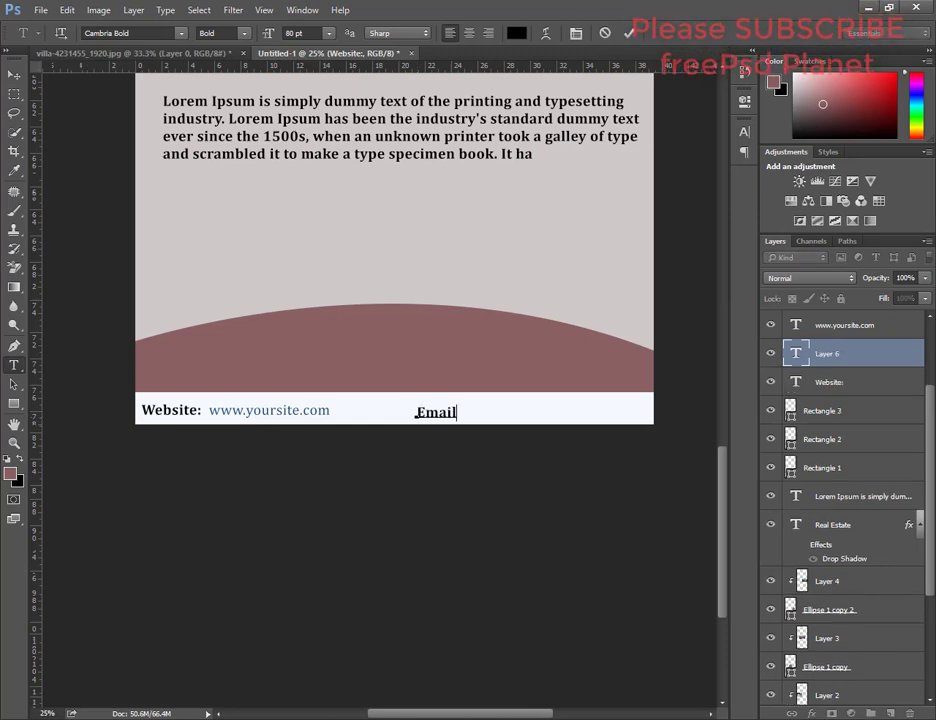
Type ': your email here' after the Email label and make the address part Regular
type(": your")
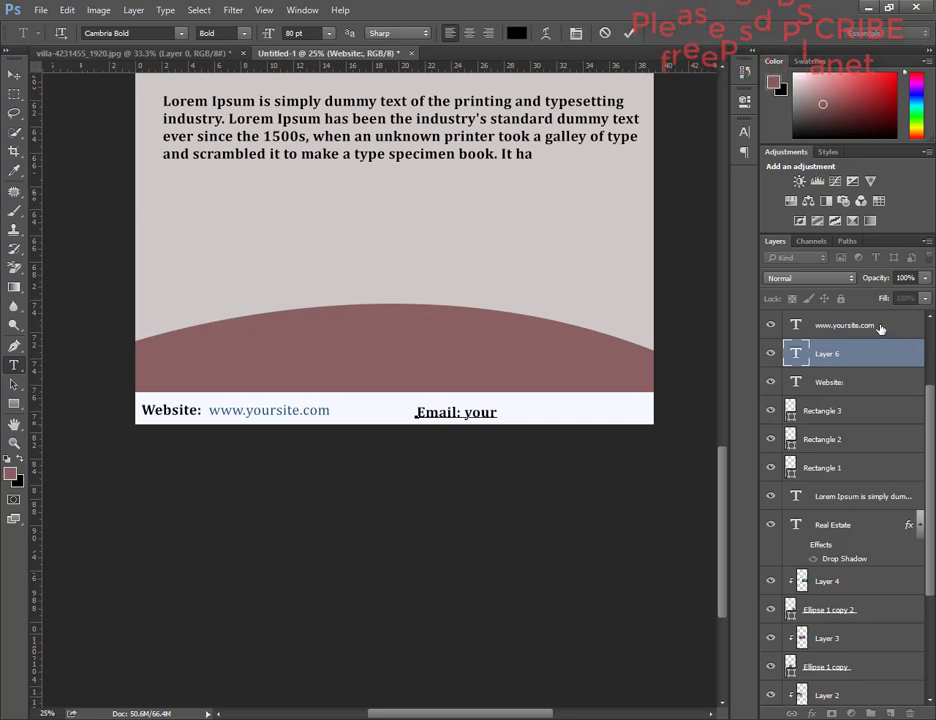
type(" email here")
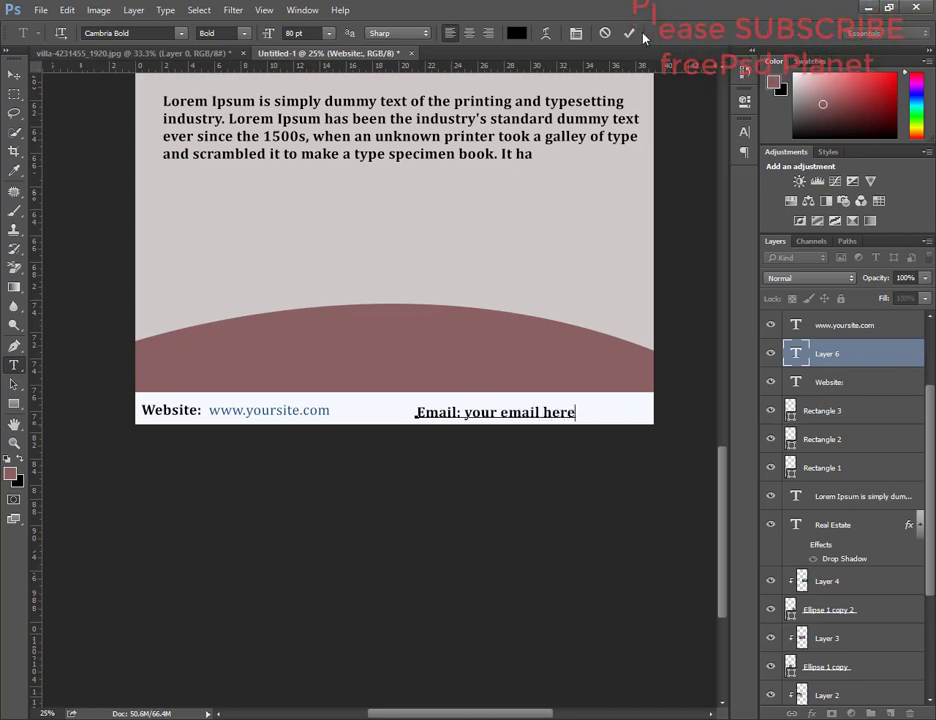
left_click(629, 33)
left_click_drag(464, 412, 577, 412)
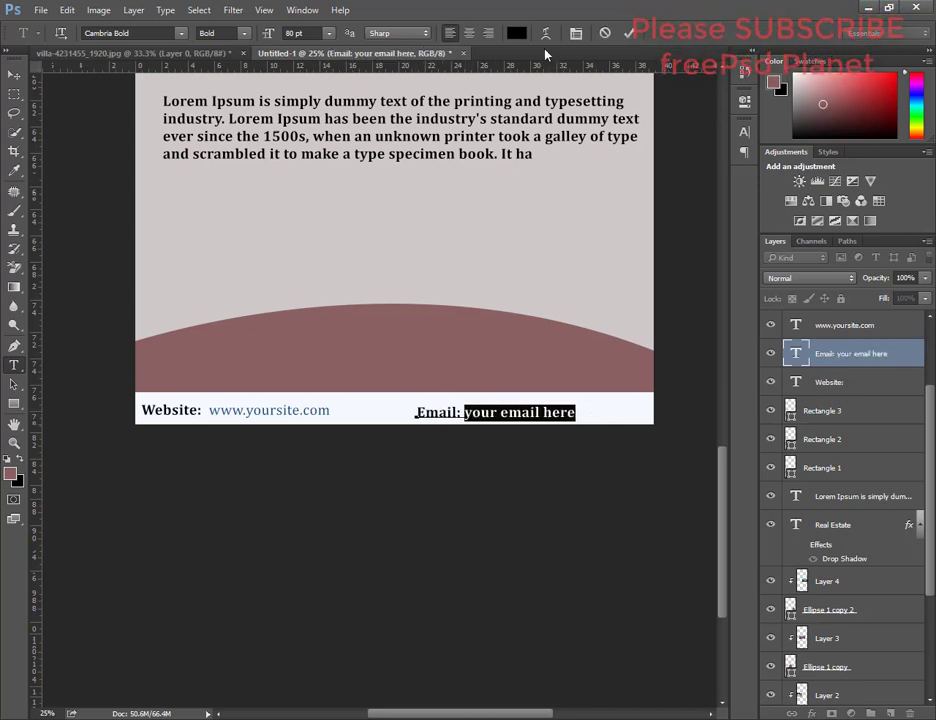
left_click(230, 33)
left_click(215, 44)
Colour the email address #134d7d and shift the email line right within the footer
left_click(516, 33)
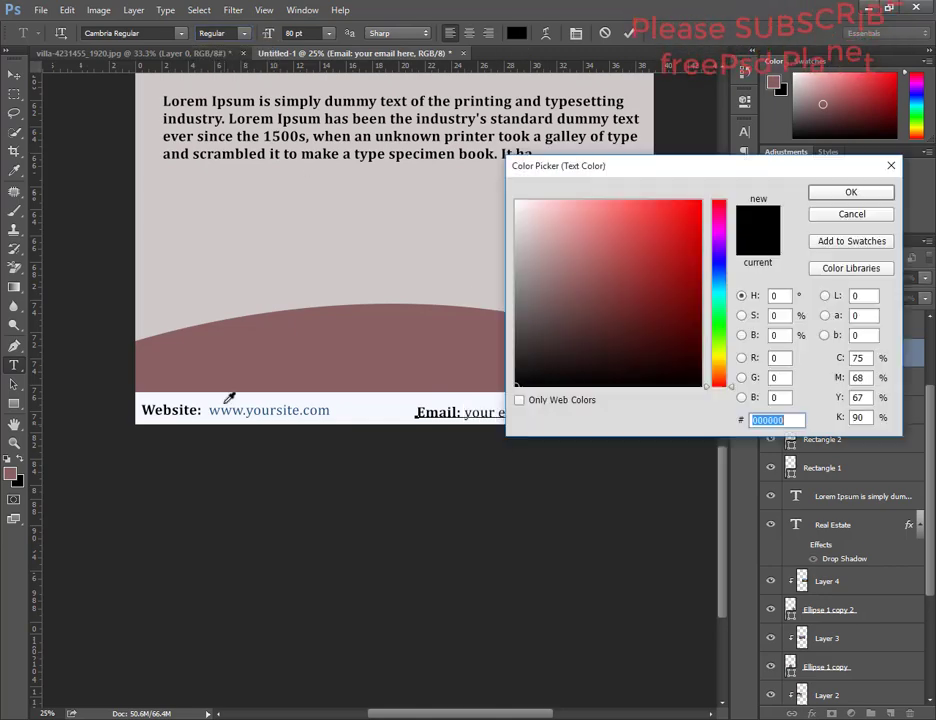
type("134d7d")
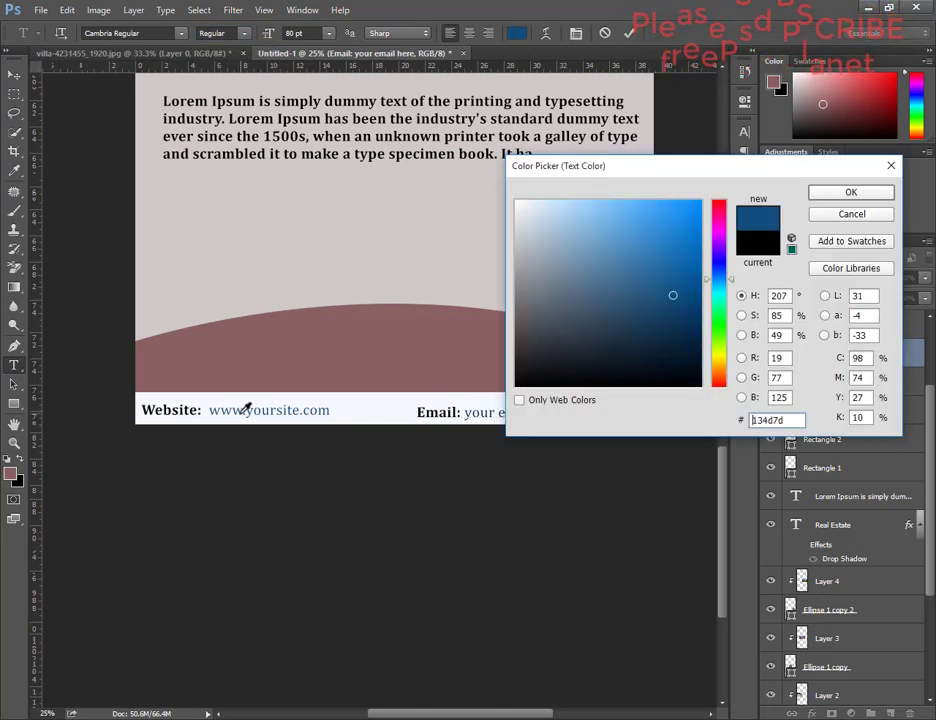
key("Return")
key("ctrl+Return")
left_click(14, 76)
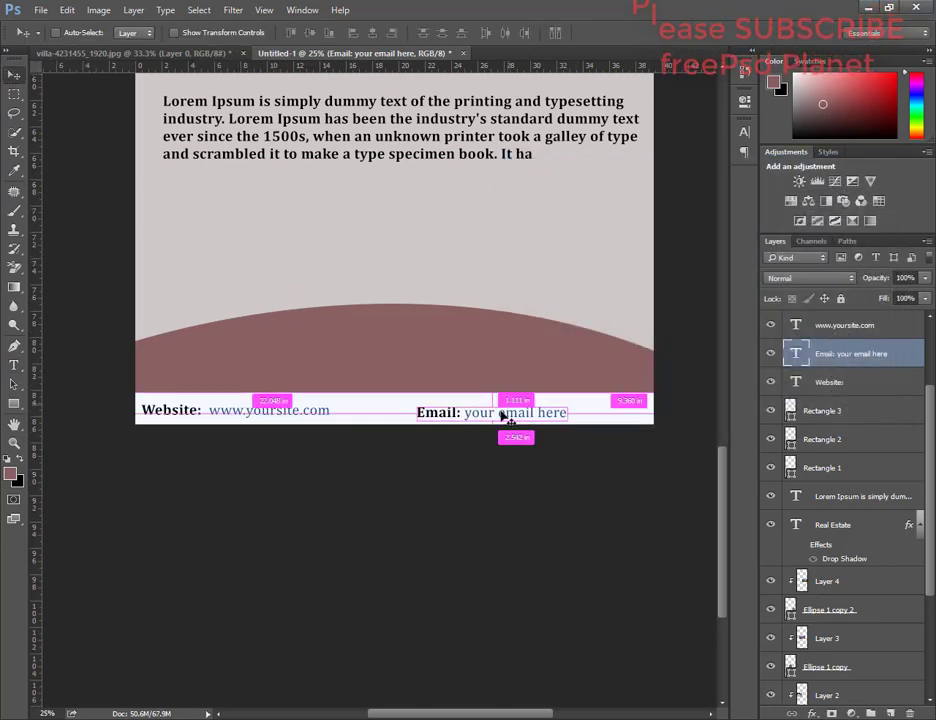
left_click_drag(501, 413, 539, 414)
left_click(300, 415, "ctrl+shift")
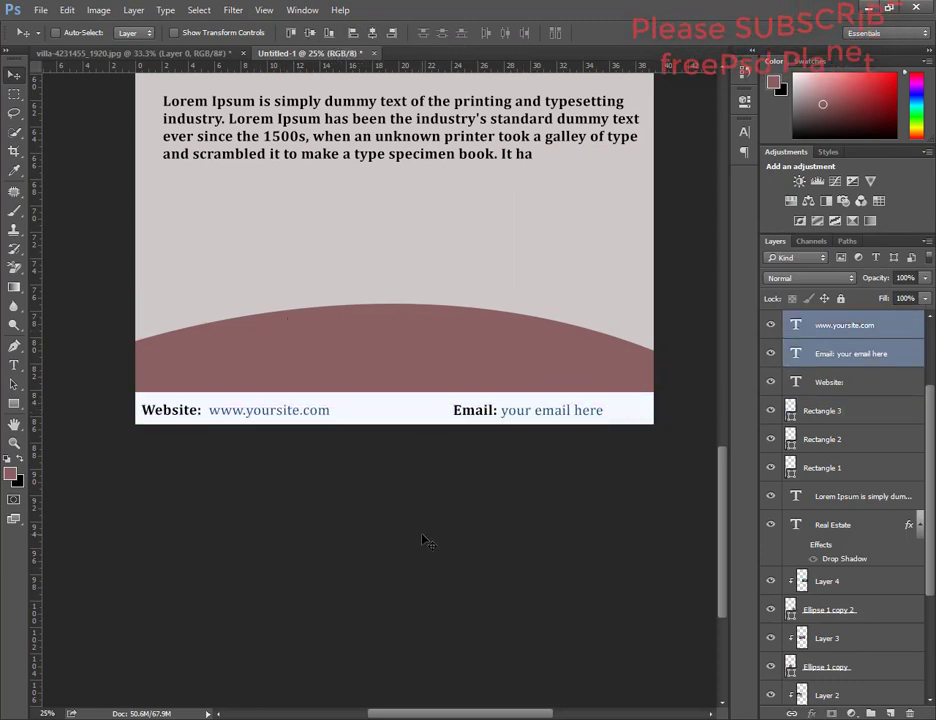
key("ctrl+minus")
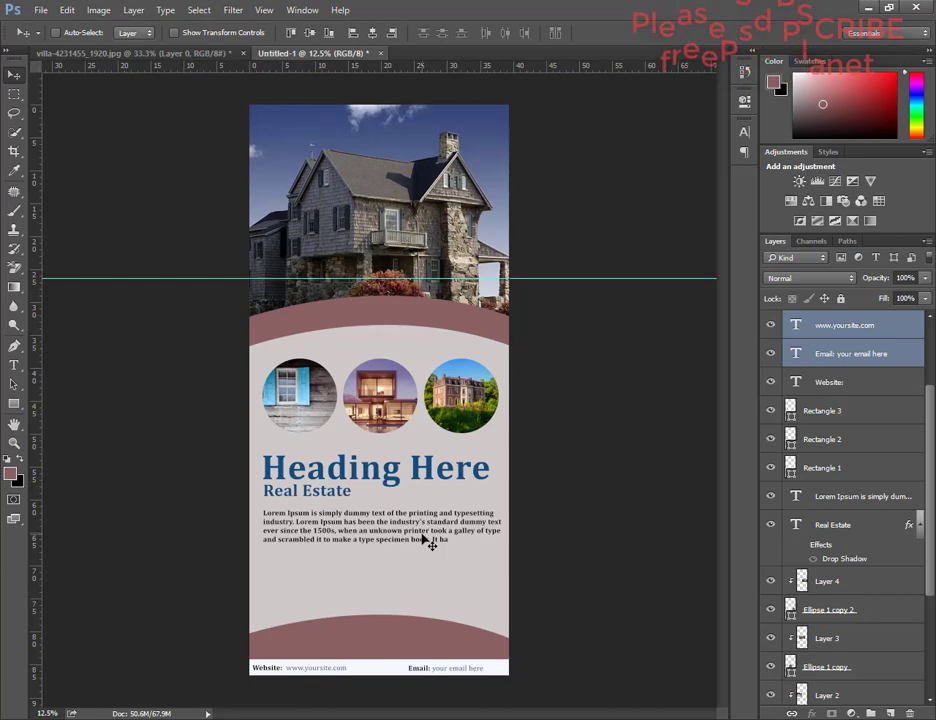
Add centred 'Thanks for watching' below the body text, then 'Please SUBSCRIBE freepsd Planet' beneath it
key("ctrl+plus")
scroll(378, 300, "down", 5)
key("t")
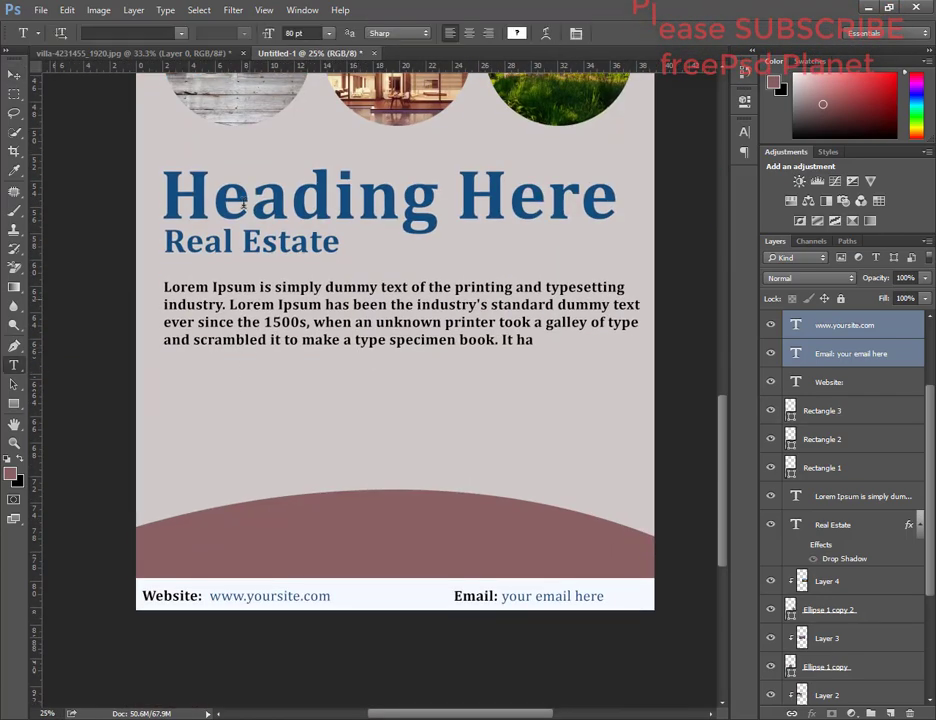
left_click(172, 413)
type("Thanks for")
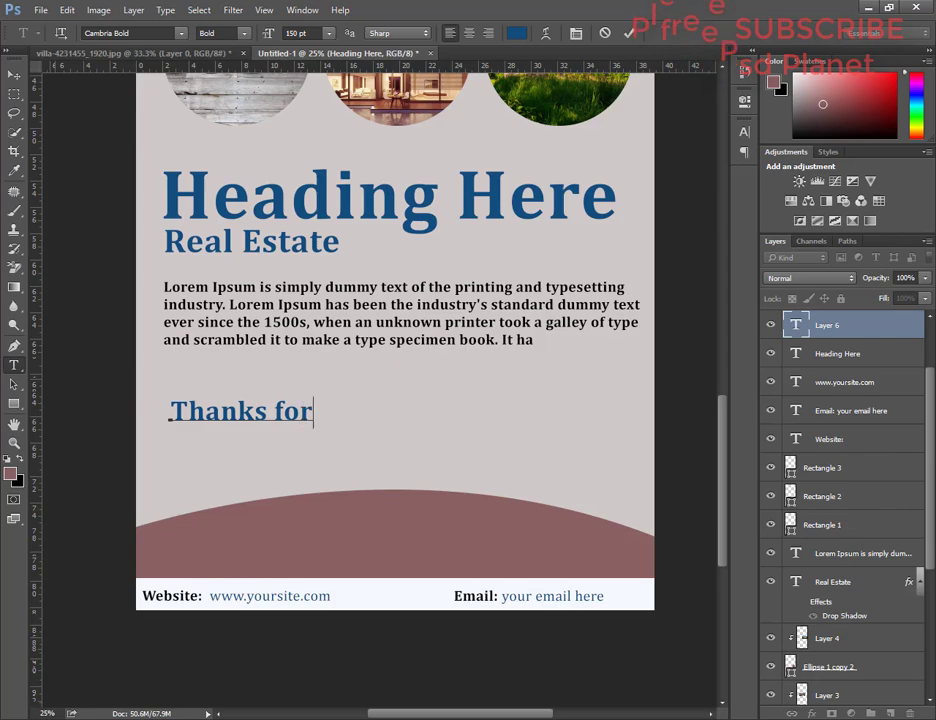
type("watching")
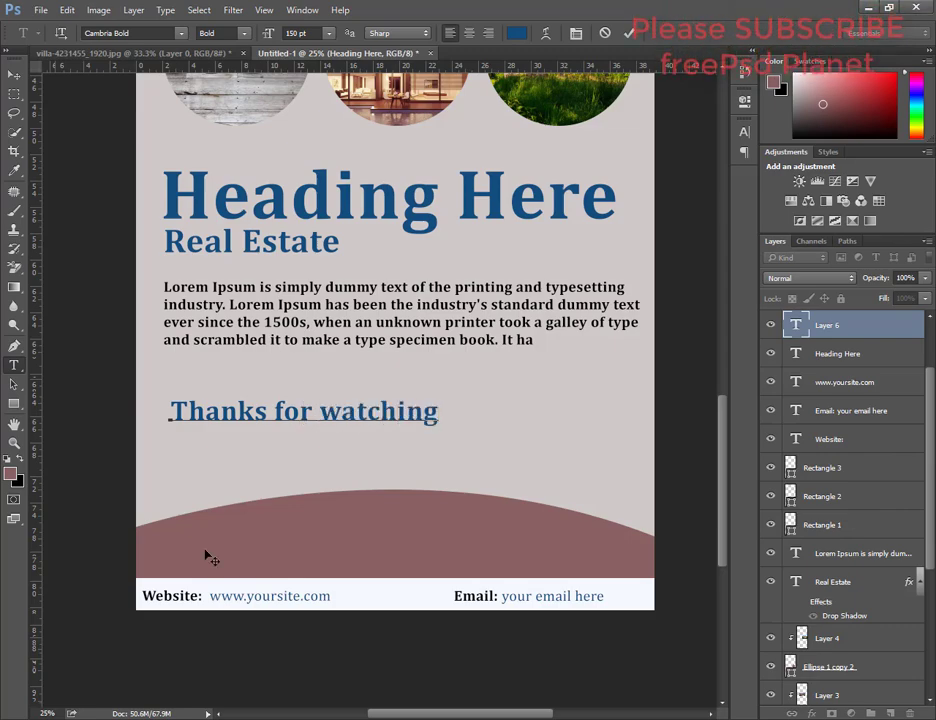
key("ctrl+shift+c")
key("ctrl+Return")
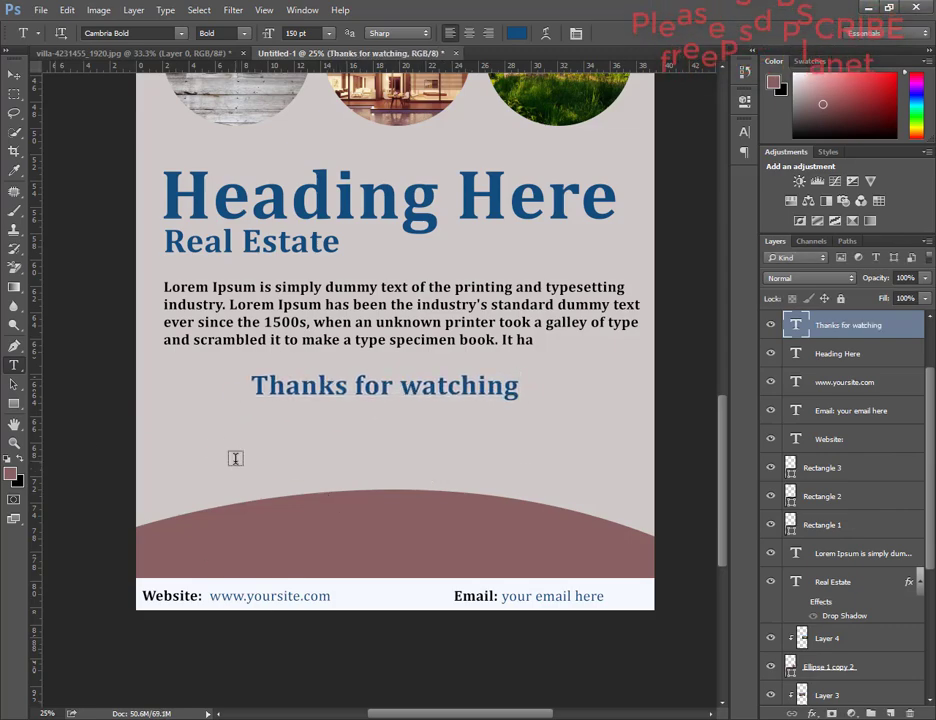
left_click(236, 456)
type("Please SUBS")
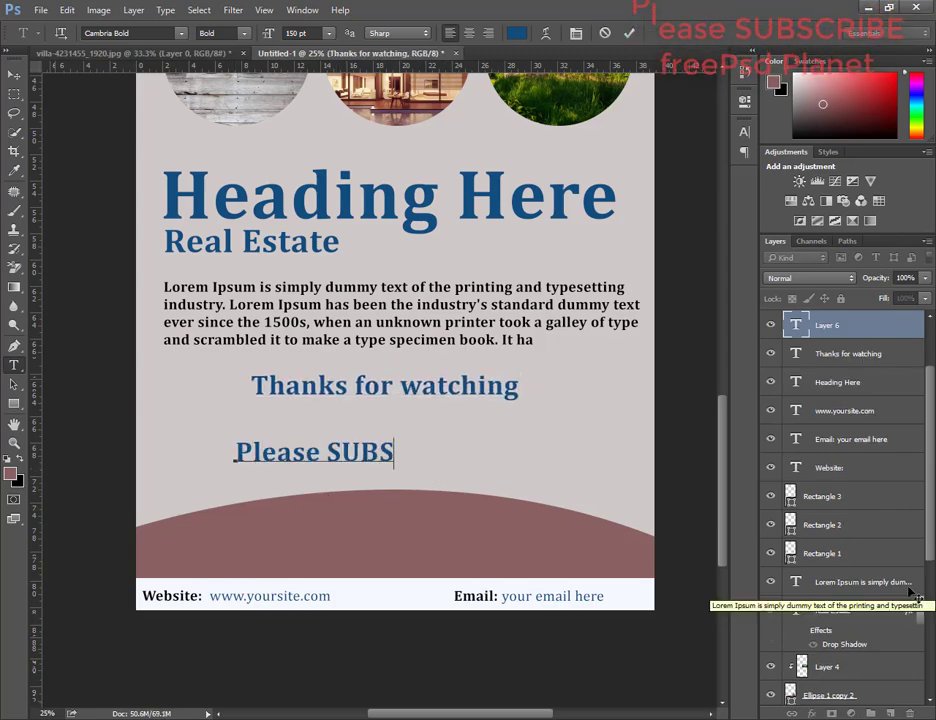
type("CRIBE free")
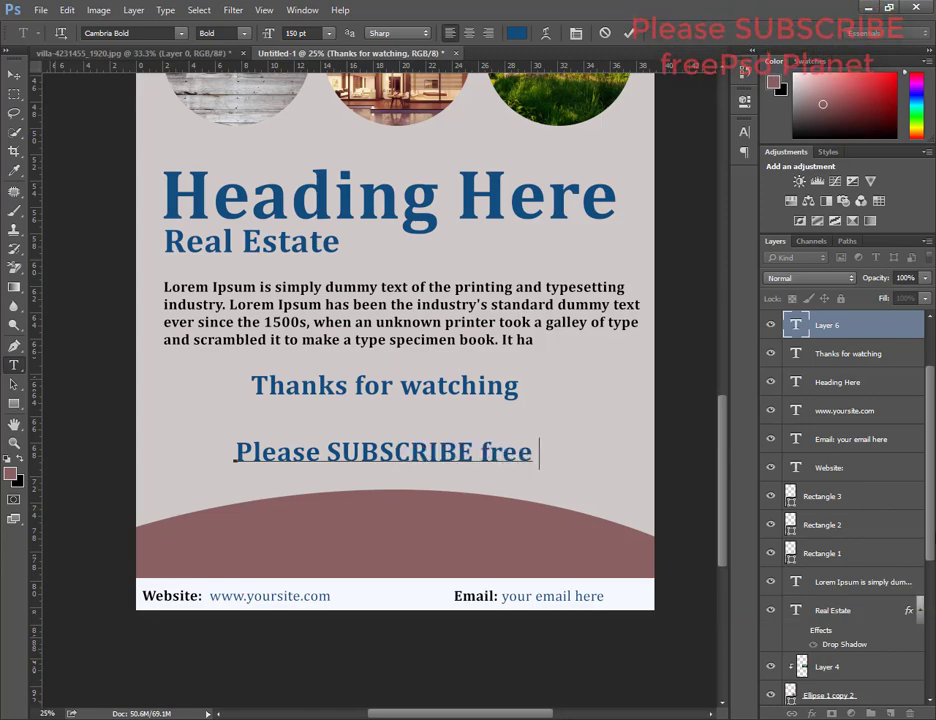
type("psd")
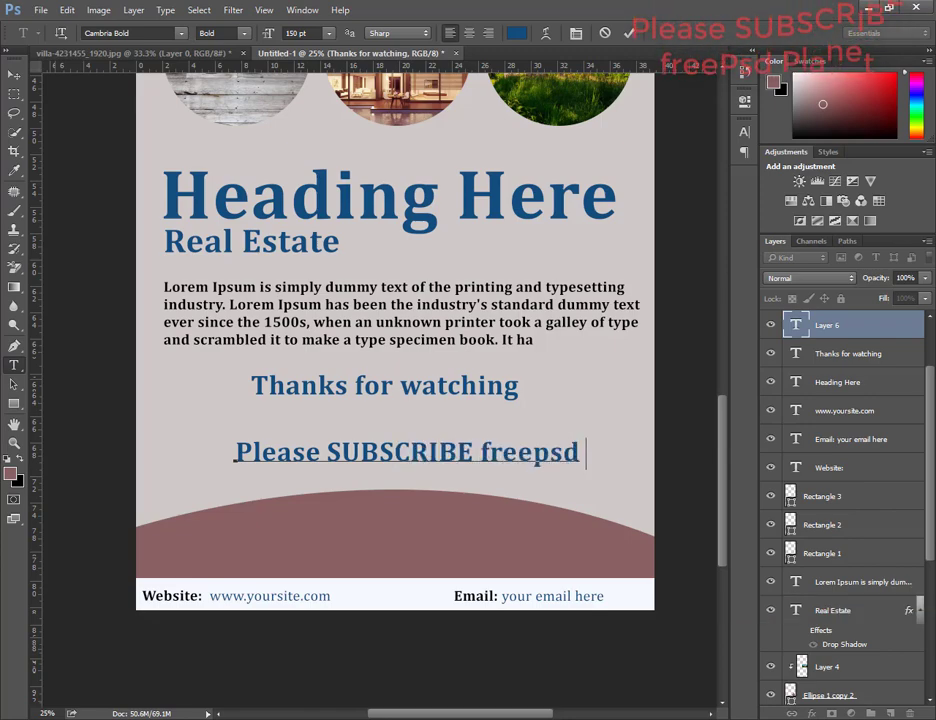
type(" Planet")
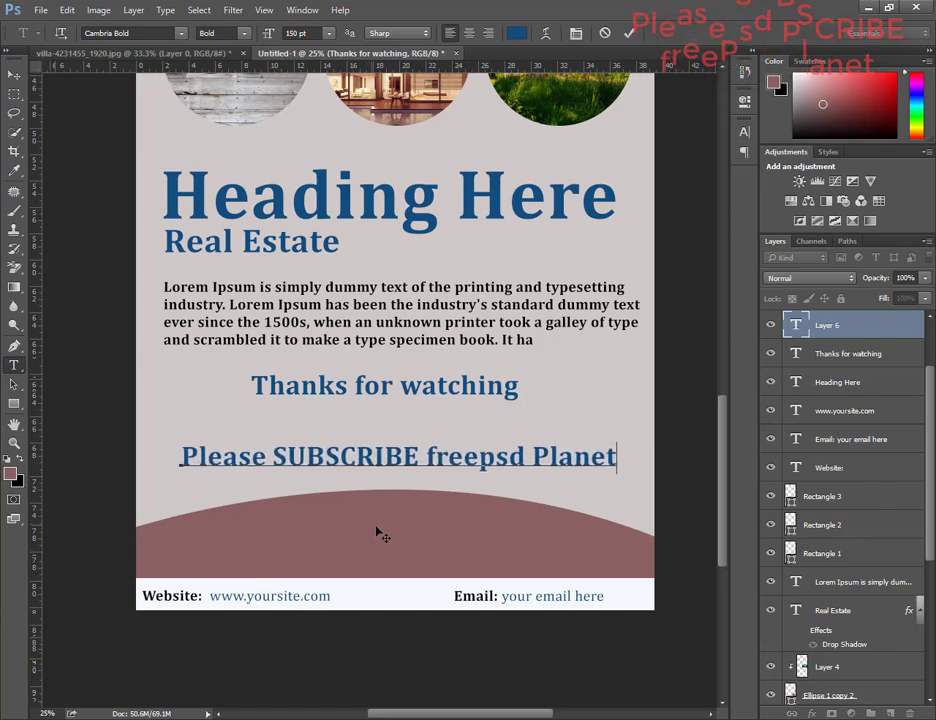
Lower and scale up 'Thanks for watching', then move both thank-you lines down together
key("ctrl+Return")
left_click(13, 78)
left_click_drag(343, 388, 343, 416)
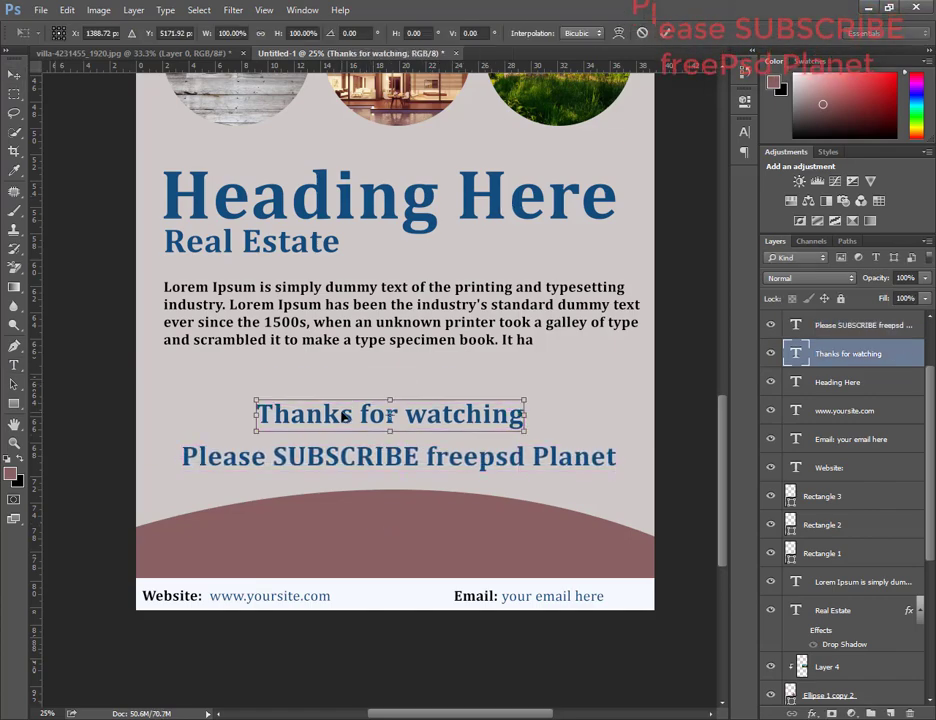
left_click_drag(525, 401, 613, 390)
key("Return")
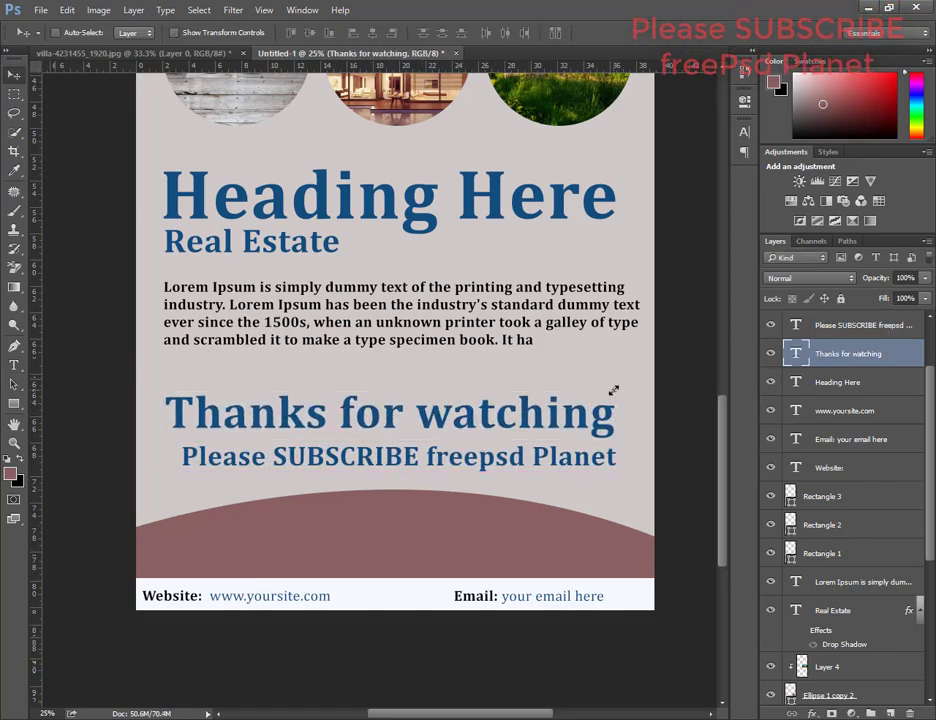
left_click_drag(390, 495, 356, 430)
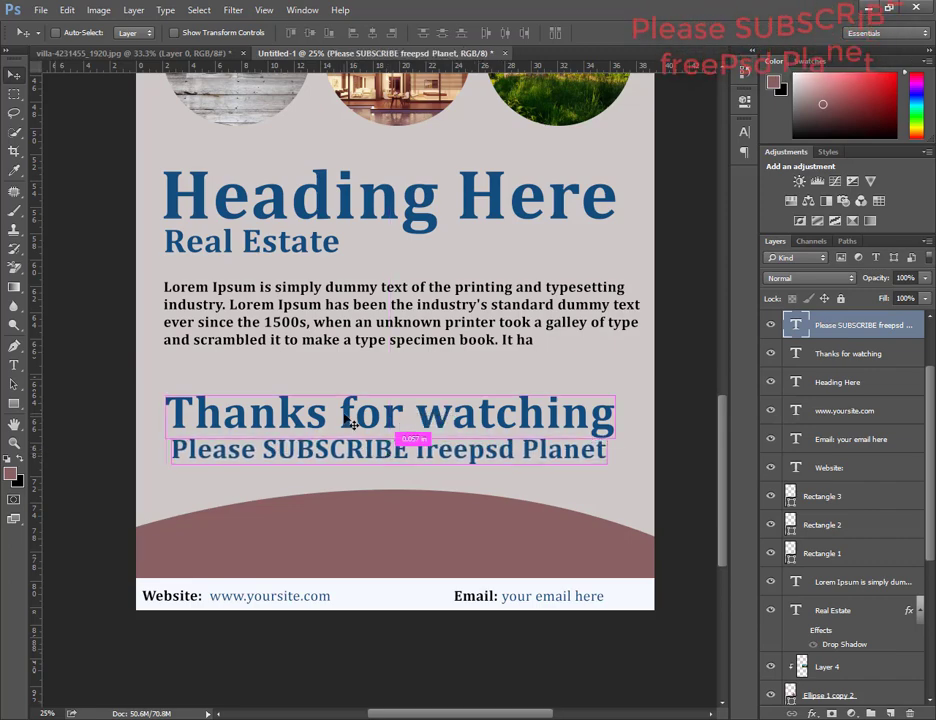
key("ctrl+minus")
key("ctrl+minus")
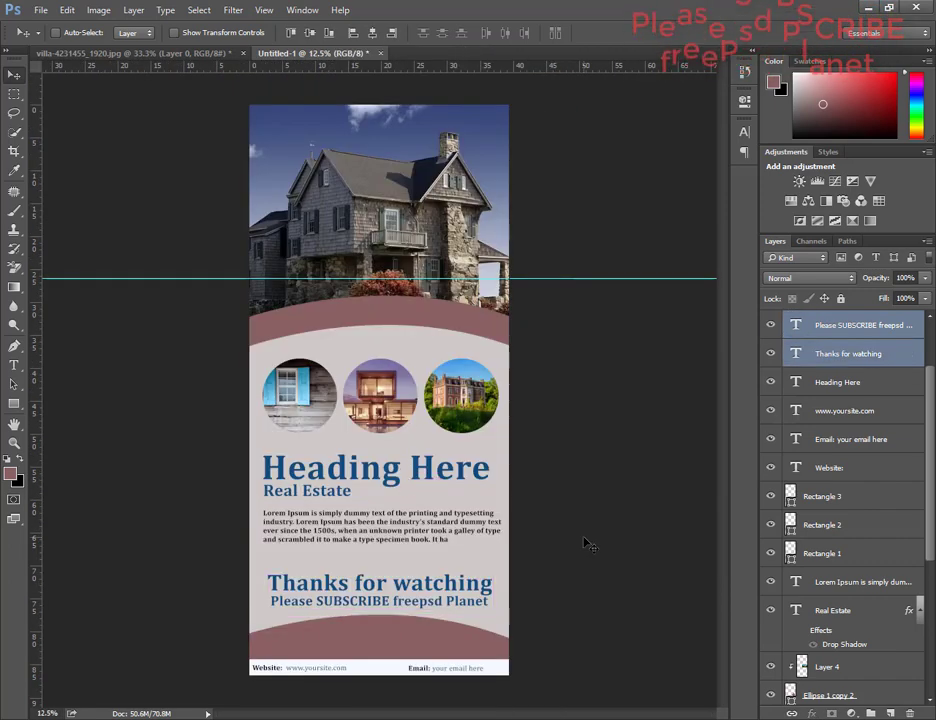